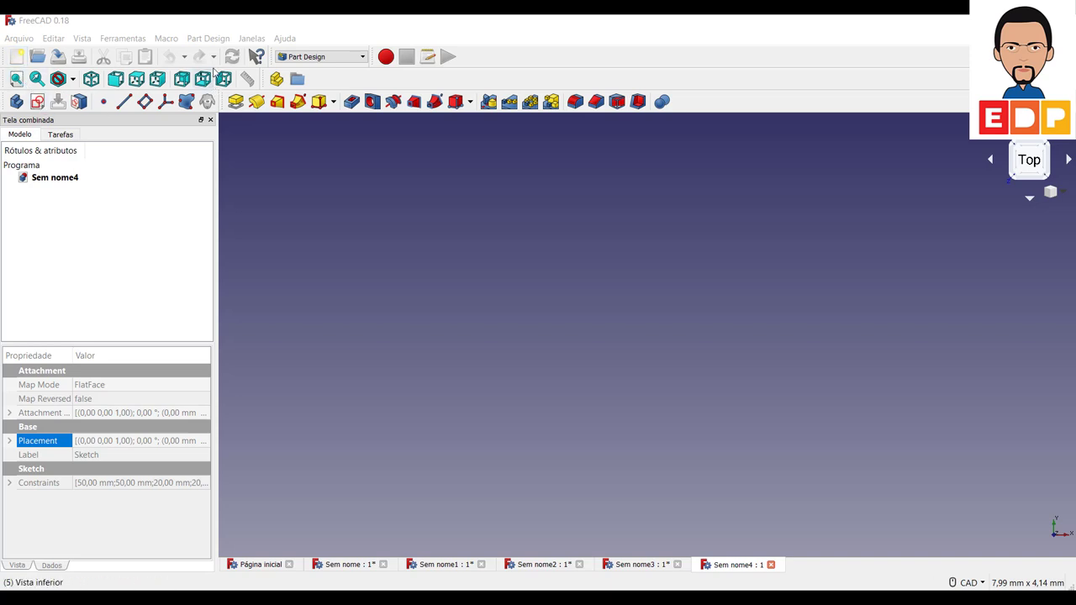
# Create a new sketch on the XY plane and recenter the view on the origin
pyautogui.click(37, 101)
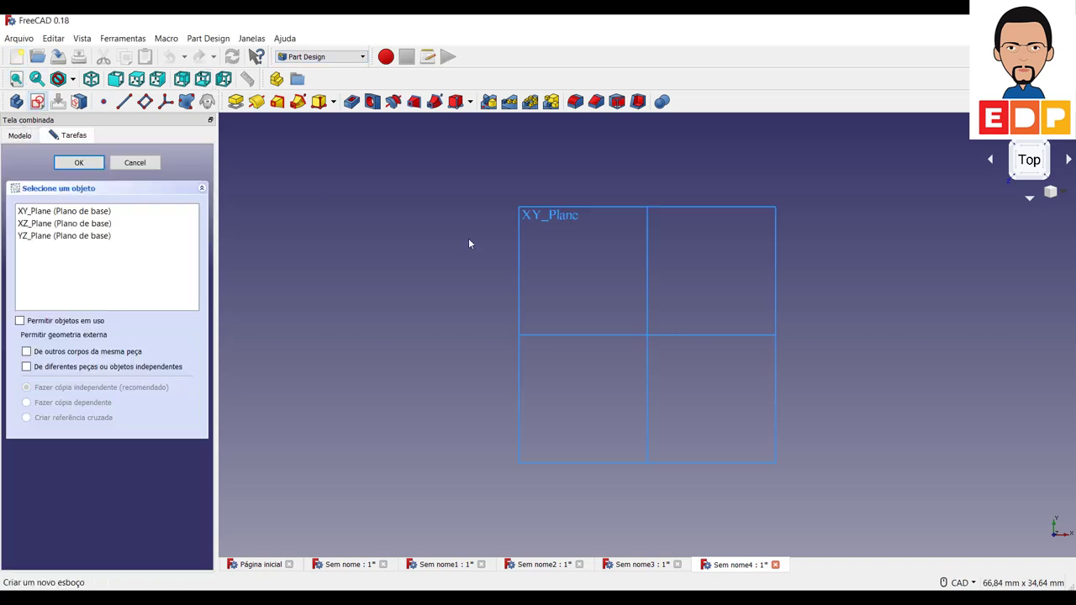
pyautogui.click(64, 211)
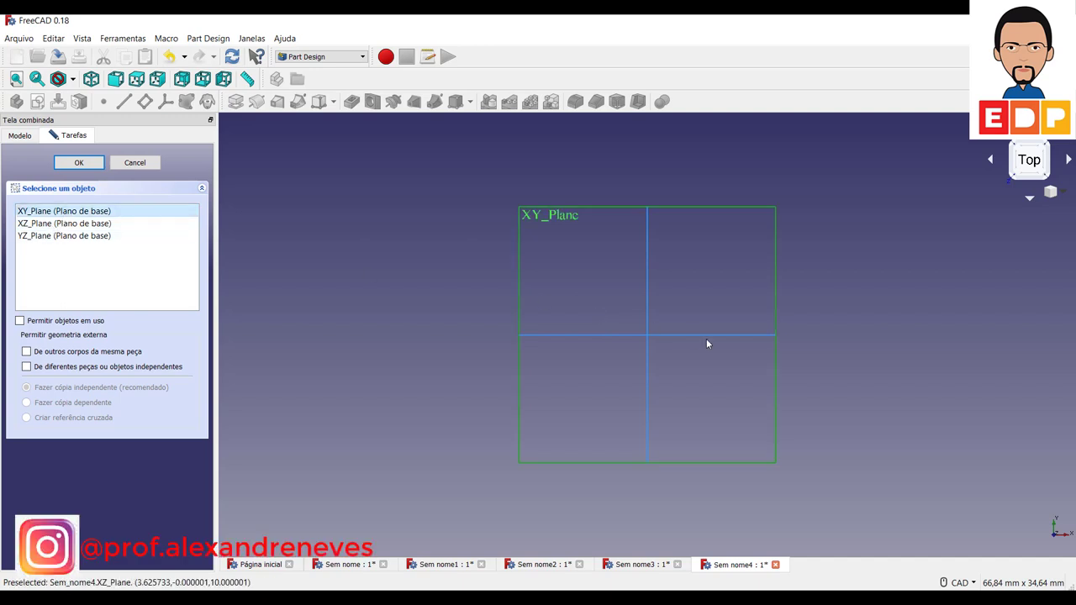
pyautogui.click(98, 164)
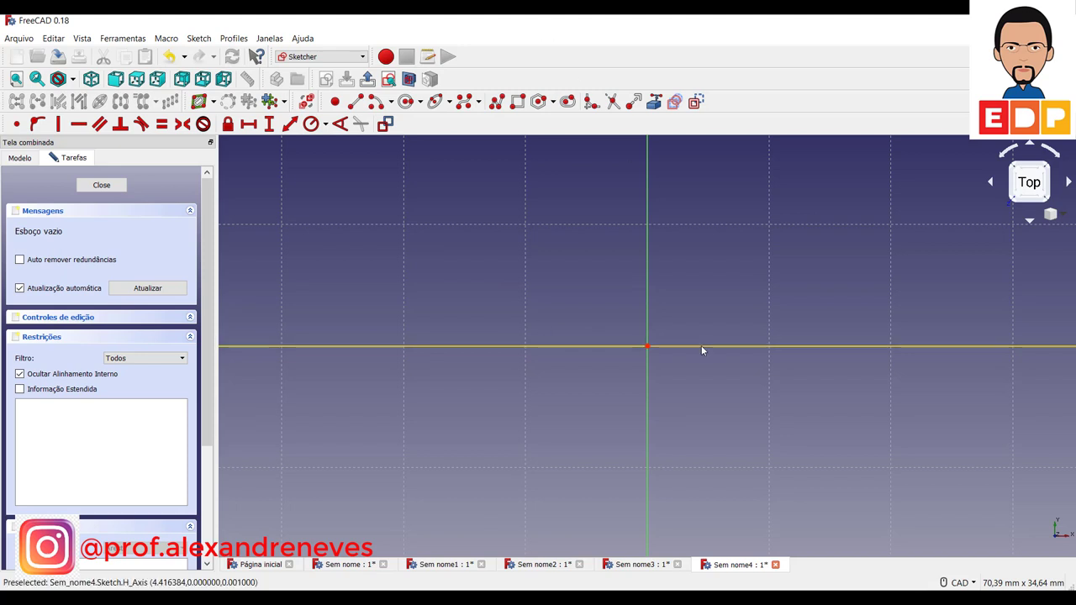
pyautogui.scroll(-2, 719, 381)
pyautogui.moveTo(745, 452); pyautogui.dragTo(636, 491, button='middle')
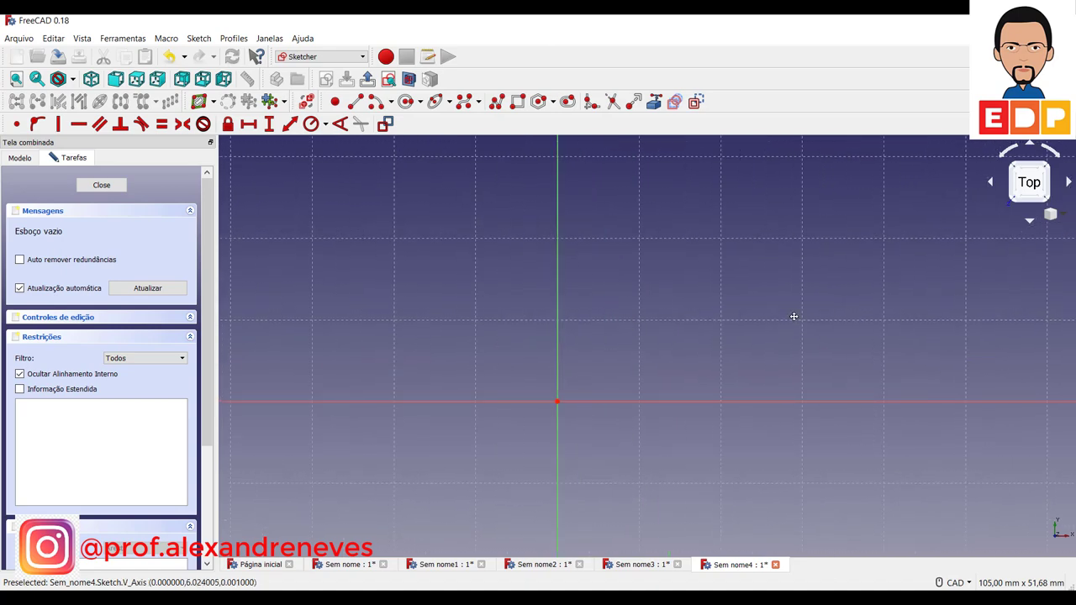
pyautogui.moveTo(793, 315); pyautogui.dragTo(752, 327, button='middle')
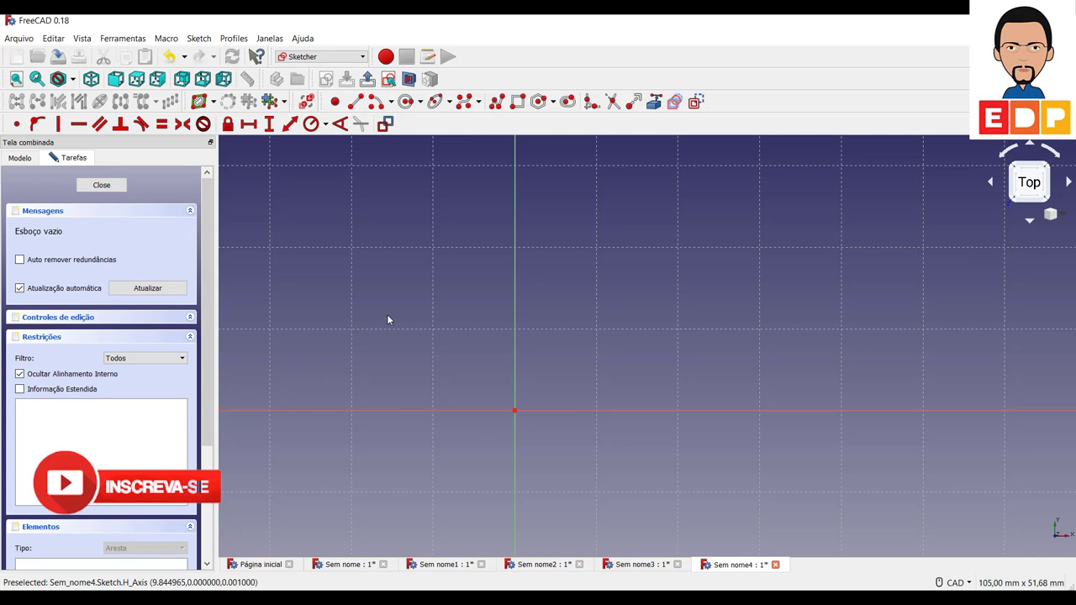
# Draw a horizontal line on the X axis, running from left of the origin to its right
pyautogui.click(355, 101)
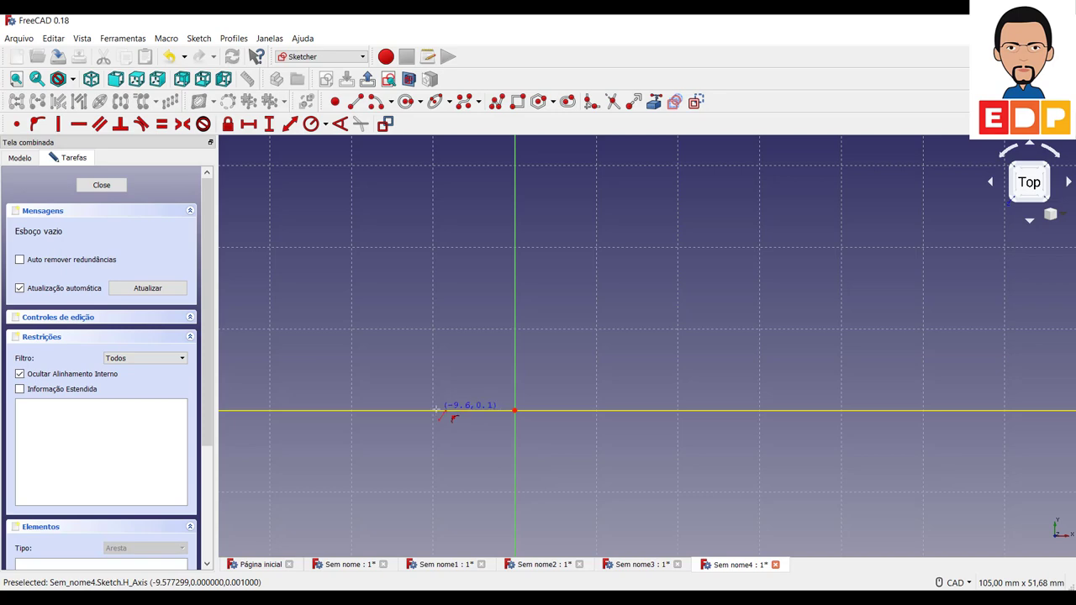
pyautogui.click(436, 411)
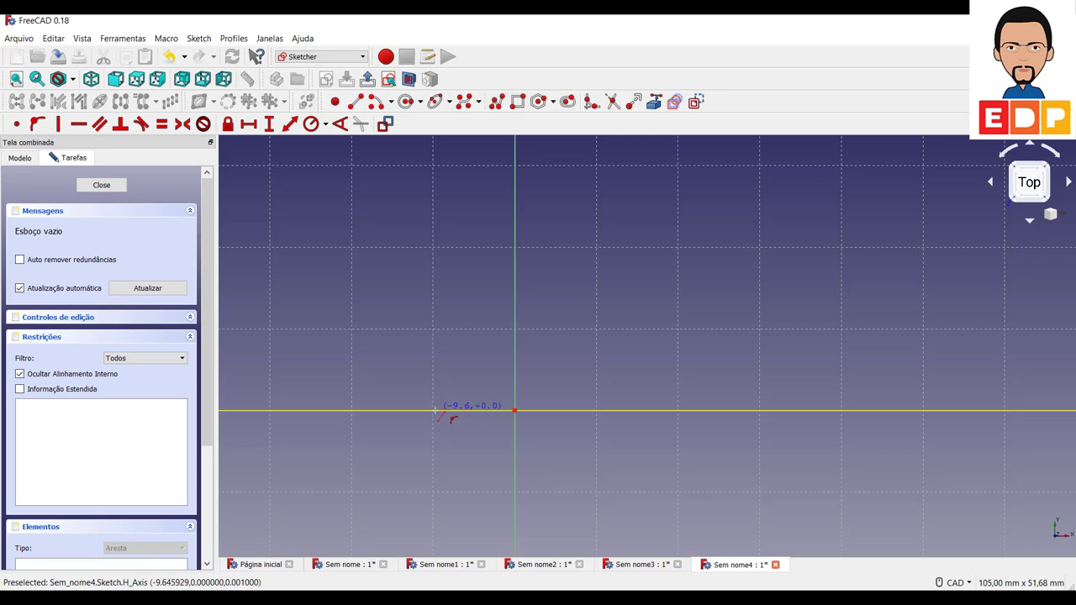
pyautogui.click(602, 411)
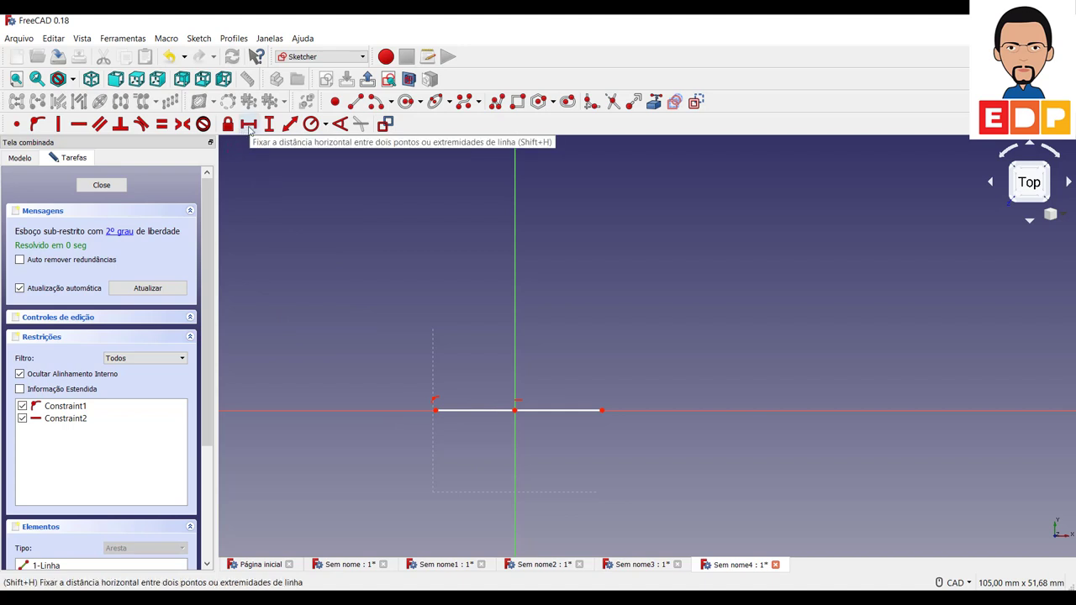
# Dimension the line 40 mm long, with its right end 20 mm from the origin
pyautogui.click(250, 128)
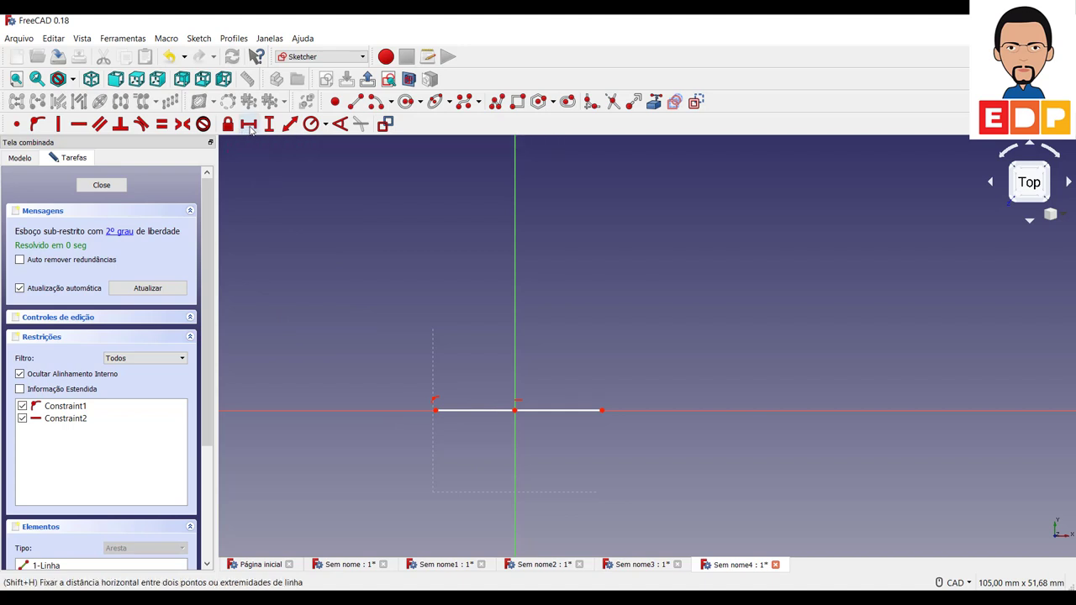
pyautogui.click(435, 410)
pyautogui.click(602, 411)
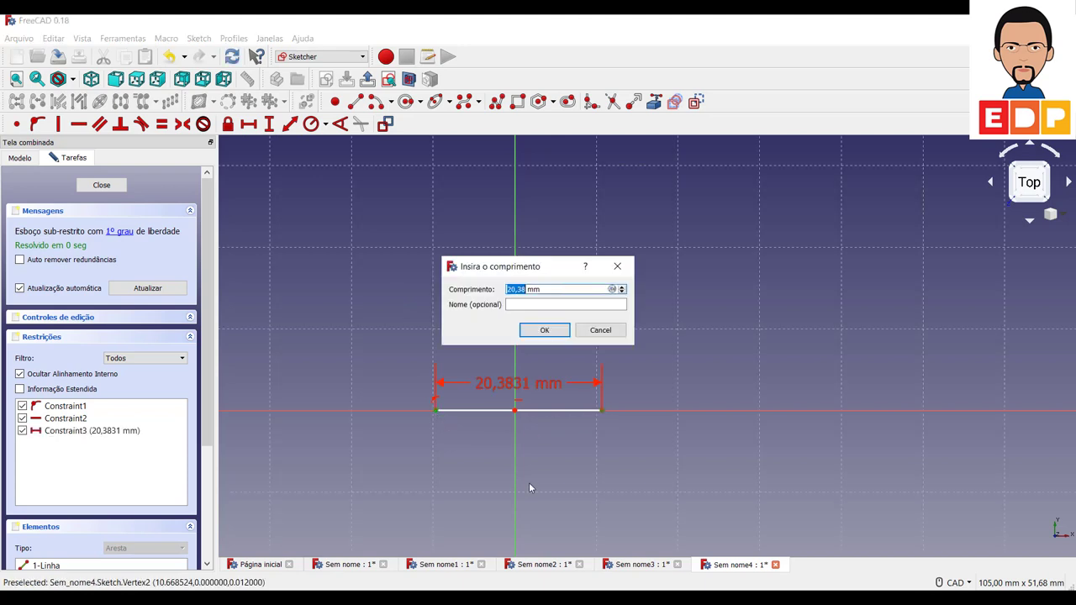
pyautogui.write('40')
pyautogui.press('Return')
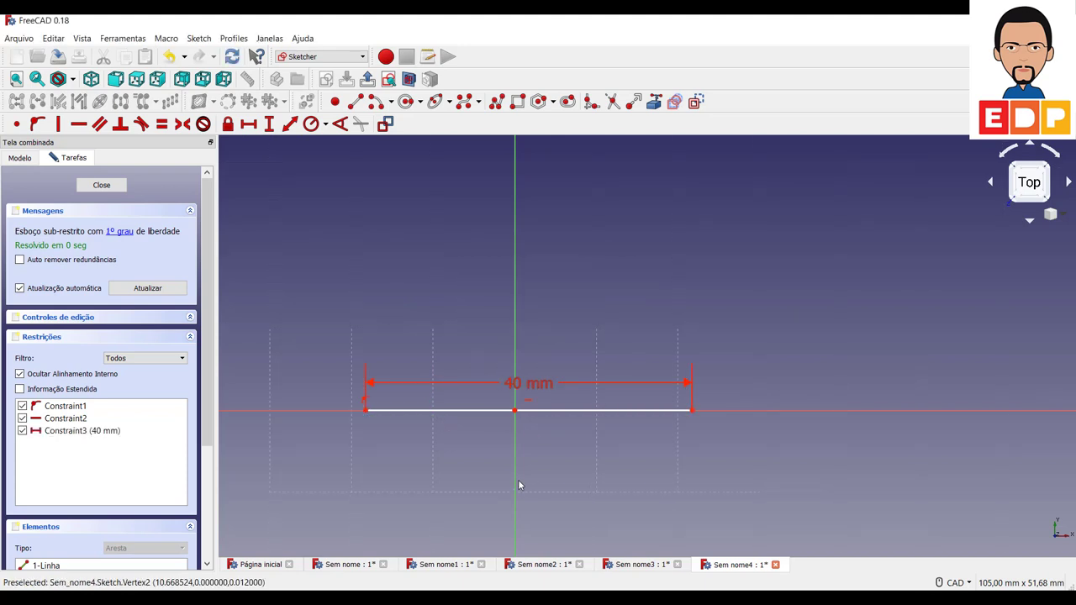
pyautogui.click(515, 410)
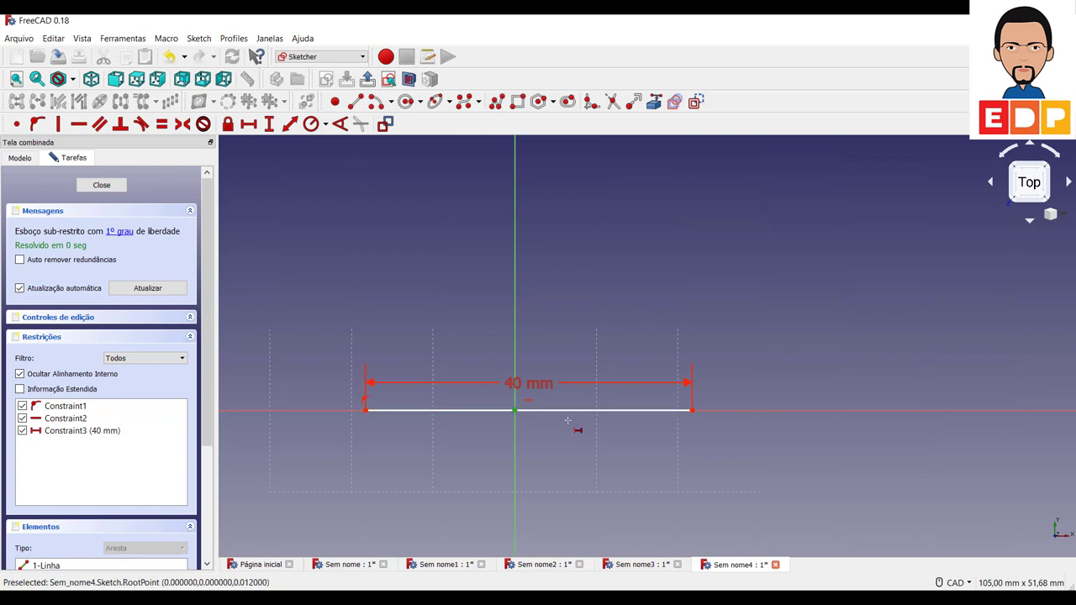
pyautogui.click(692, 411)
pyautogui.write('20')
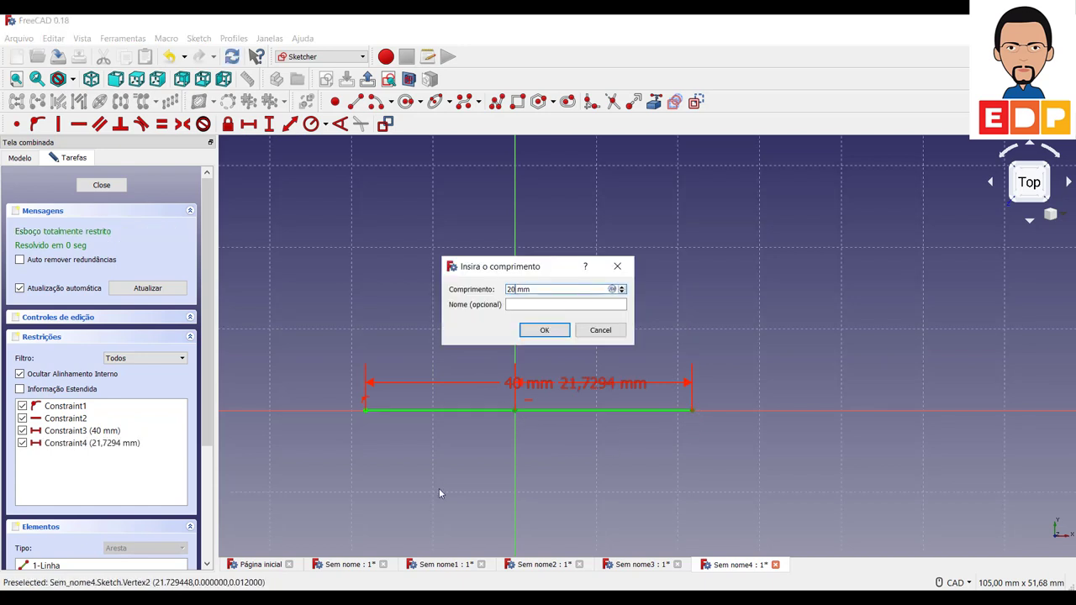
pyautogui.press('Return')
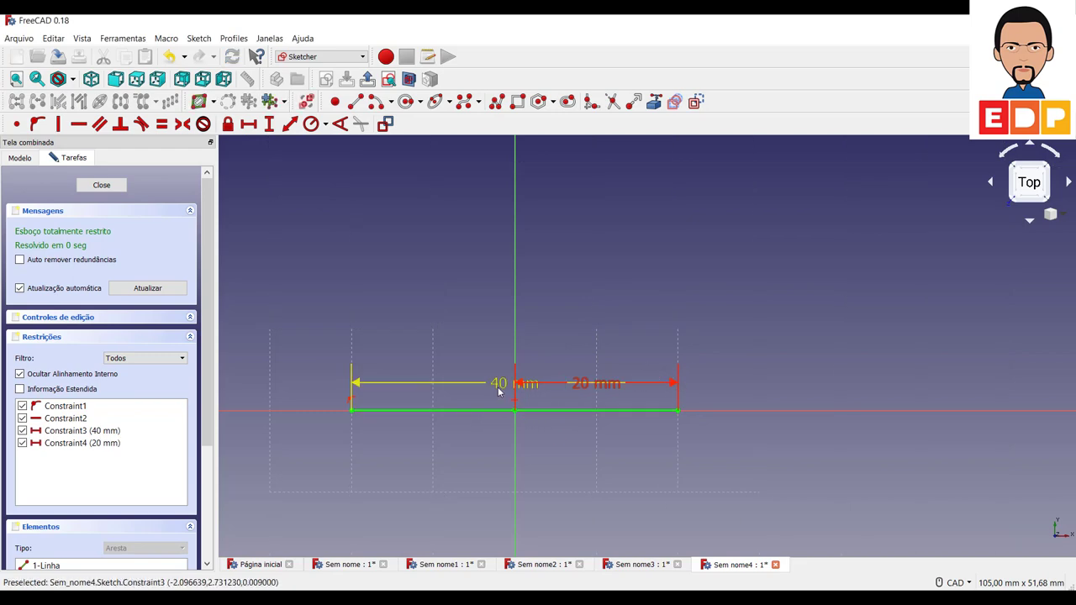
# Move both dimension labels below the line and pan to free space above it
pyautogui.moveTo(502, 385); pyautogui.dragTo(524, 458)
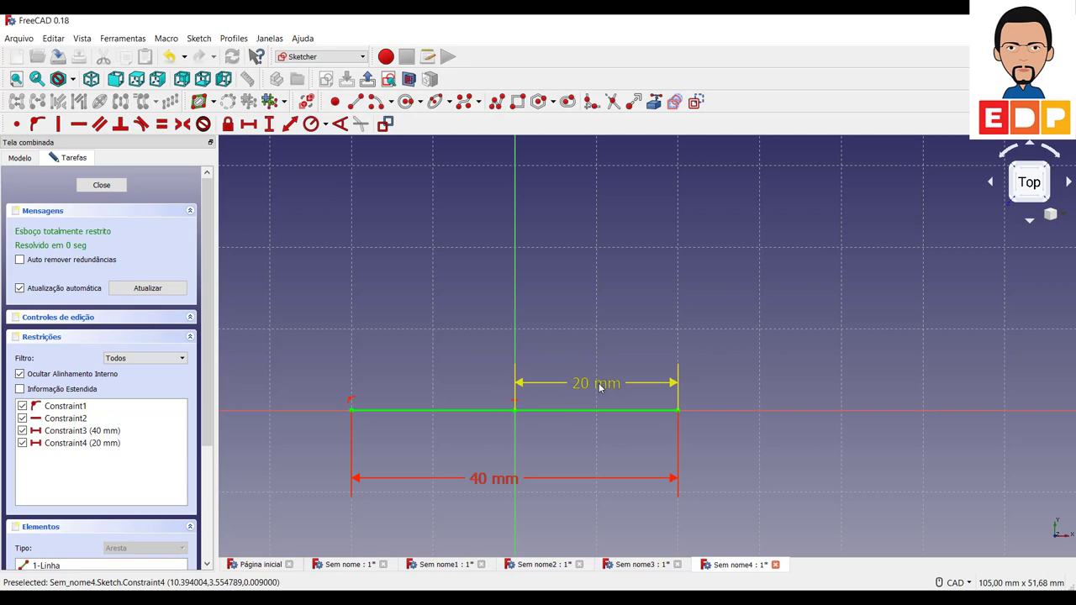
pyautogui.moveTo(595, 383); pyautogui.dragTo(594, 451)
pyautogui.scroll(-2, 602, 377)
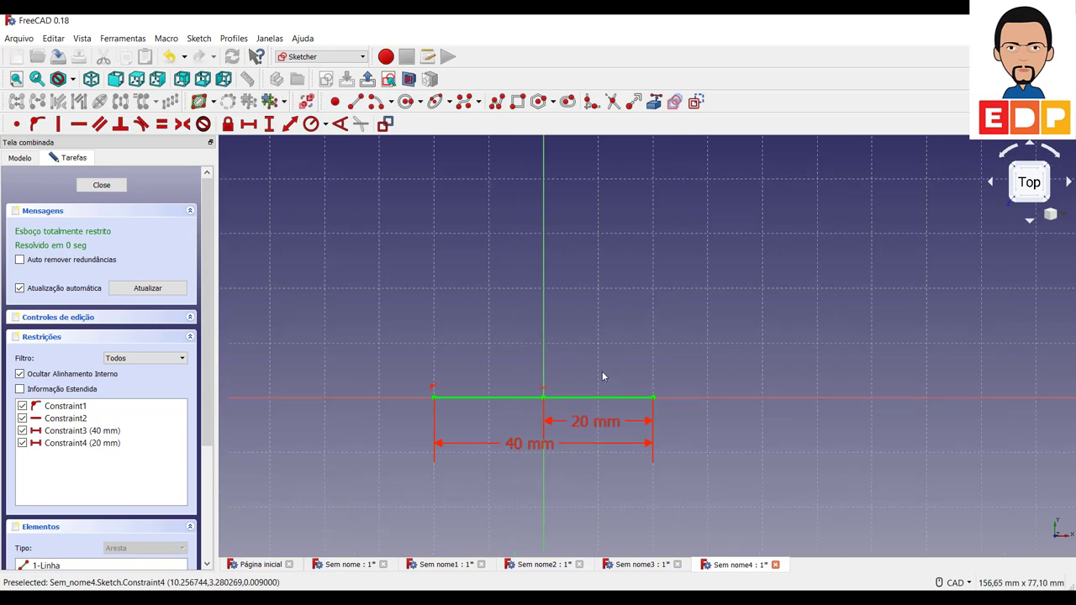
pyautogui.scroll(-3, 602, 371)
pyautogui.moveTo(681, 458); pyautogui.dragTo(658, 485, button='middle')
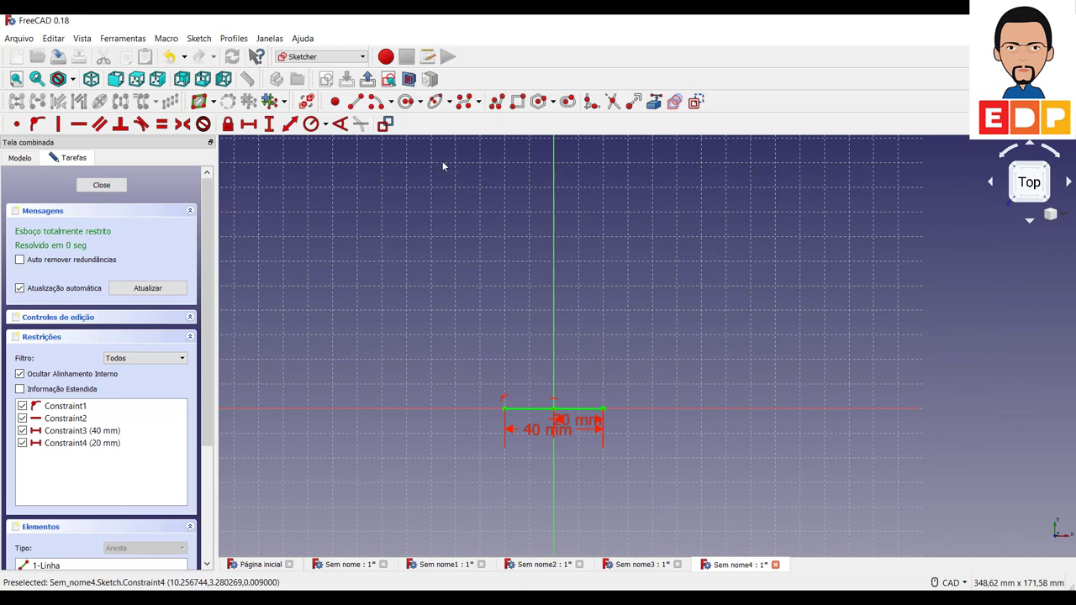
# Draw vertical lines rising from both ends of the 40 mm base line
pyautogui.click(355, 102)
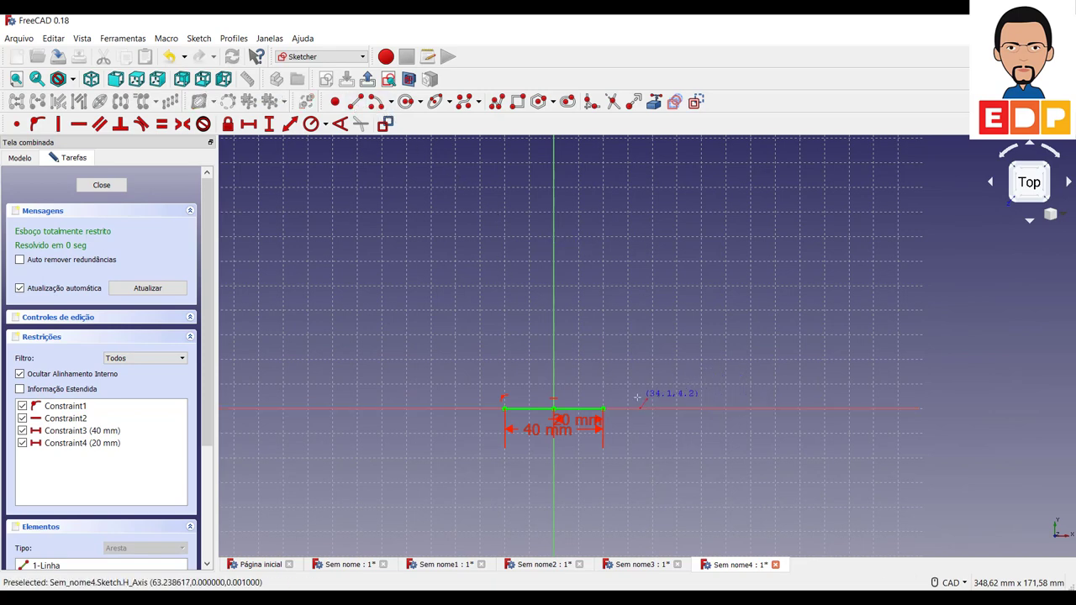
pyautogui.click(604, 409)
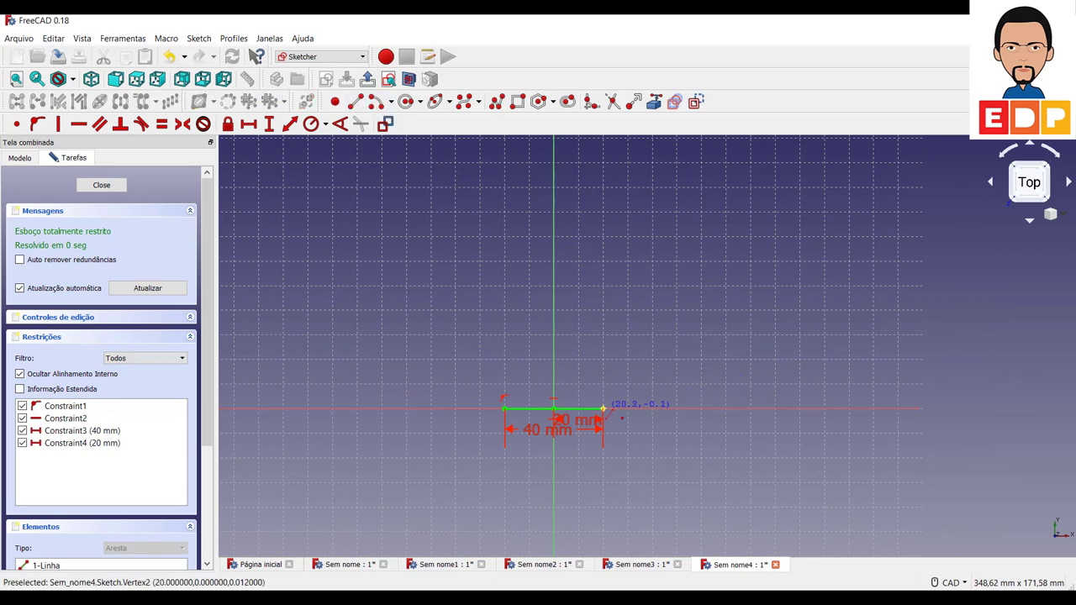
pyautogui.click(603, 304)
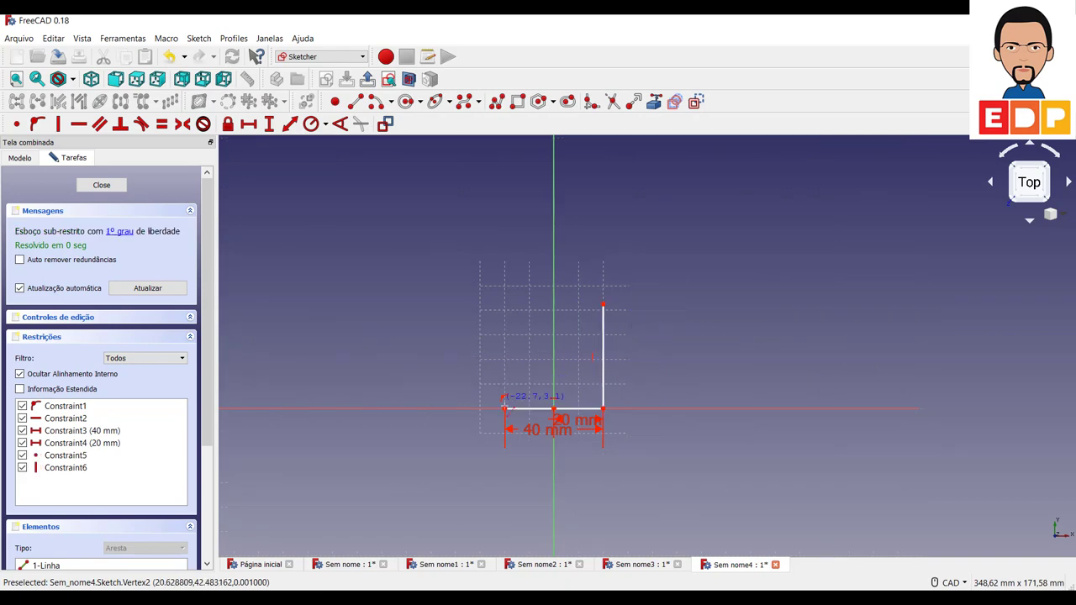
pyautogui.click(504, 409)
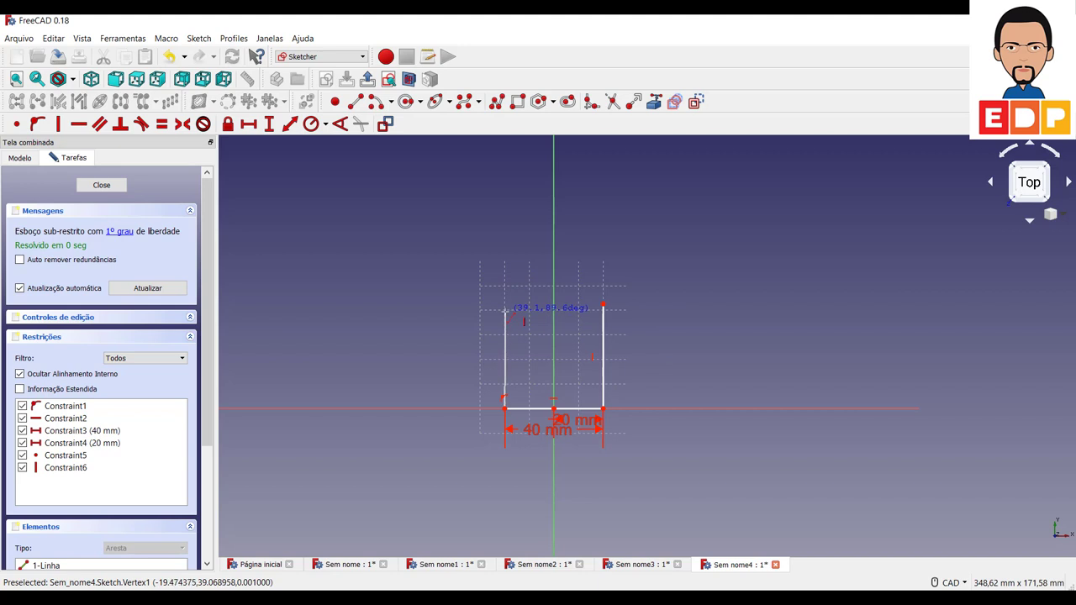
pyautogui.click(505, 312)
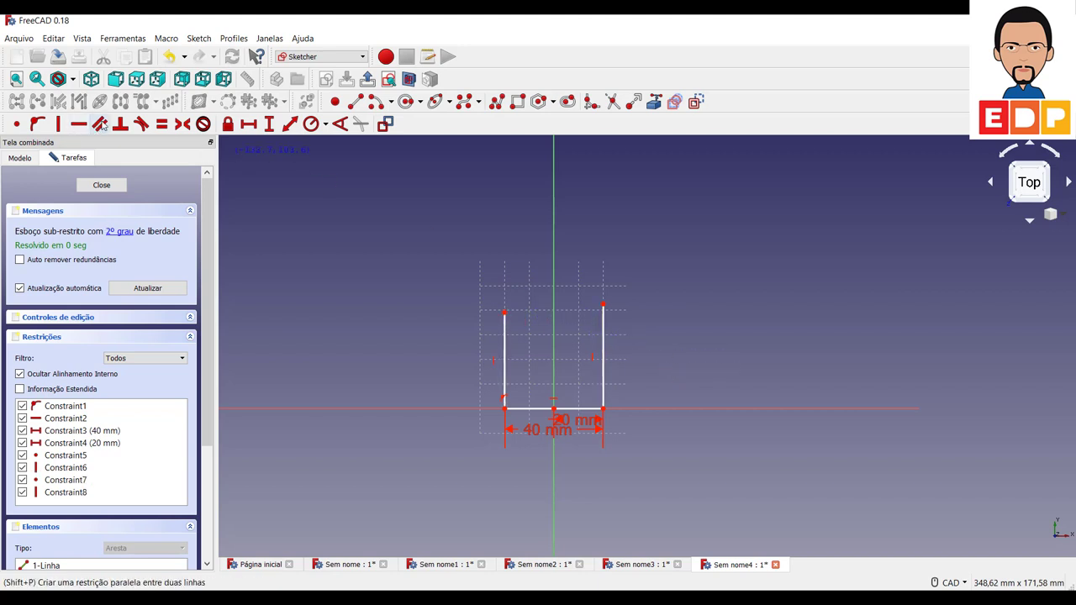
pyautogui.press('Escape')
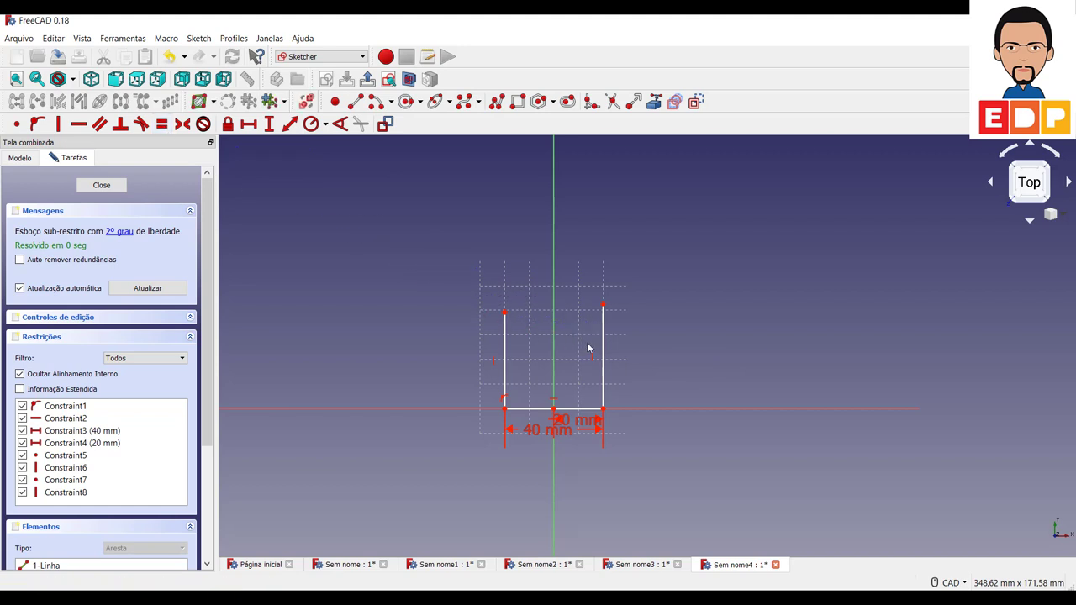
# Make the two vertical lines equal in length
pyautogui.click(603, 351)
pyautogui.click(505, 362)
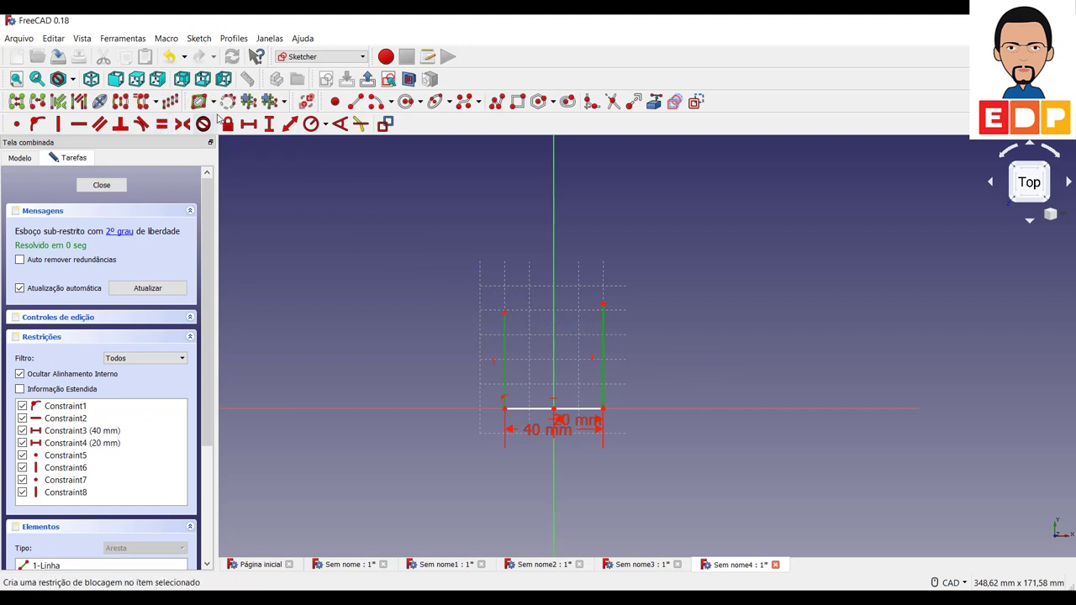
pyautogui.click(165, 127)
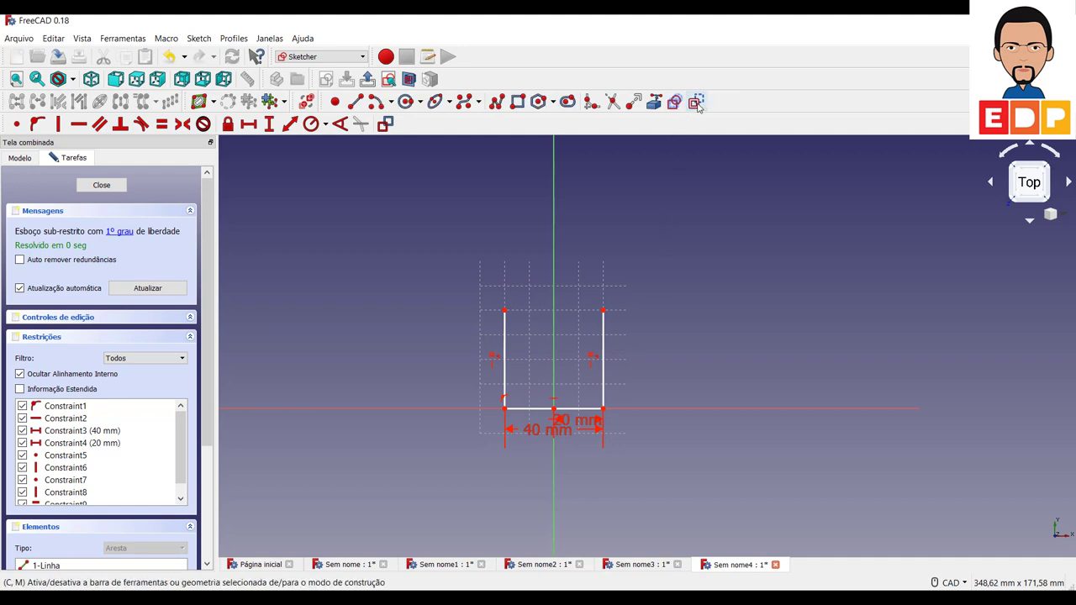
pyautogui.click(355, 102)
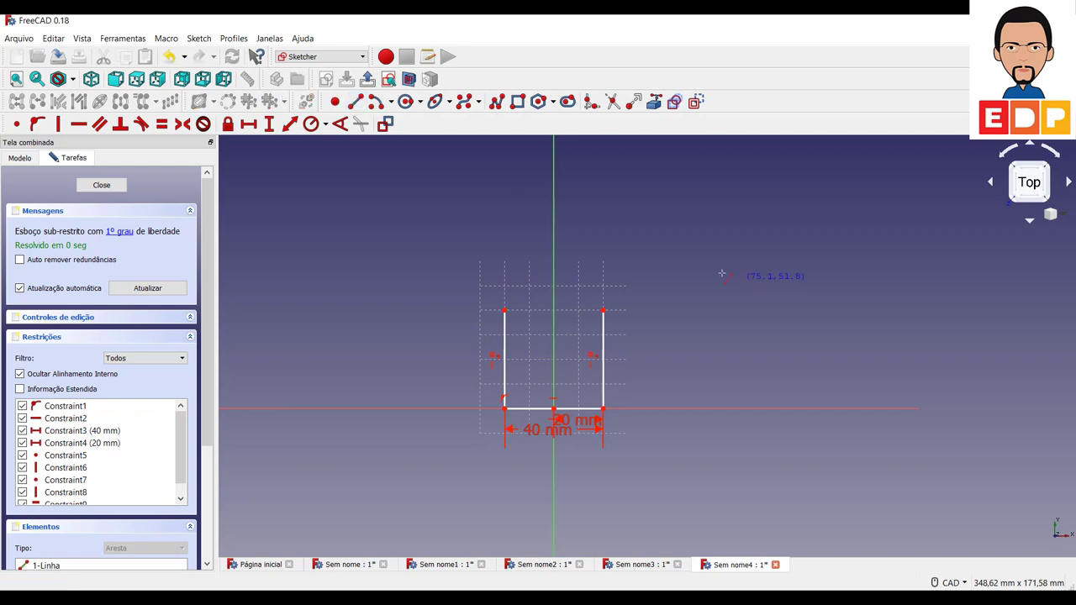
pyautogui.click(689, 249)
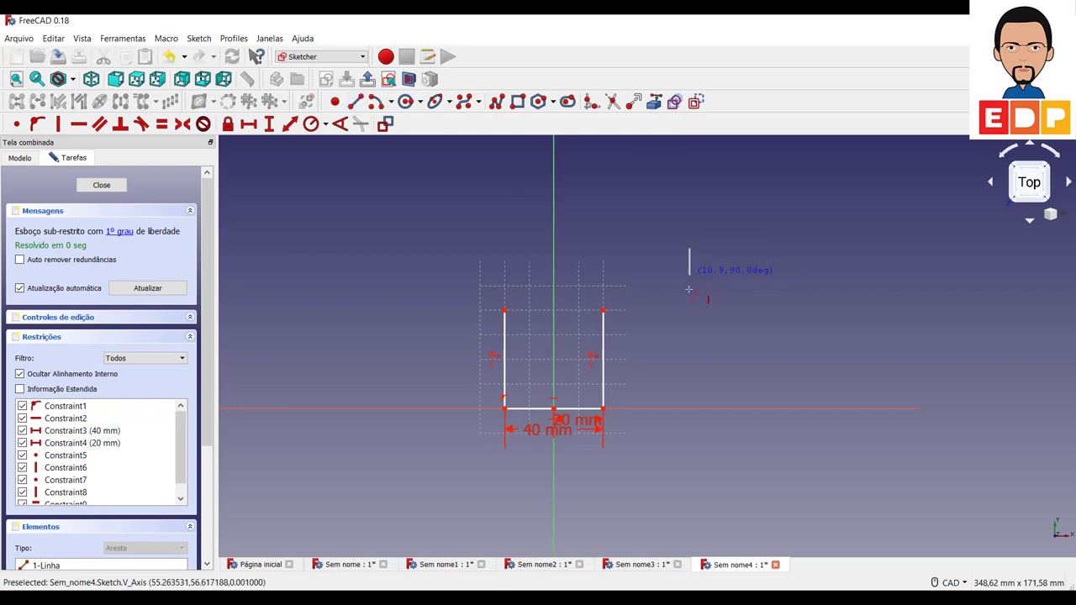
pyautogui.click(689, 357)
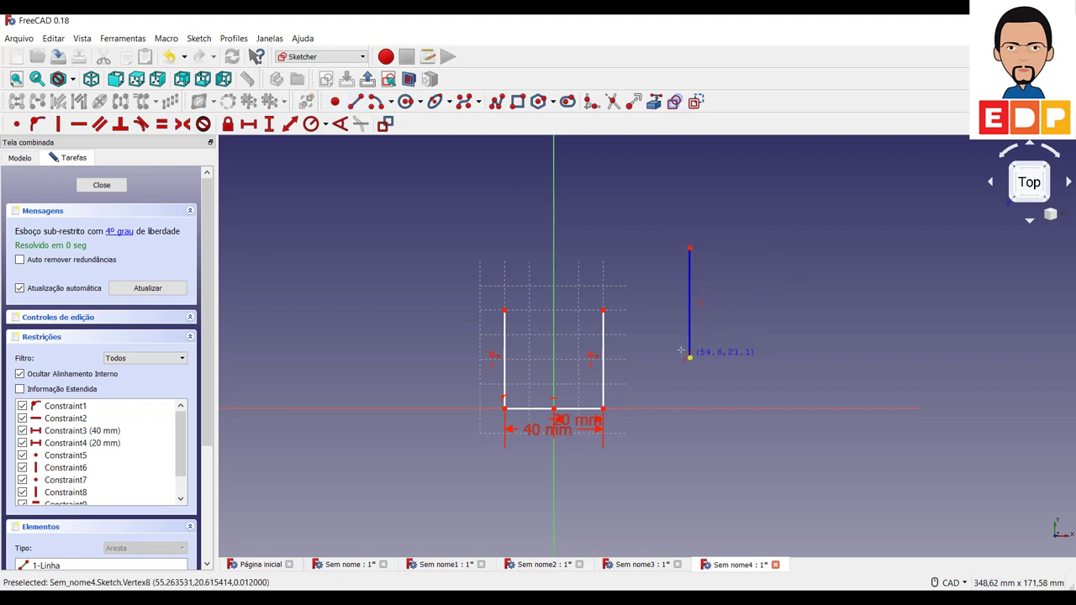
pyautogui.click(625, 311)
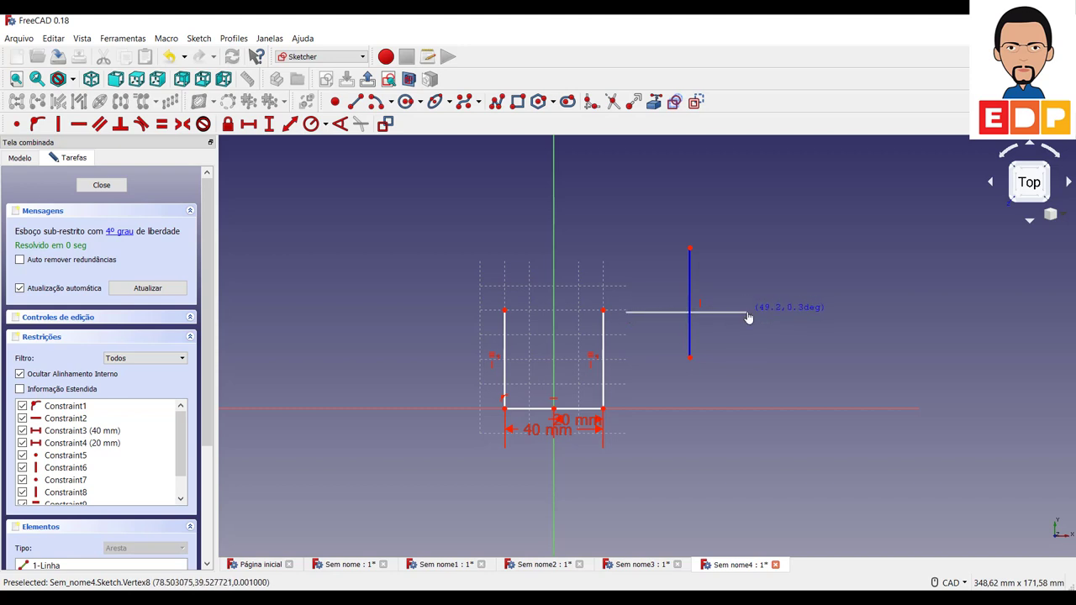
pyautogui.click(749, 313)
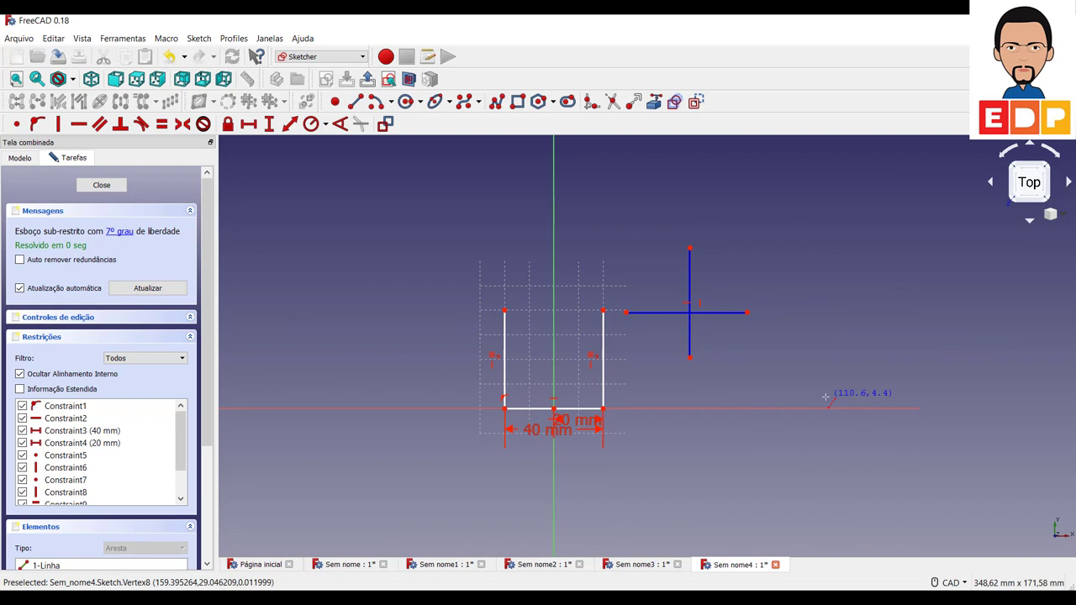
pyautogui.rightClick(826, 396)
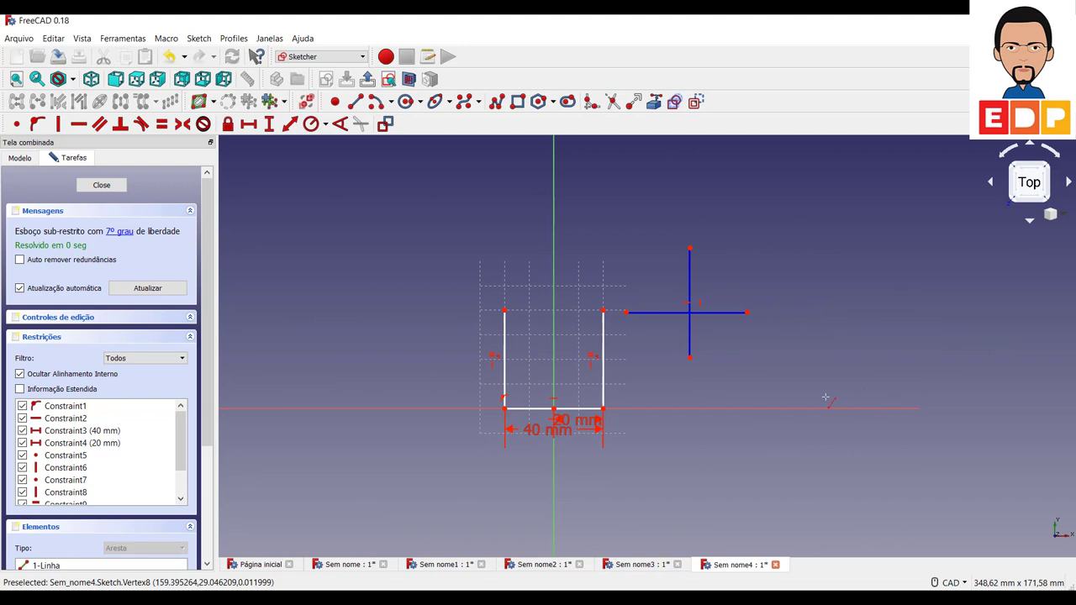
pyautogui.click(690, 361)
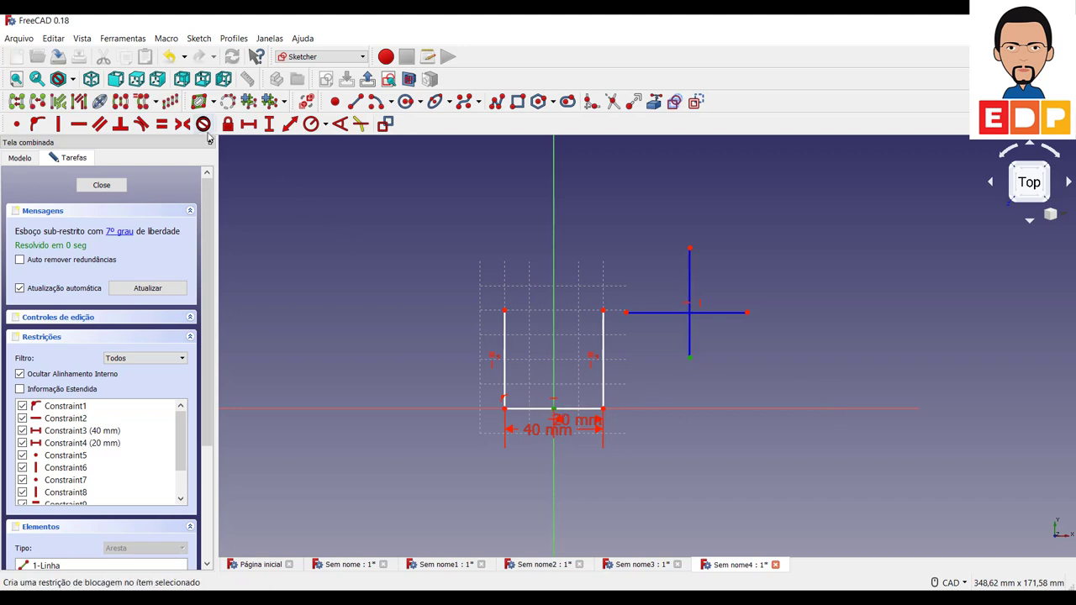
# Place the cross's vertical line 50 mm to the right of the origin
pyautogui.click(248, 123)
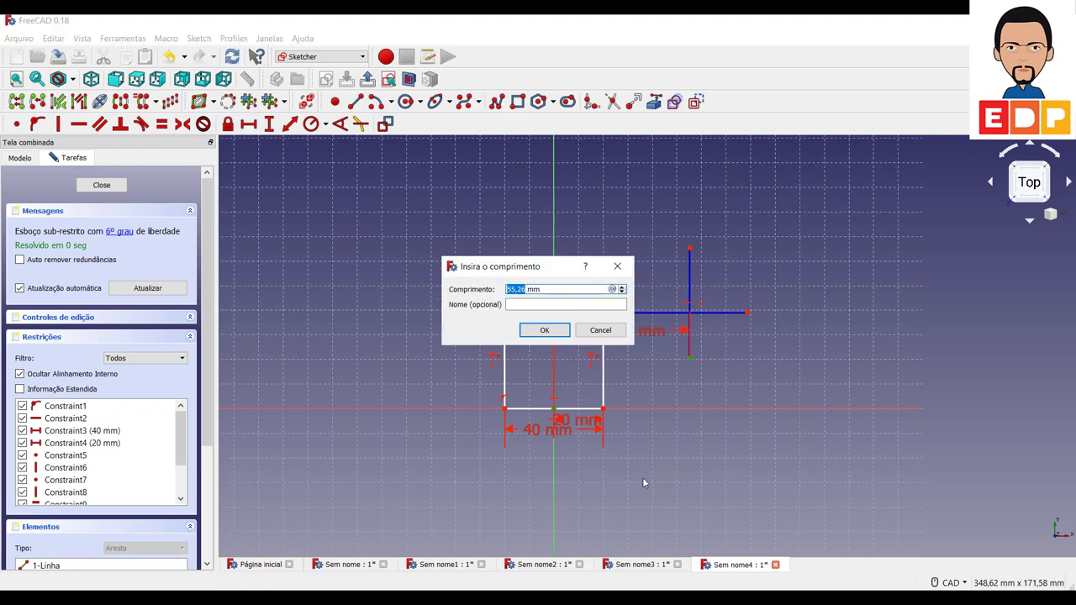
pyautogui.write('0')
pyautogui.press('Return')
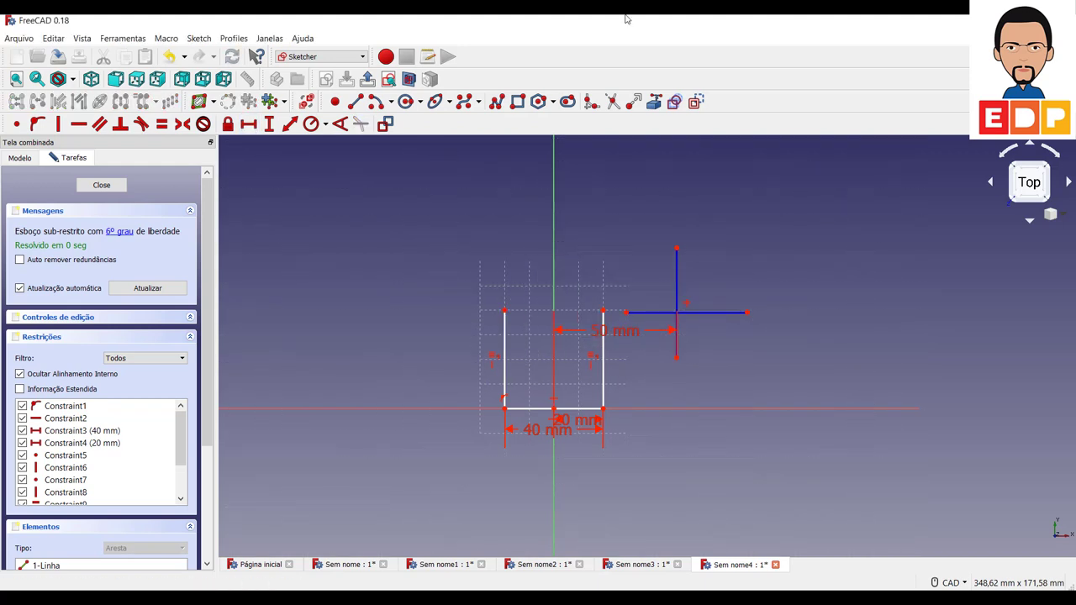
# Dimension the horizontal line's left end 50 mm above the origin
pyautogui.click(626, 316)
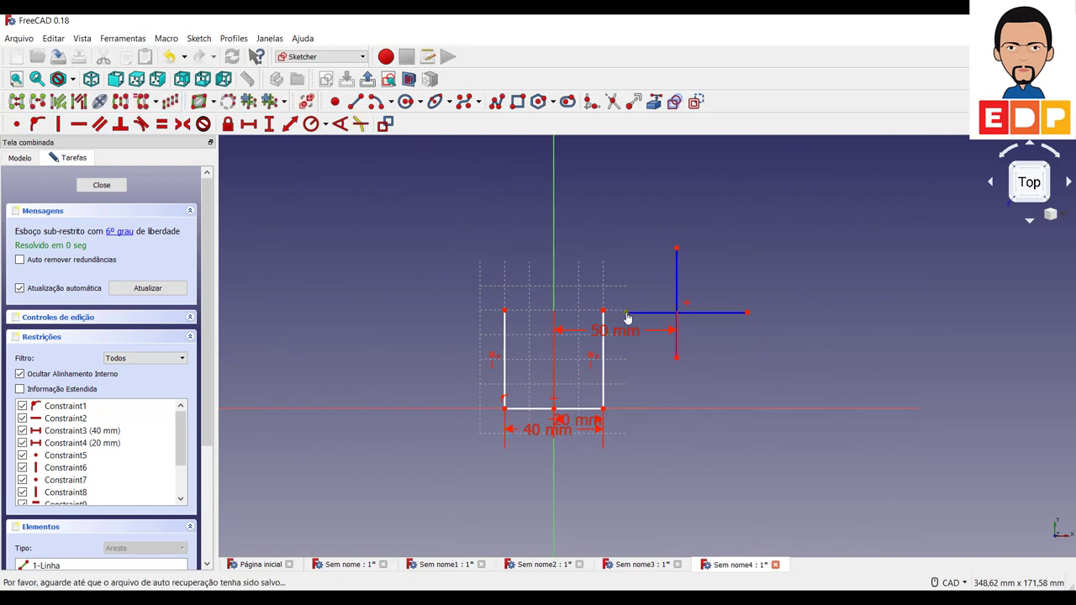
pyautogui.click(554, 410)
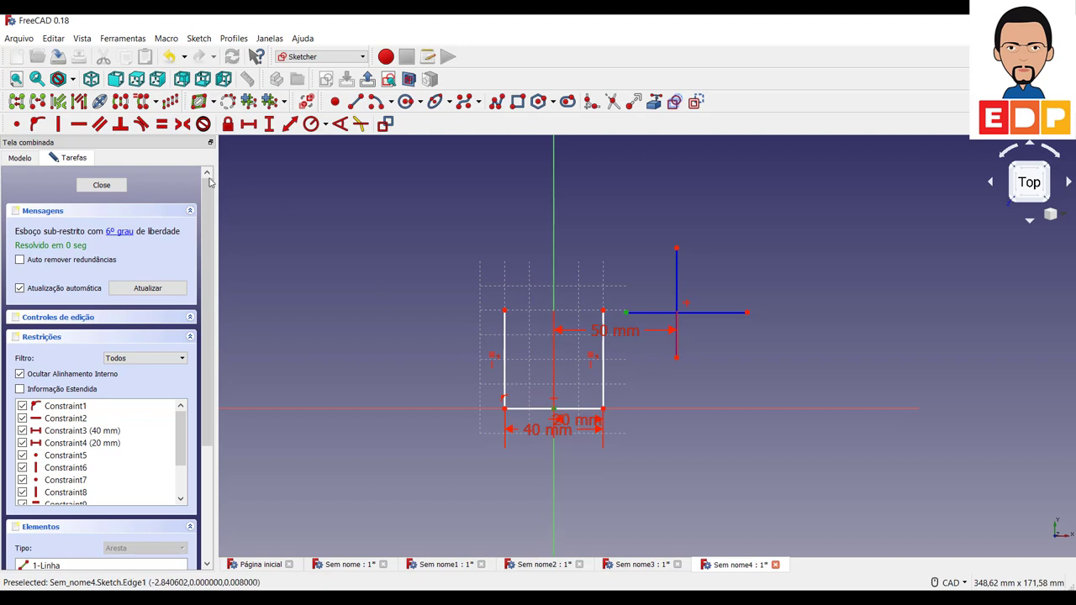
pyautogui.click(269, 123)
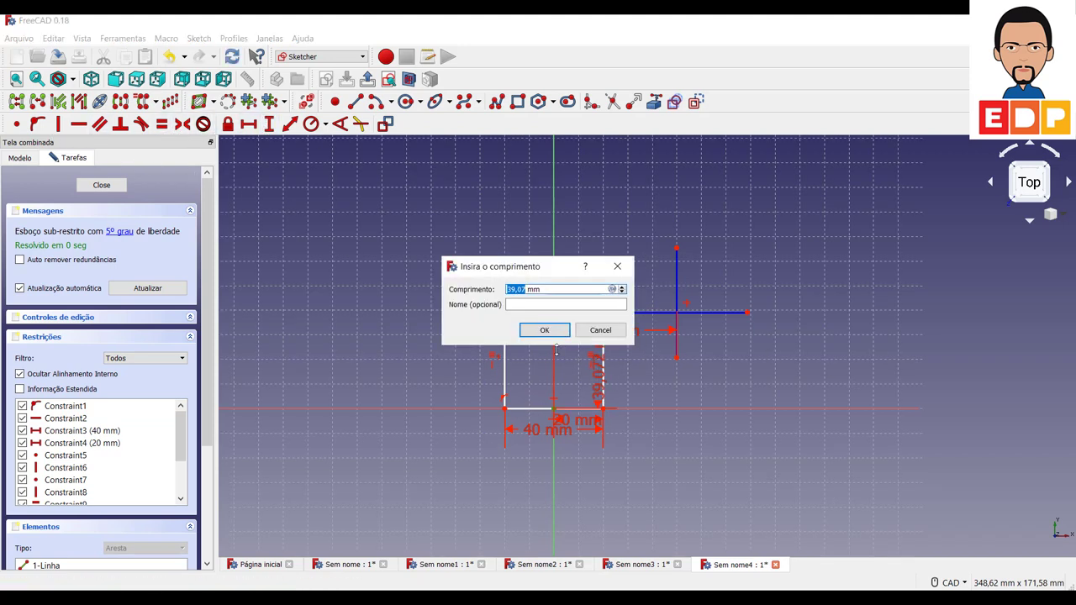
pyautogui.press('Return')
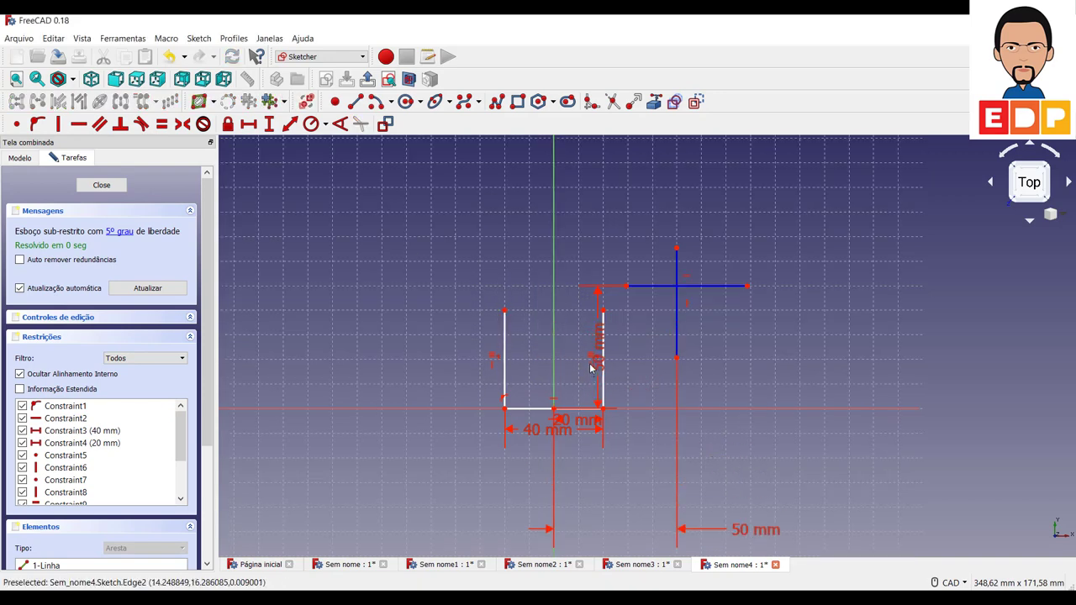
# Move the vertical 50 mm dimension label to the left of the sketch
pyautogui.moveTo(597, 370); pyautogui.dragTo(922, 529)
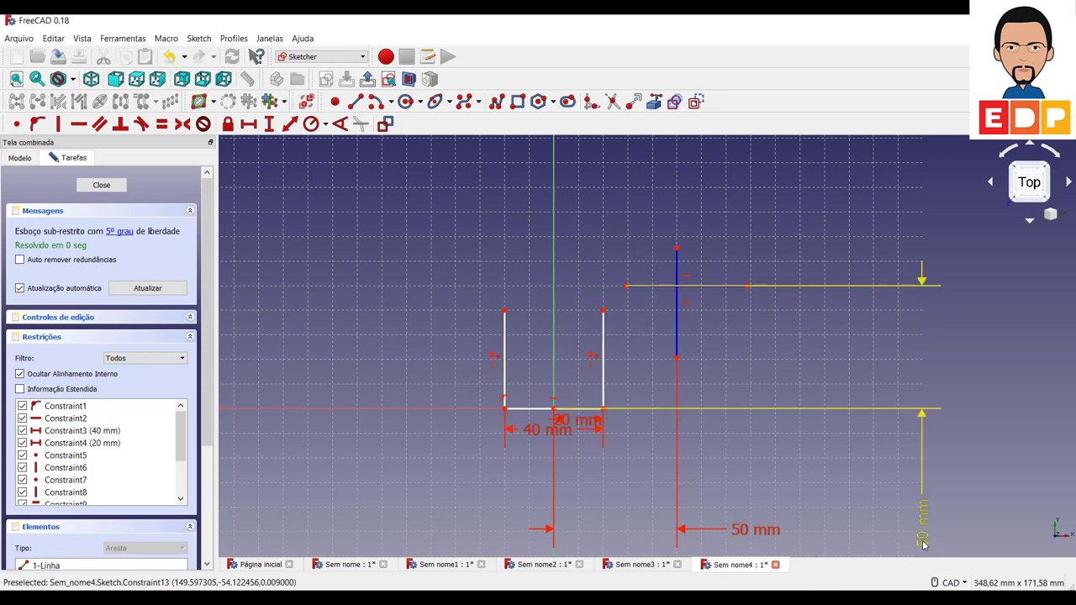
pyautogui.moveTo(921, 517); pyautogui.dragTo(295, 459)
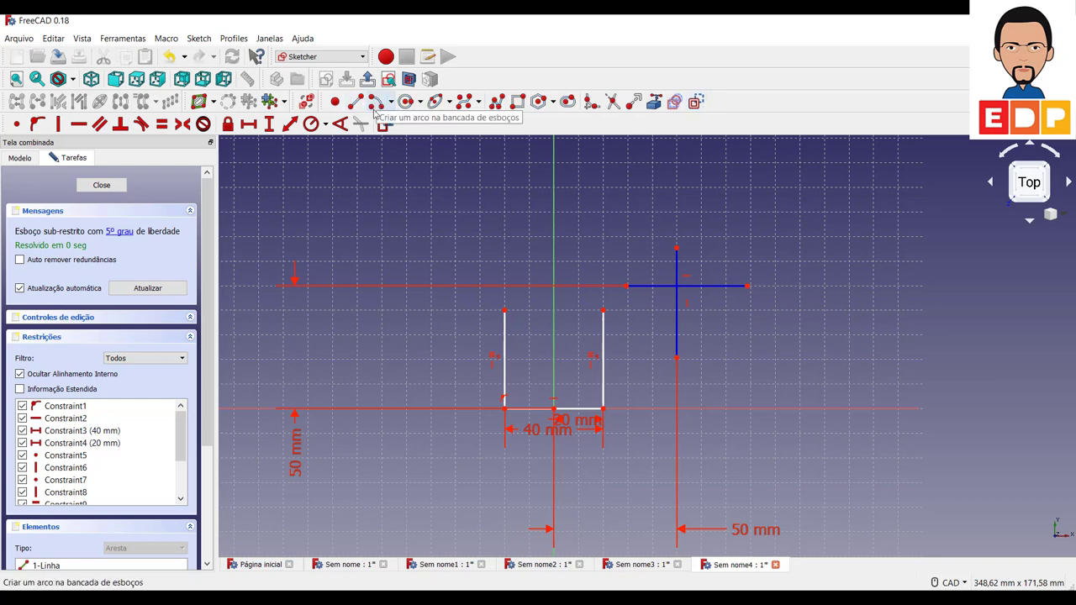
pyautogui.click(374, 102)
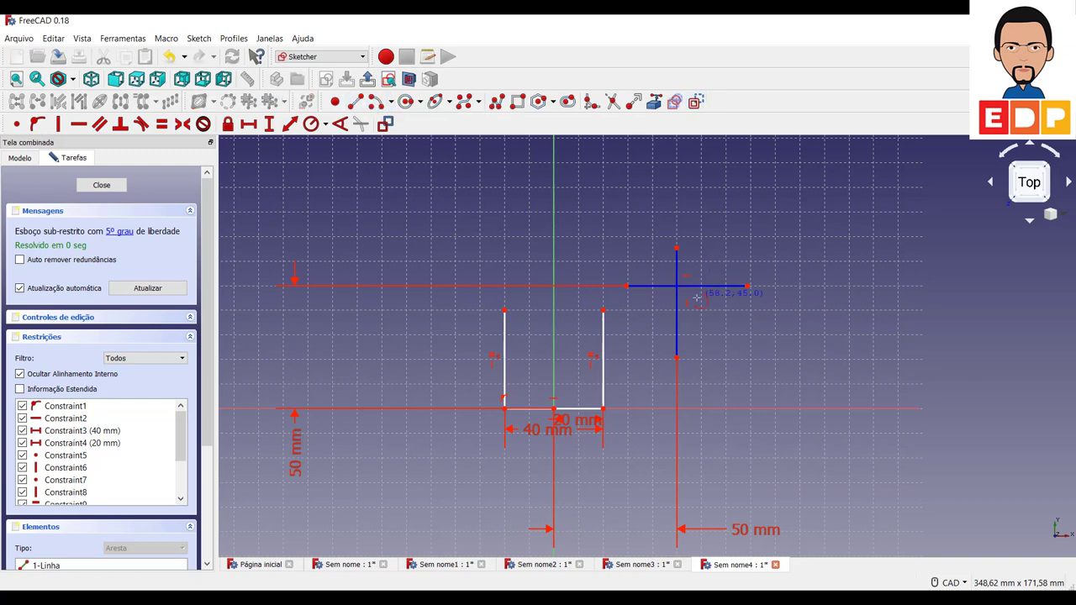
# Draw a centre arc near the cross intersection and lengthen the vertical line upward
pyautogui.click(657, 272)
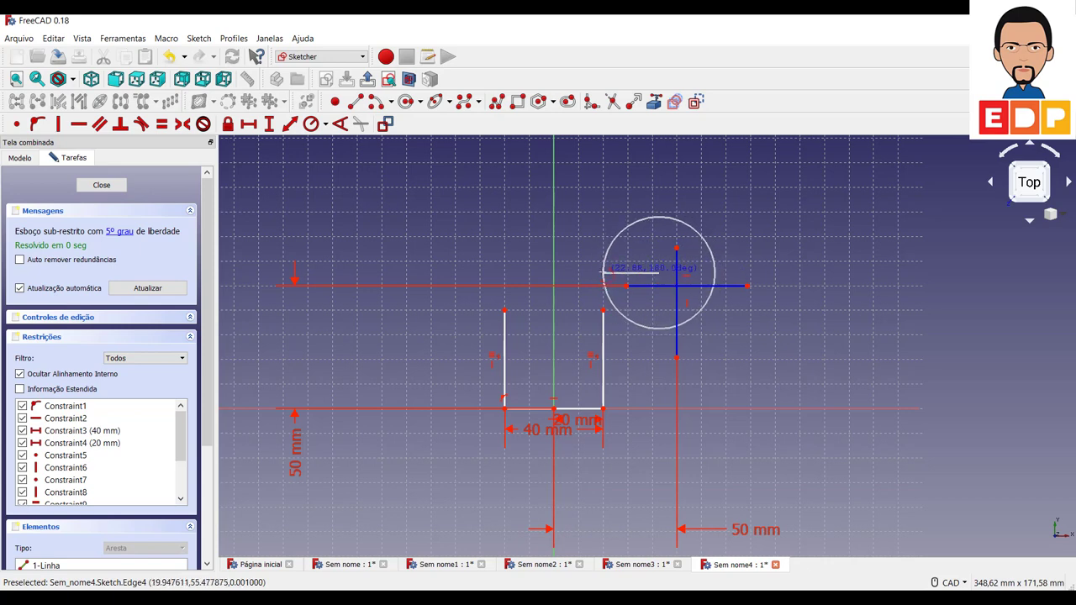
pyautogui.click(603, 271)
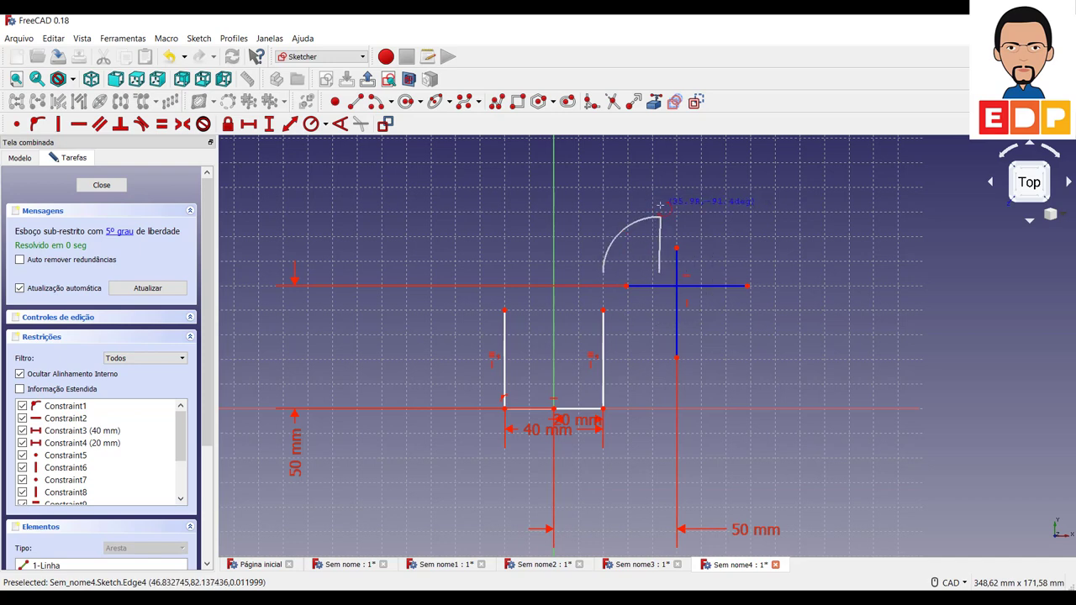
pyautogui.click(659, 206)
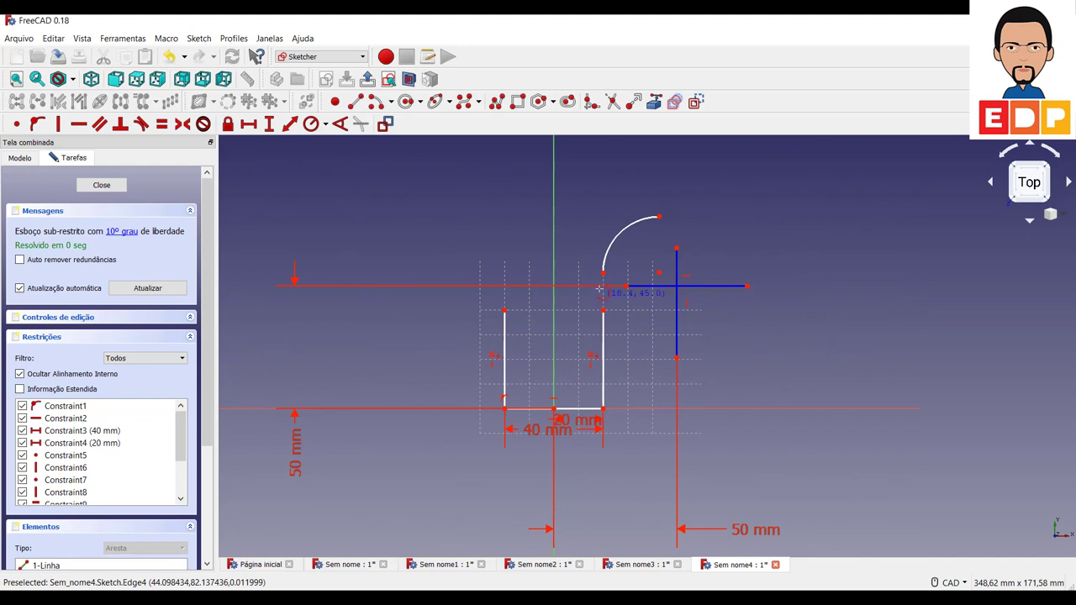
pyautogui.rightClick(510, 331)
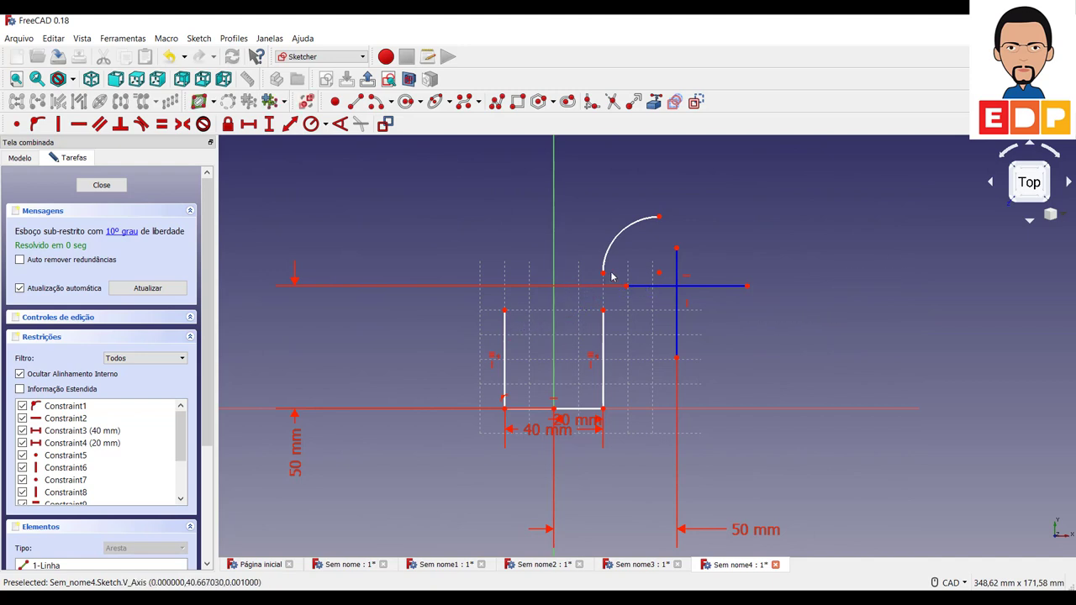
pyautogui.moveTo(676, 248); pyautogui.dragTo(676, 179)
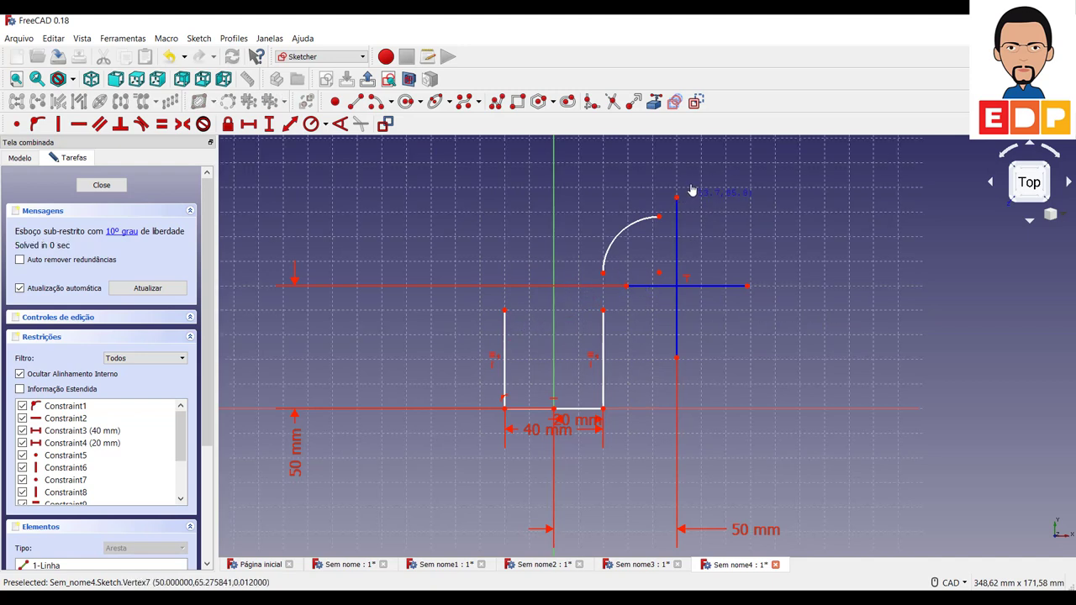
# Constrain the arc's centre and upper endpoint onto the vertical line
pyautogui.click(660, 275)
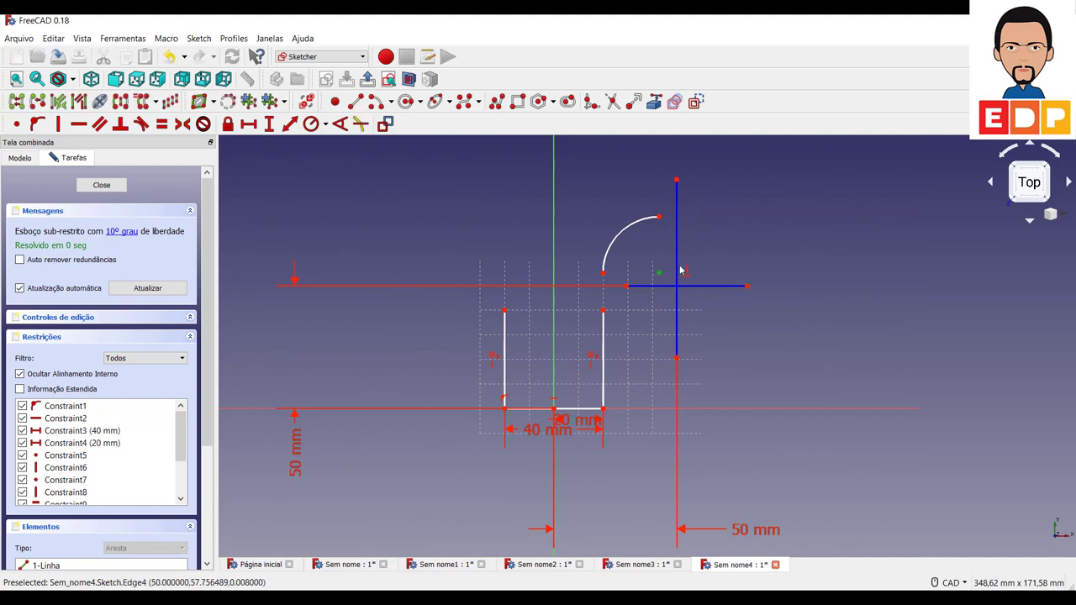
pyautogui.click(677, 274)
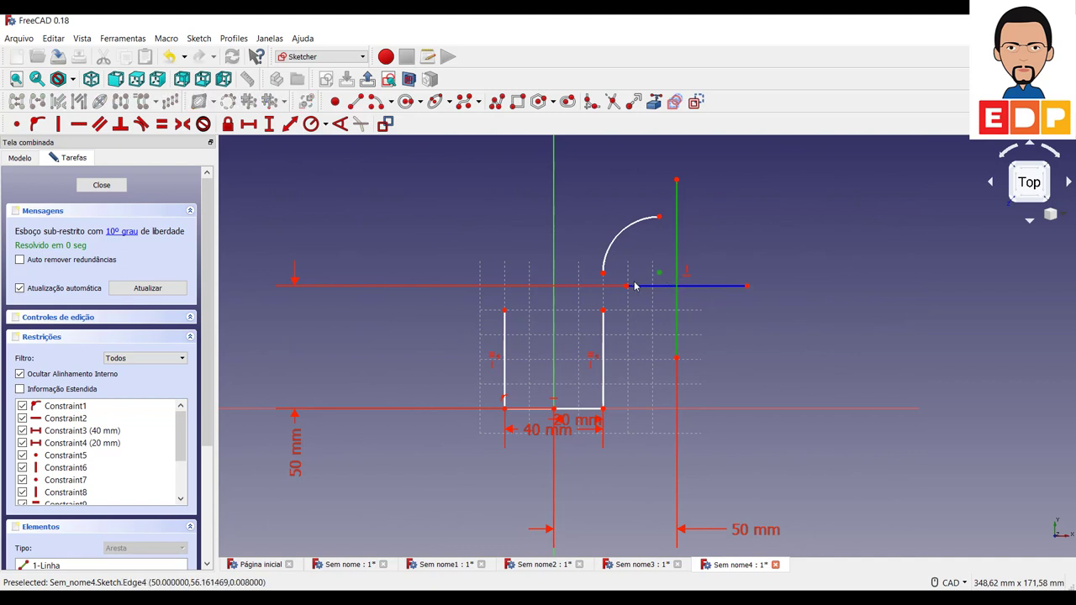
pyautogui.click(39, 124)
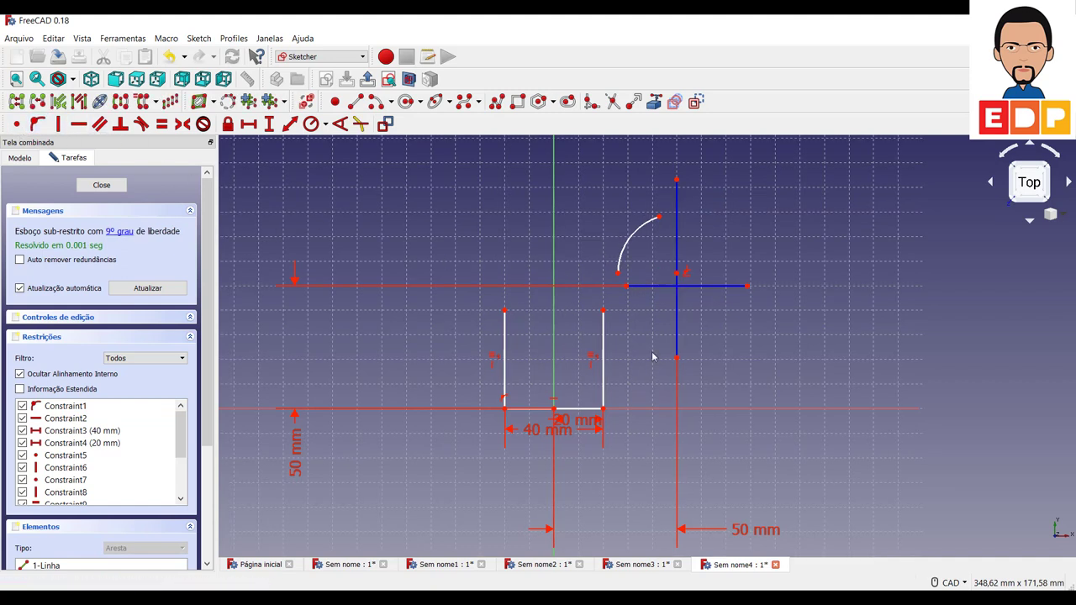
pyautogui.click(659, 218)
pyautogui.click(676, 281)
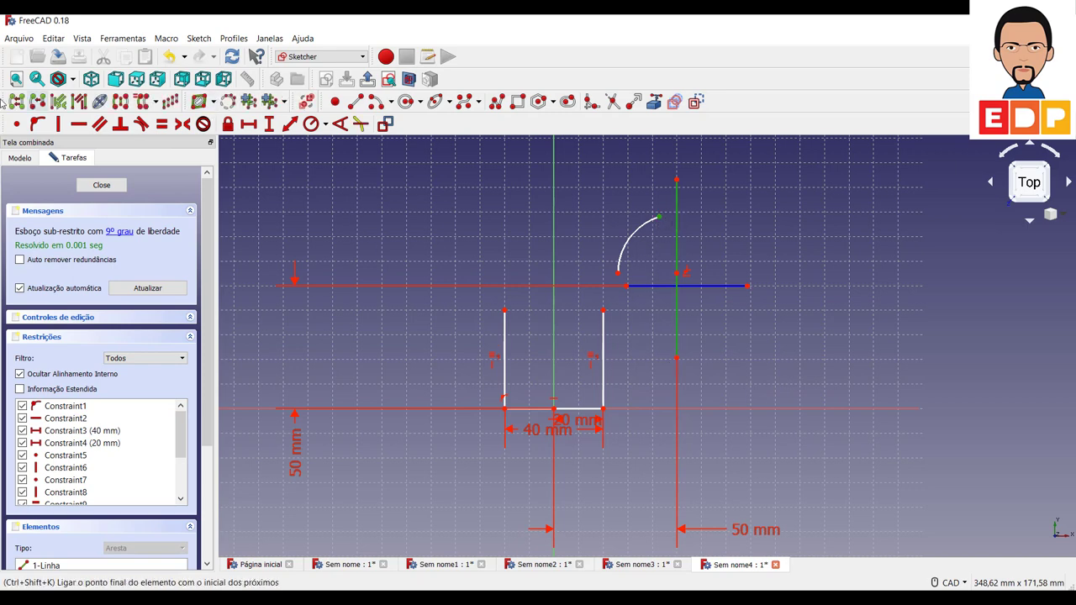
pyautogui.click(38, 125)
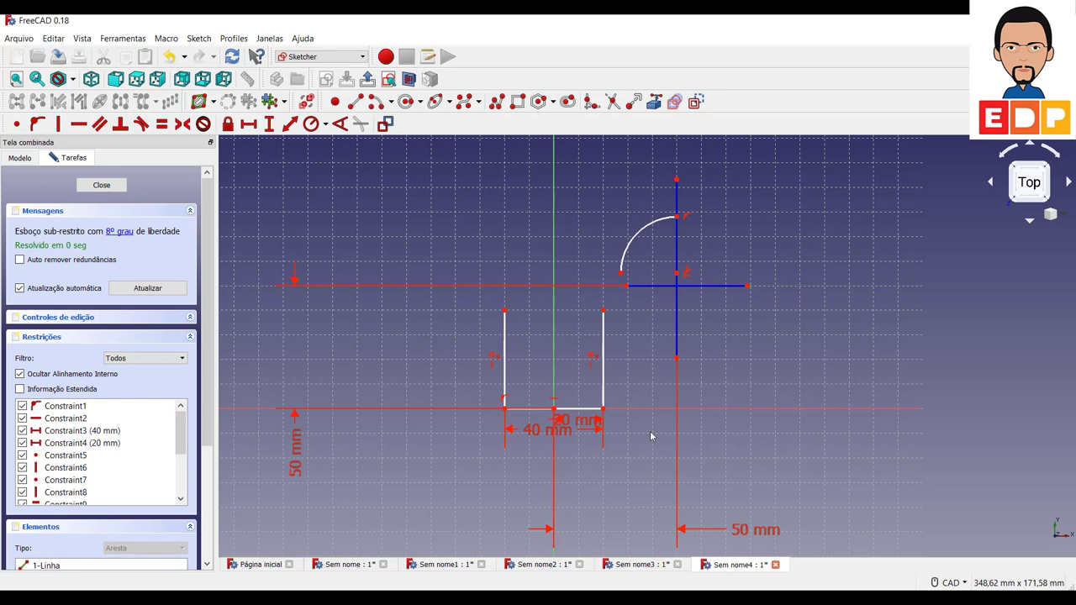
# Put the arc's lower end and centre on the extended horizontal line, then enlarge the arc
pyautogui.moveTo(626, 286); pyautogui.dragTo(584, 286)
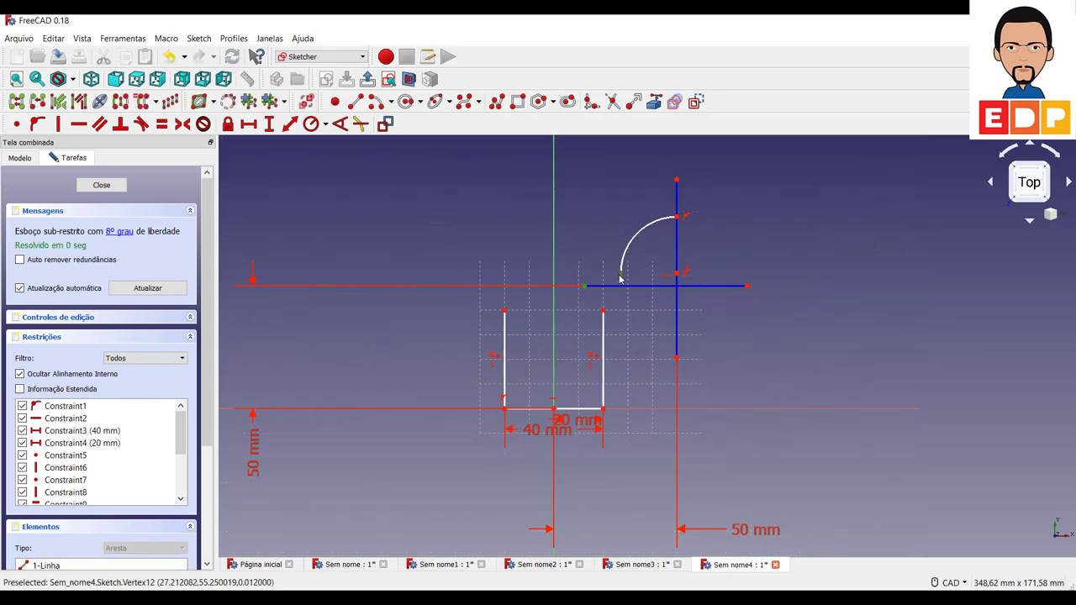
pyautogui.click(641, 313)
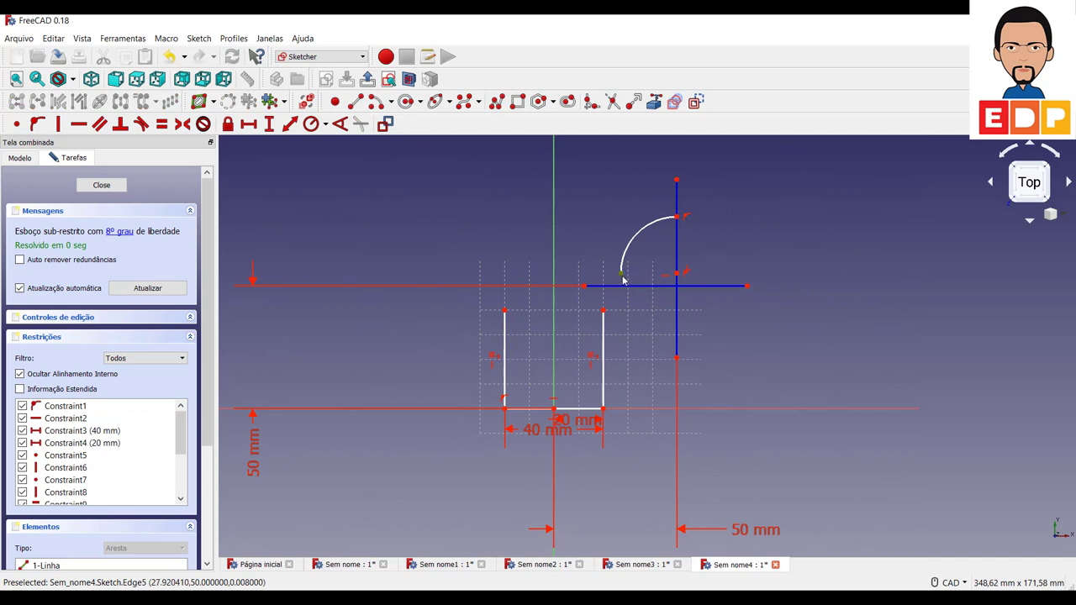
pyautogui.click(632, 287)
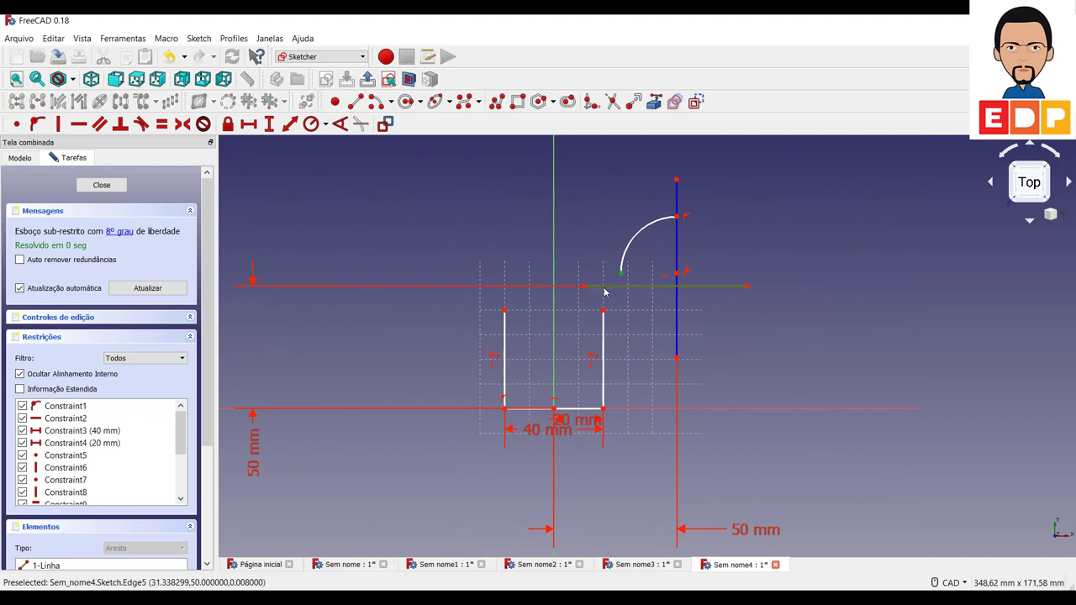
pyautogui.click(48, 125)
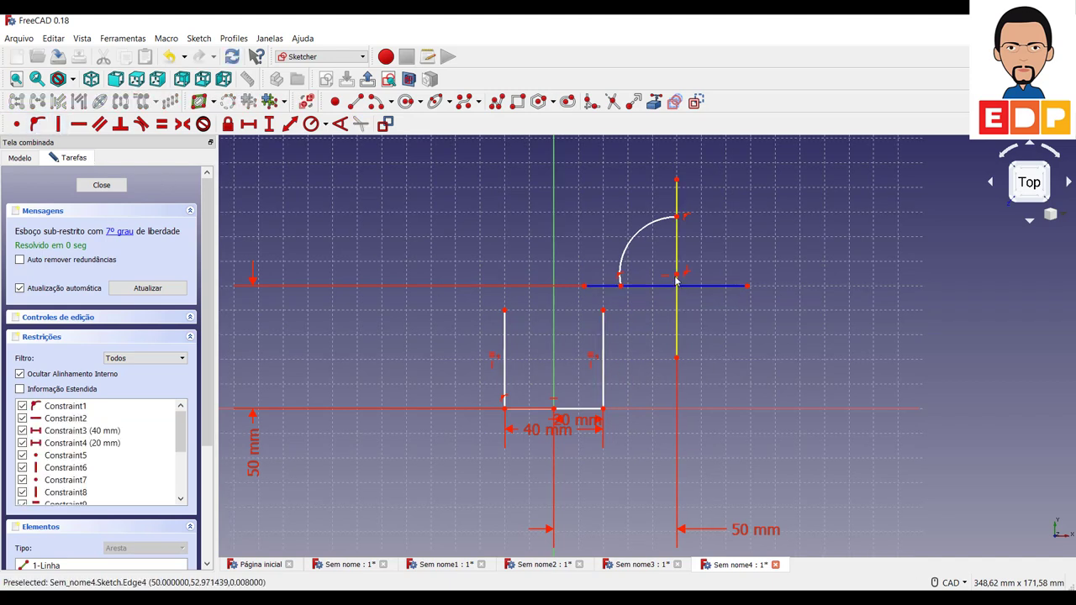
pyautogui.moveTo(676, 276)
pyautogui.mouseDown()
pyautogui.moveTo(685, 292)
pyautogui.moveTo(697, 280)
pyautogui.mouseUp()
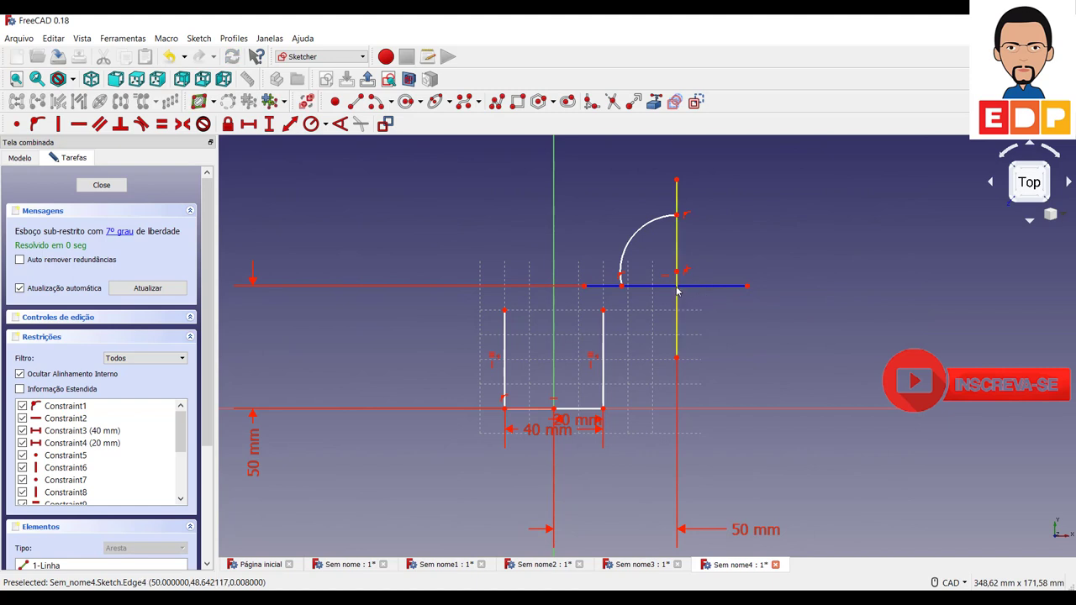
pyautogui.click(677, 274)
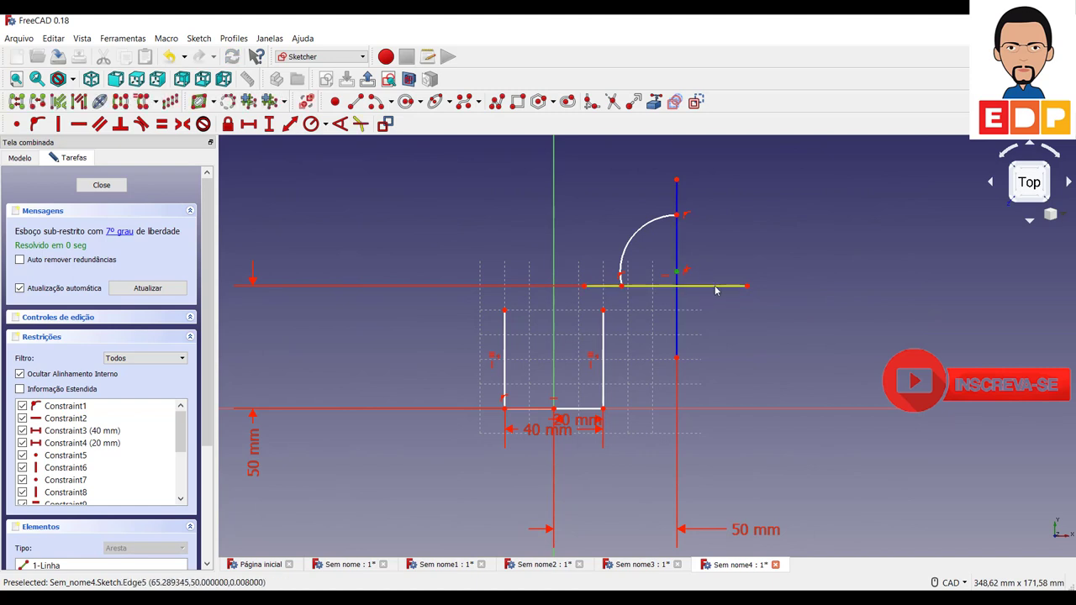
pyautogui.click(716, 287)
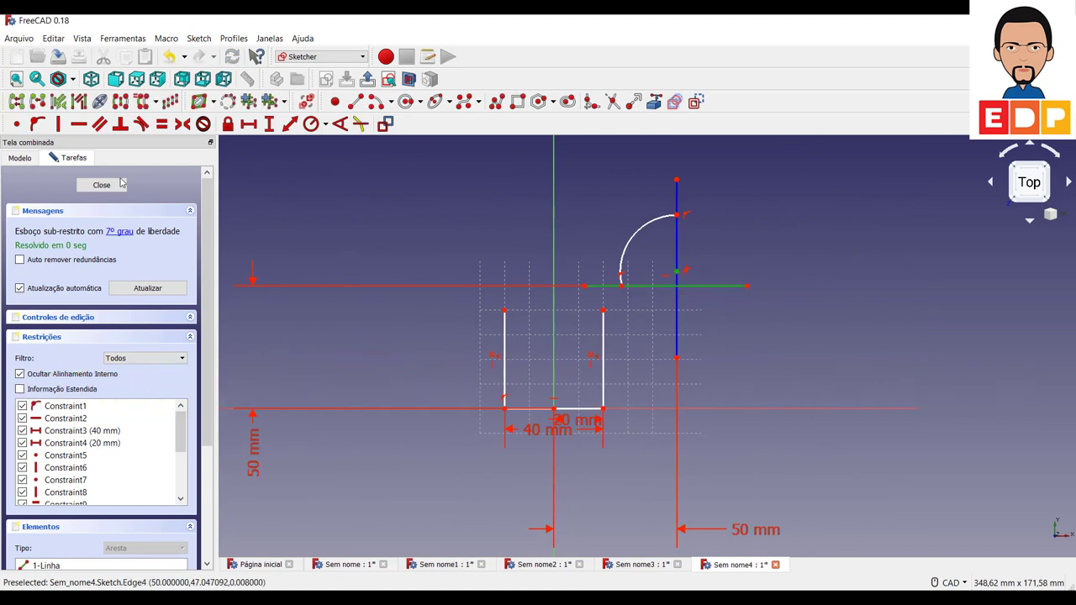
pyautogui.click(37, 124)
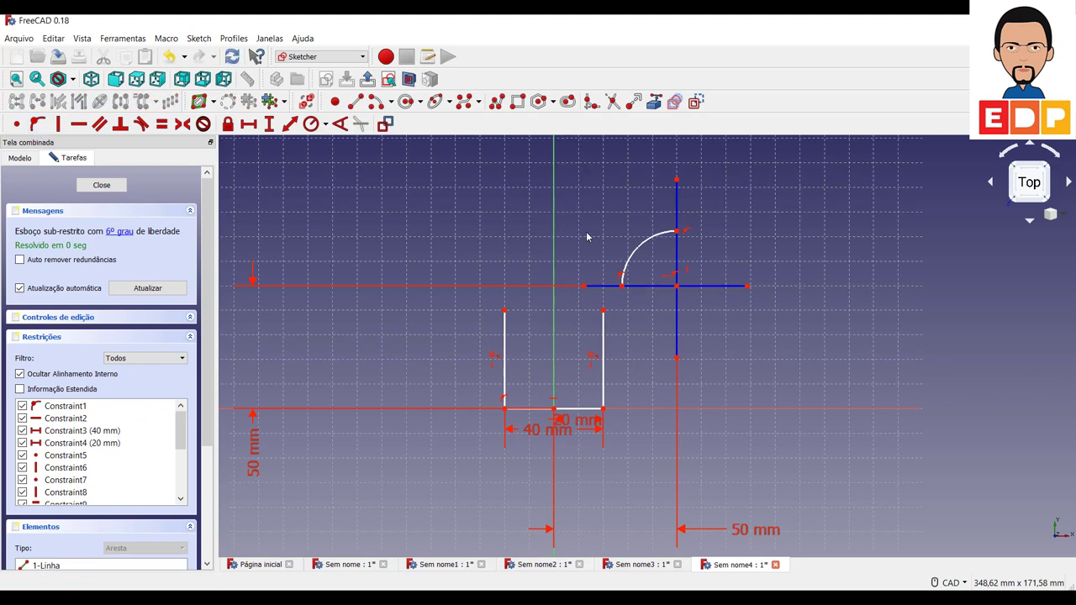
pyautogui.moveTo(640, 252); pyautogui.dragTo(615, 258)
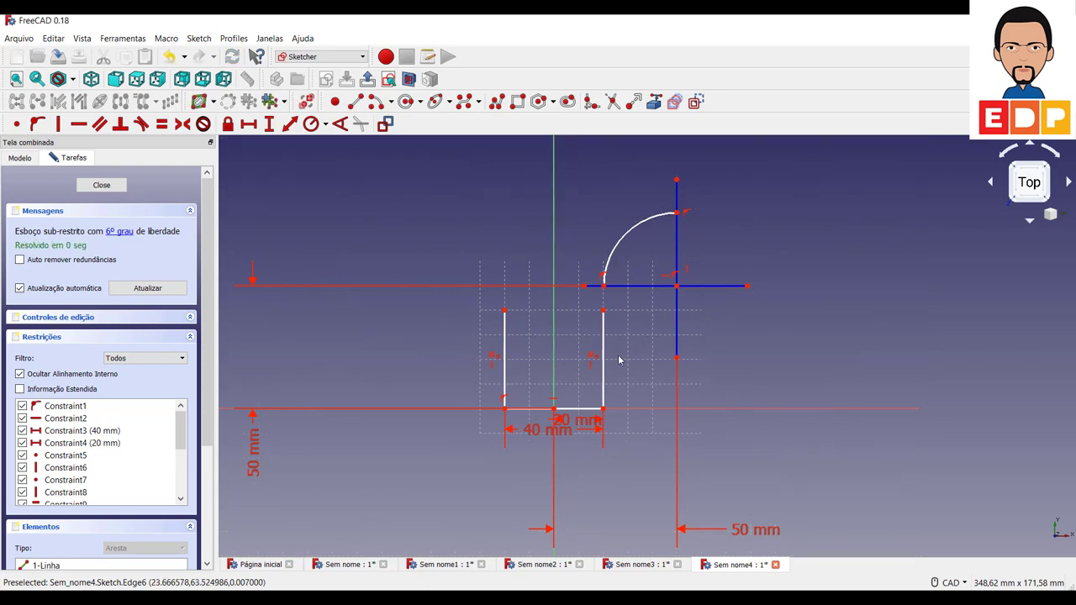
# Attach the left vertical line's top endpoint onto the horizontal line
pyautogui.click(605, 312)
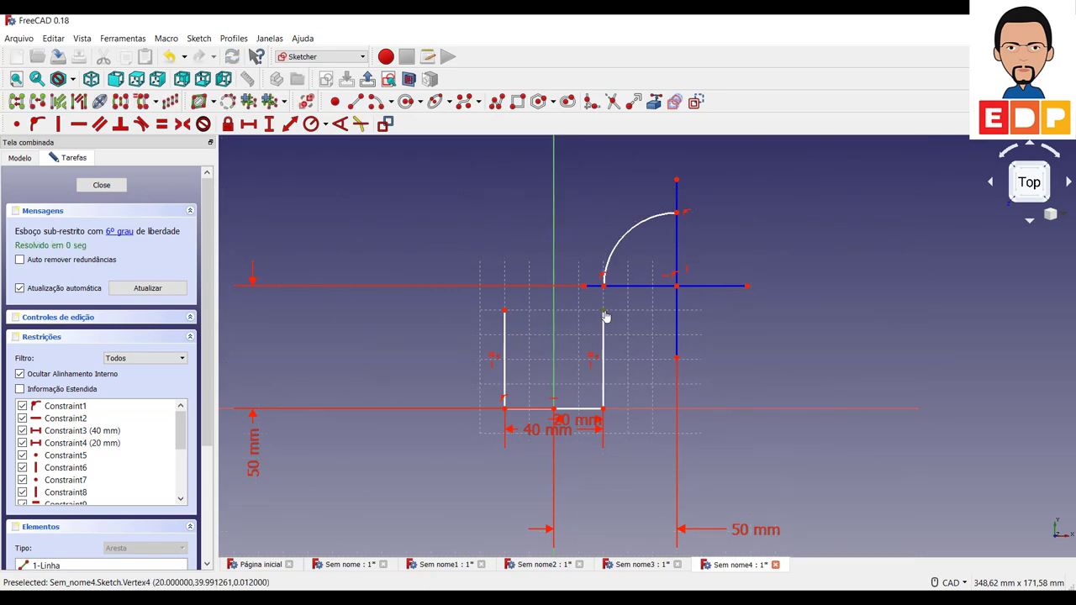
pyautogui.click(633, 358)
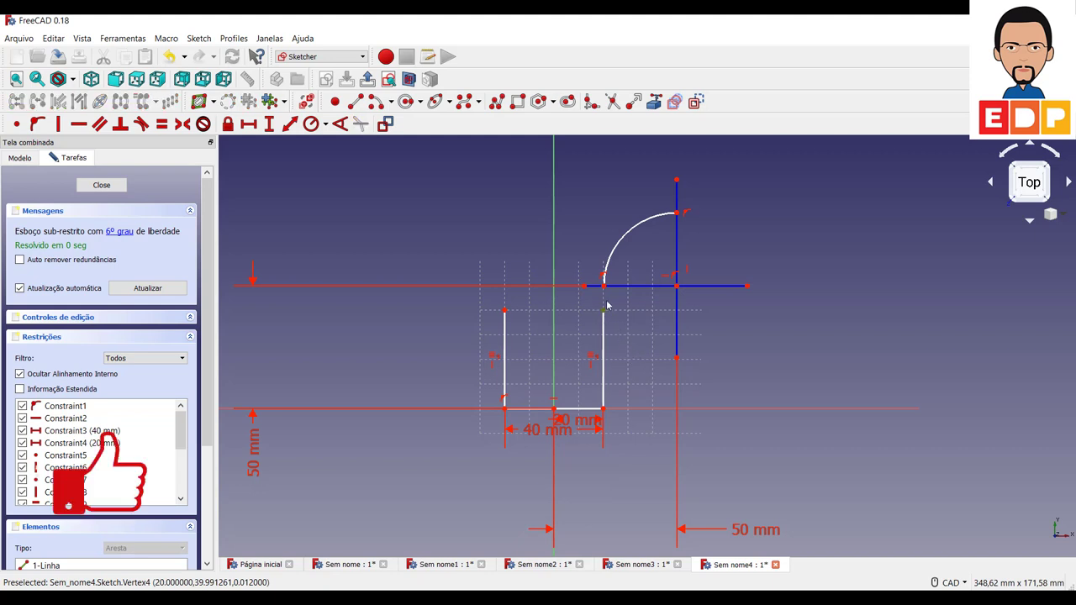
pyautogui.click(608, 307)
pyautogui.click(613, 288)
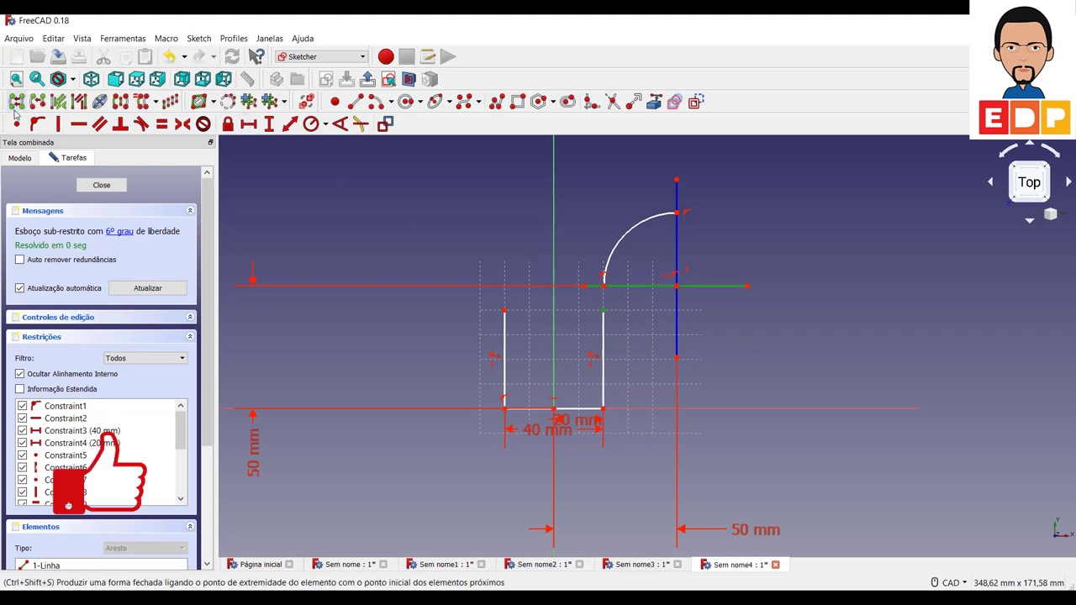
pyautogui.click(37, 124)
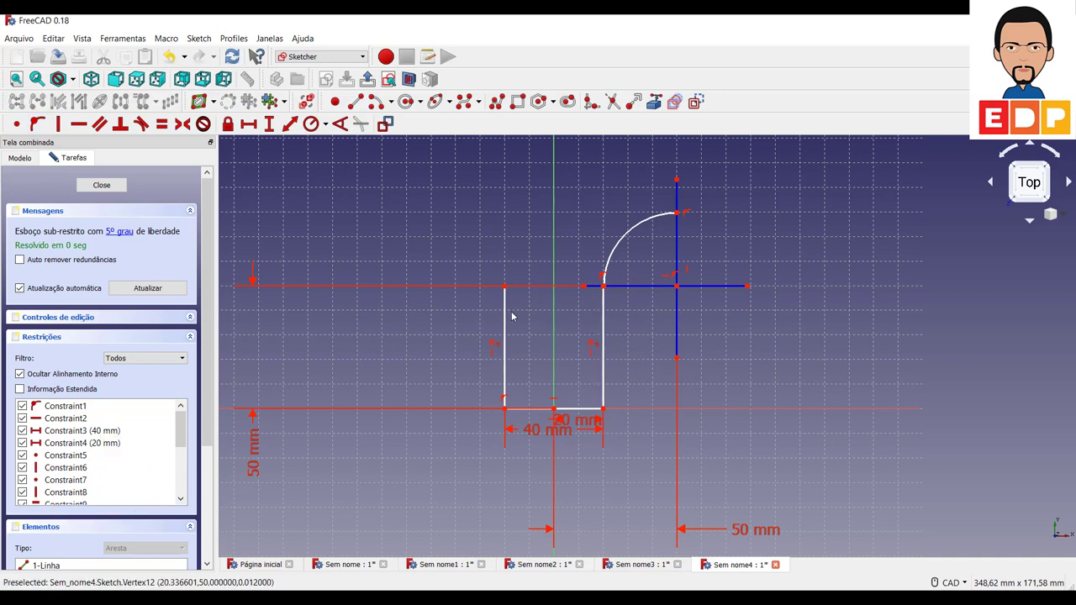
pyautogui.moveTo(506, 320); pyautogui.dragTo(508, 329)
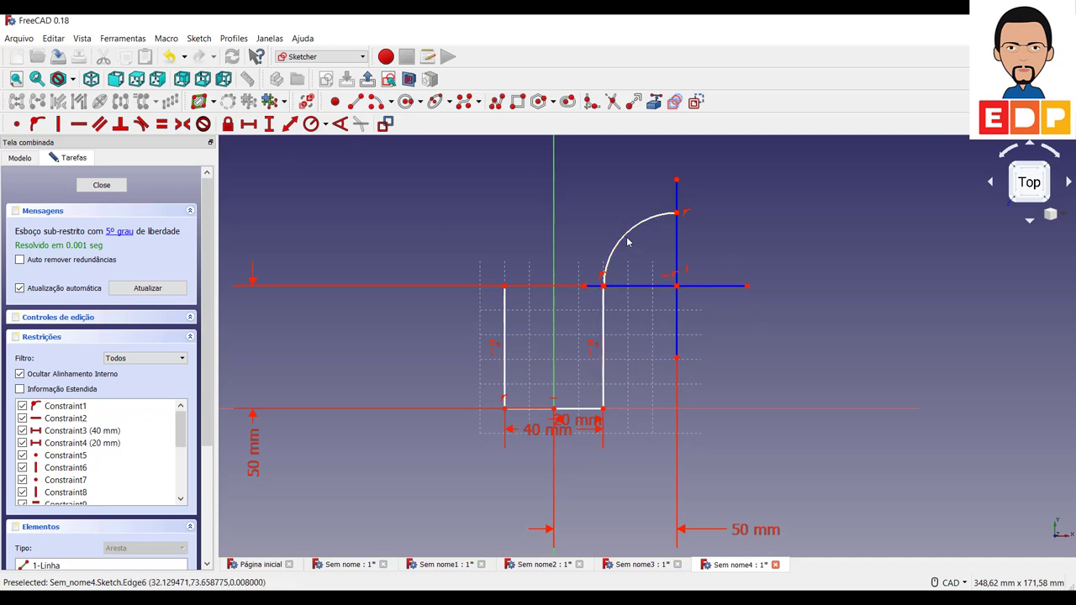
# Enlarge the quarter arc and apply a radius constraint to it
pyautogui.moveTo(627, 242)
pyautogui.mouseDown()
pyautogui.moveTo(584, 236)
pyautogui.moveTo(615, 248)
pyautogui.moveTo(602, 253)
pyautogui.mouseUp()
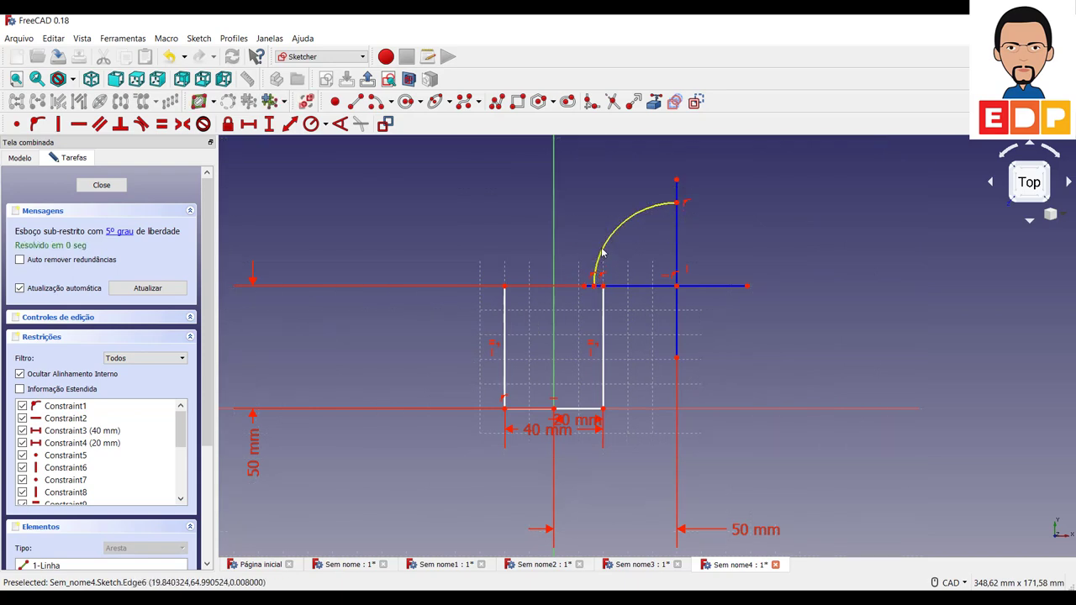
pyautogui.click(603, 253)
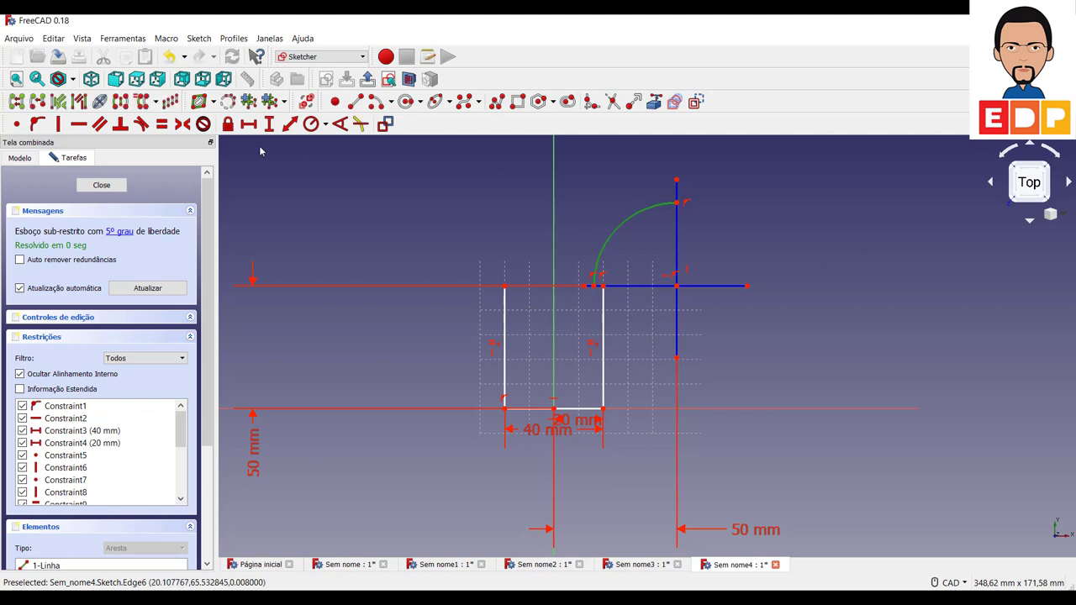
pyautogui.click(312, 124)
pyautogui.write('30')
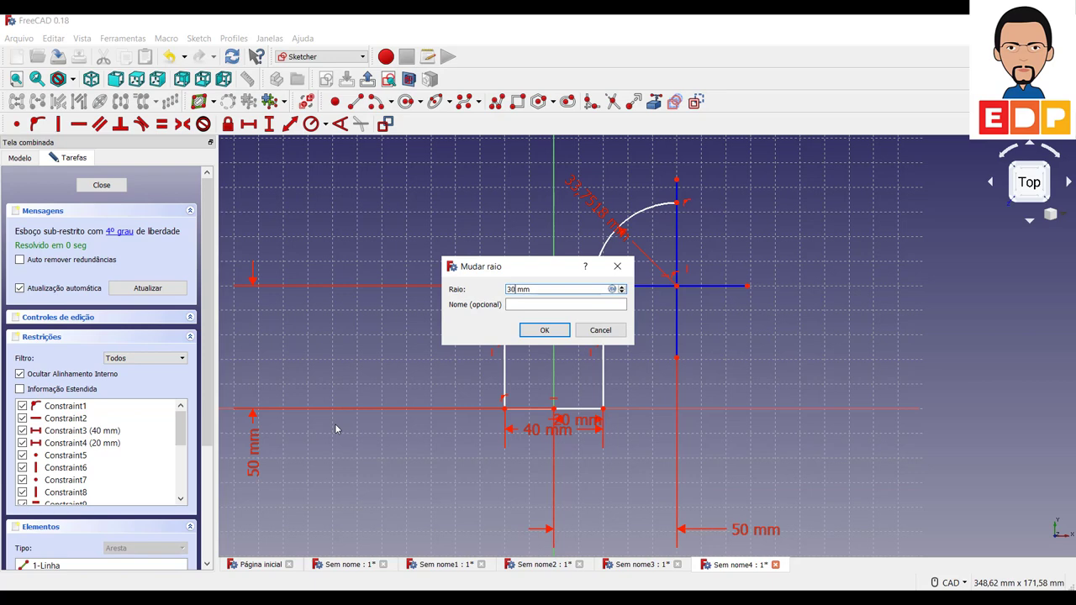
# Confirm the quarter arc's radius as 30 mm
pyautogui.press('Return')
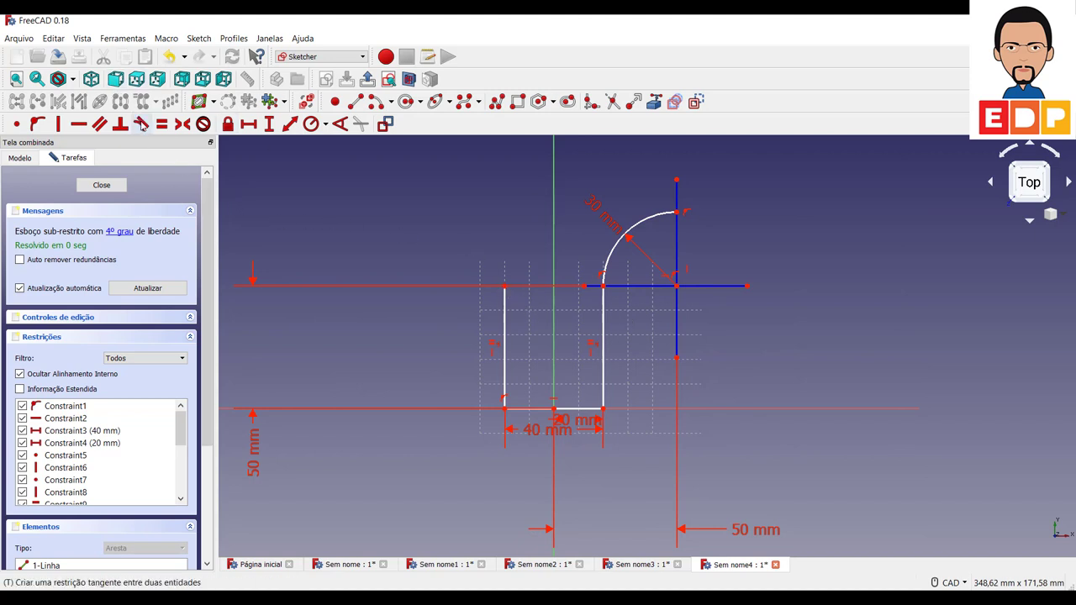
# Draw a larger centre arc around the cross intersection
pyautogui.click(380, 105)
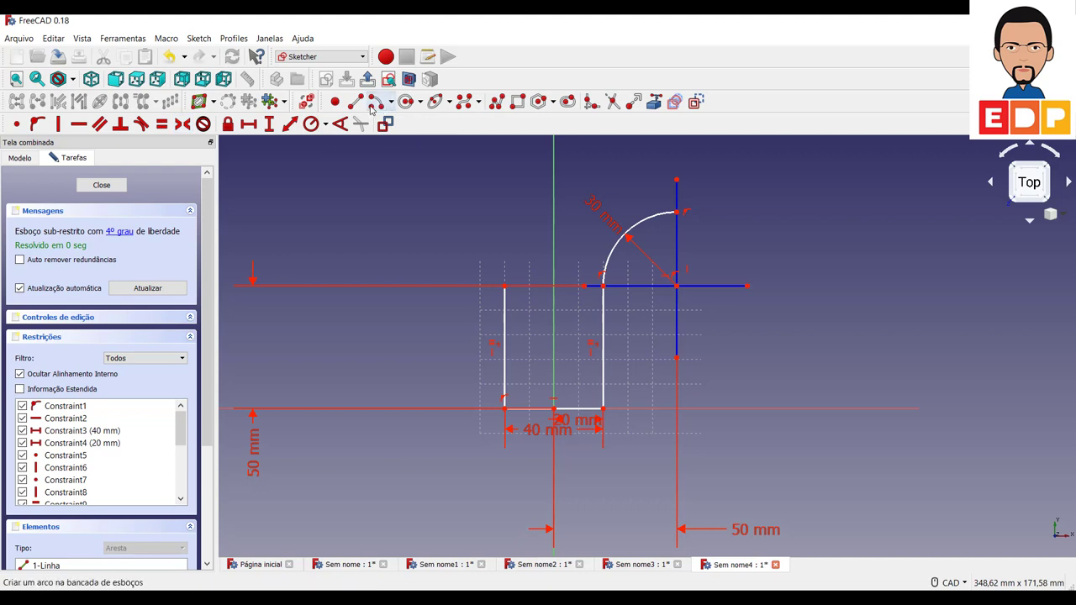
pyautogui.click(638, 261)
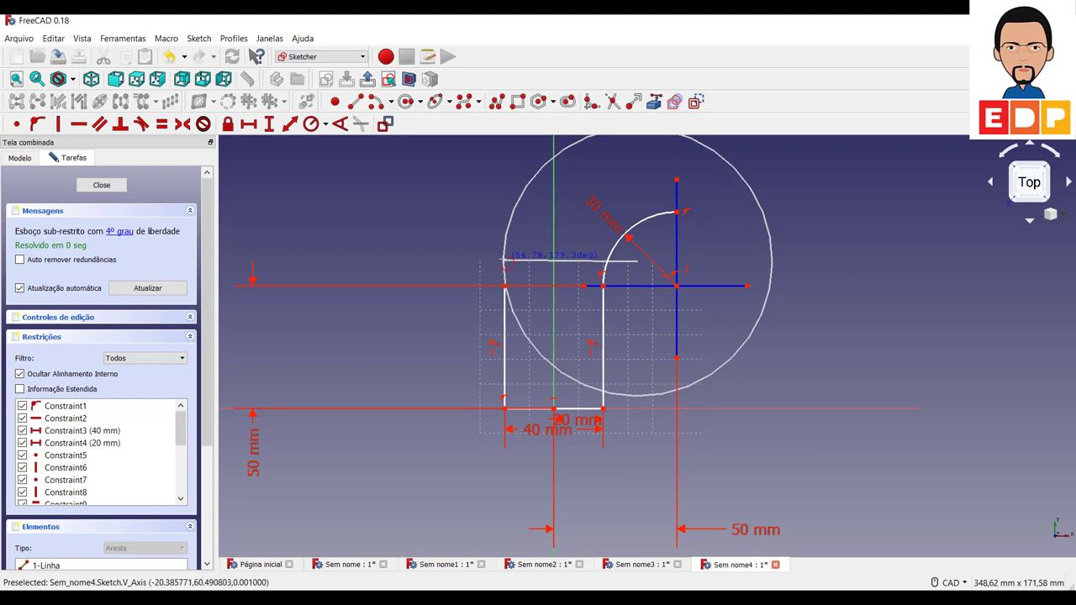
pyautogui.click(504, 261)
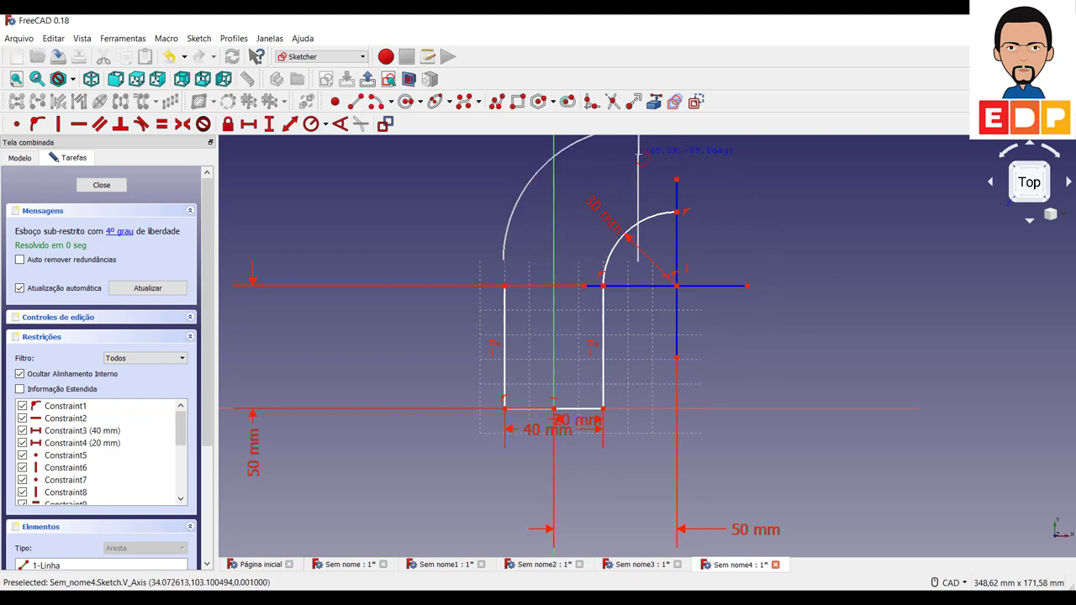
pyautogui.click(638, 153)
pyautogui.scroll(-3, 730, 248)
pyautogui.scroll(3, 728, 252)
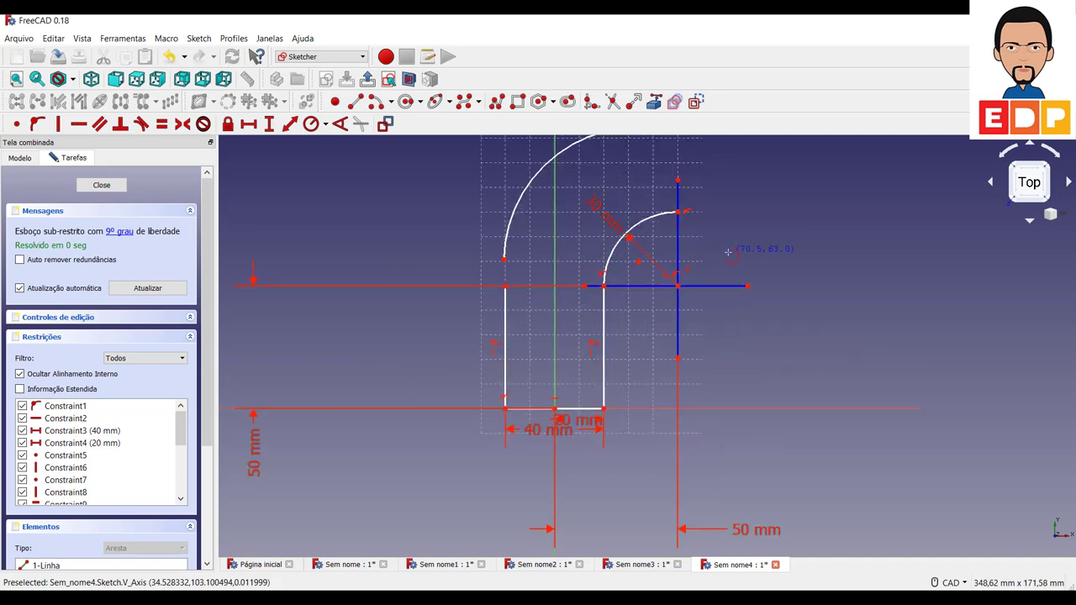
pyautogui.rightClick(711, 263)
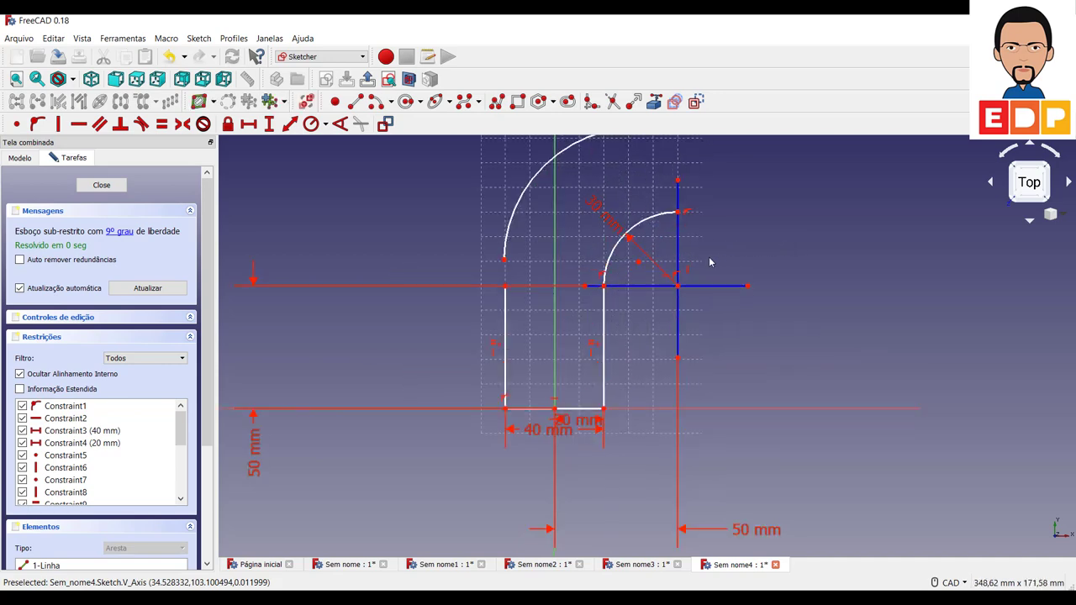
# Constrain the large arc's centre onto both the vertical and horizontal lines
pyautogui.click(639, 264)
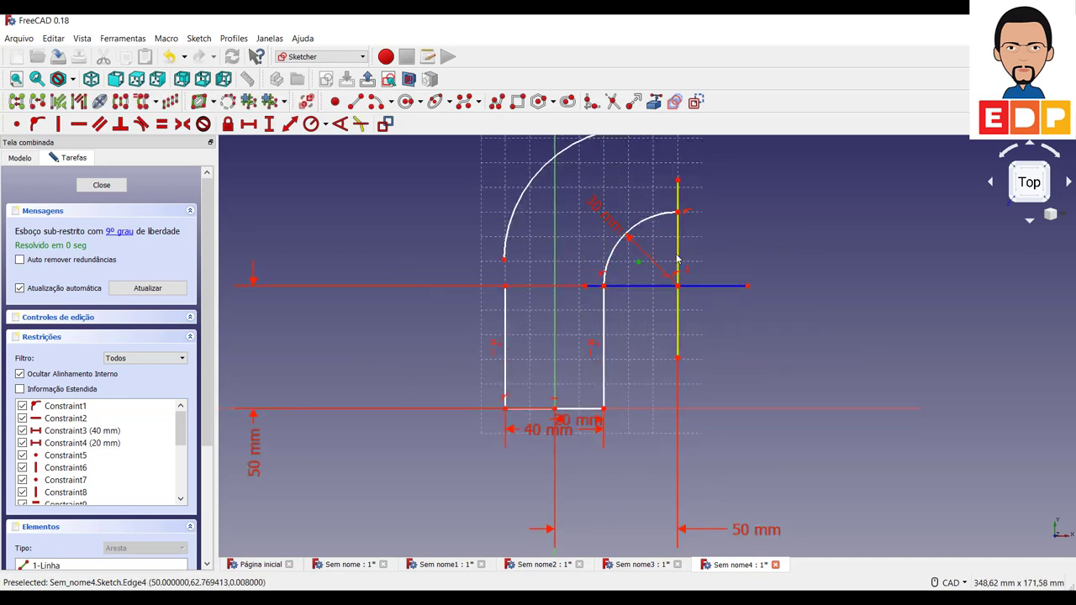
pyautogui.click(678, 258)
pyautogui.click(37, 123)
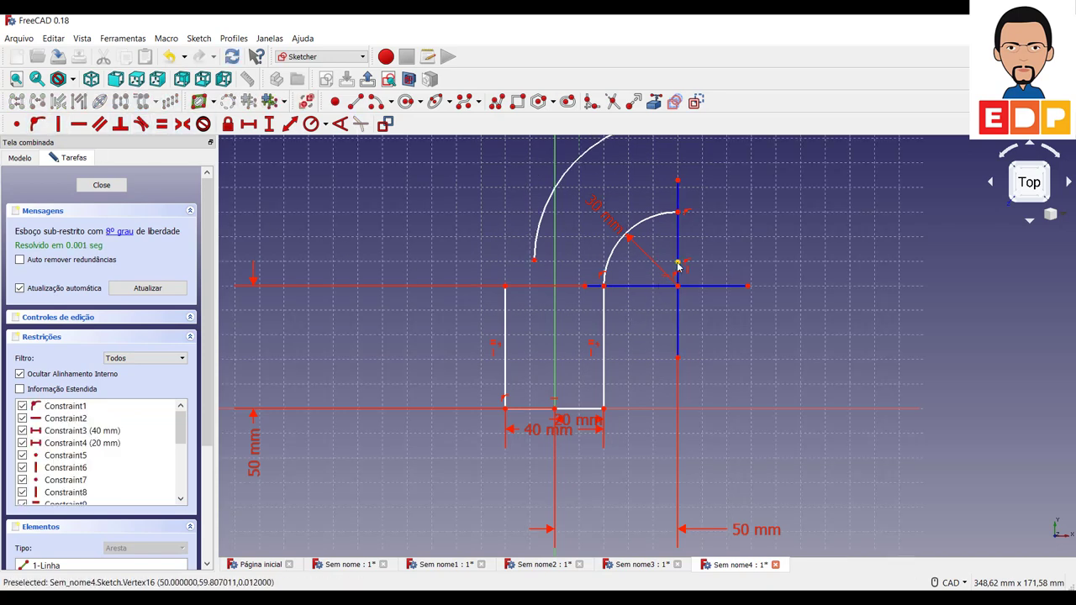
pyautogui.click(677, 266)
pyautogui.click(641, 287)
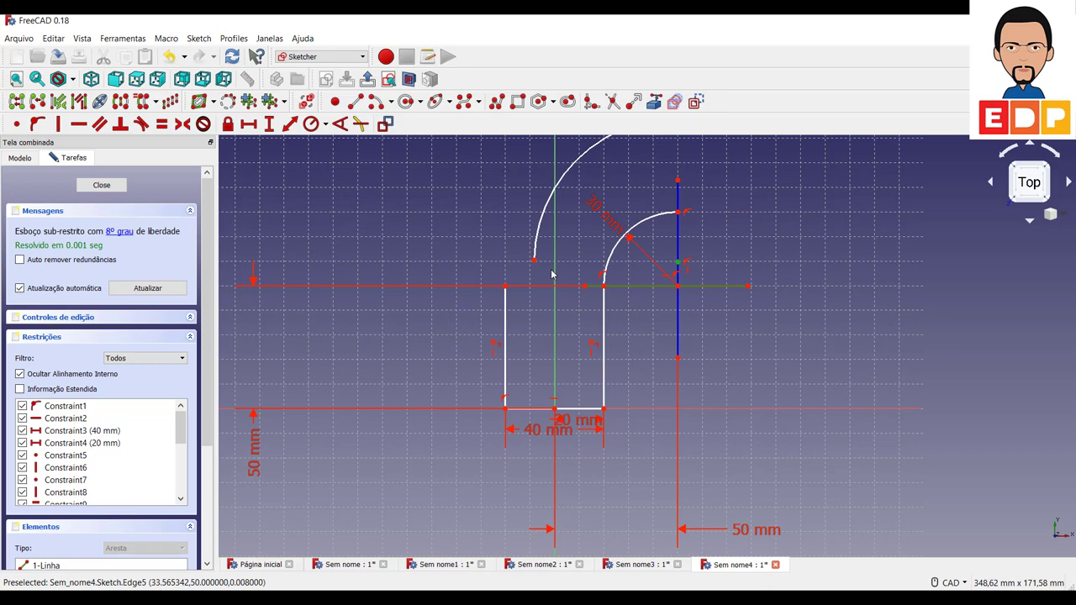
pyautogui.click(38, 124)
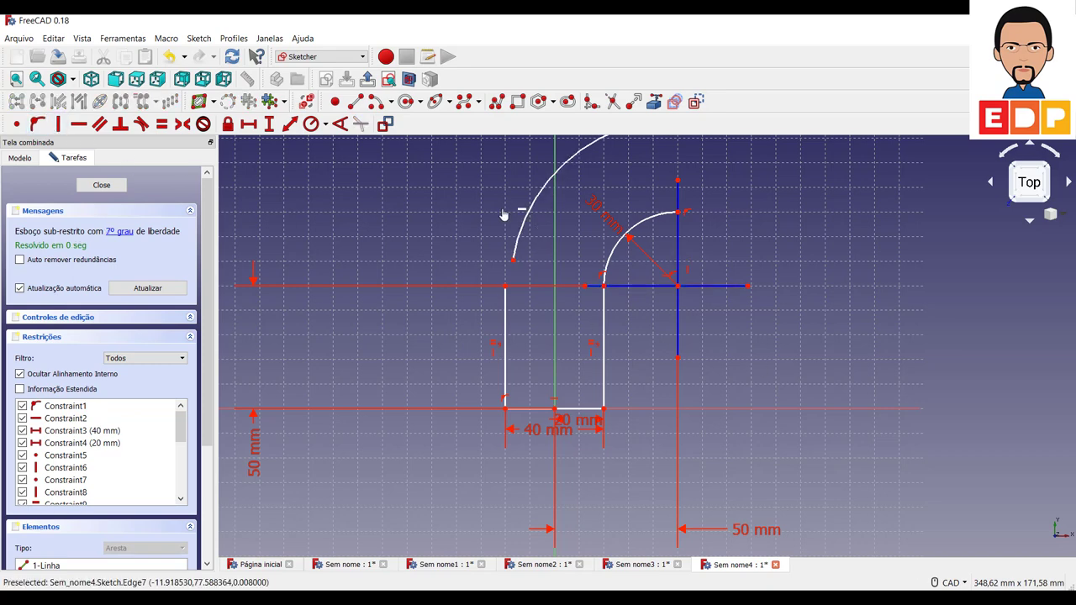
# Reshape the large arc's sweep and give it a 70 mm radius
pyautogui.moveTo(507, 223); pyautogui.dragTo(528, 239)
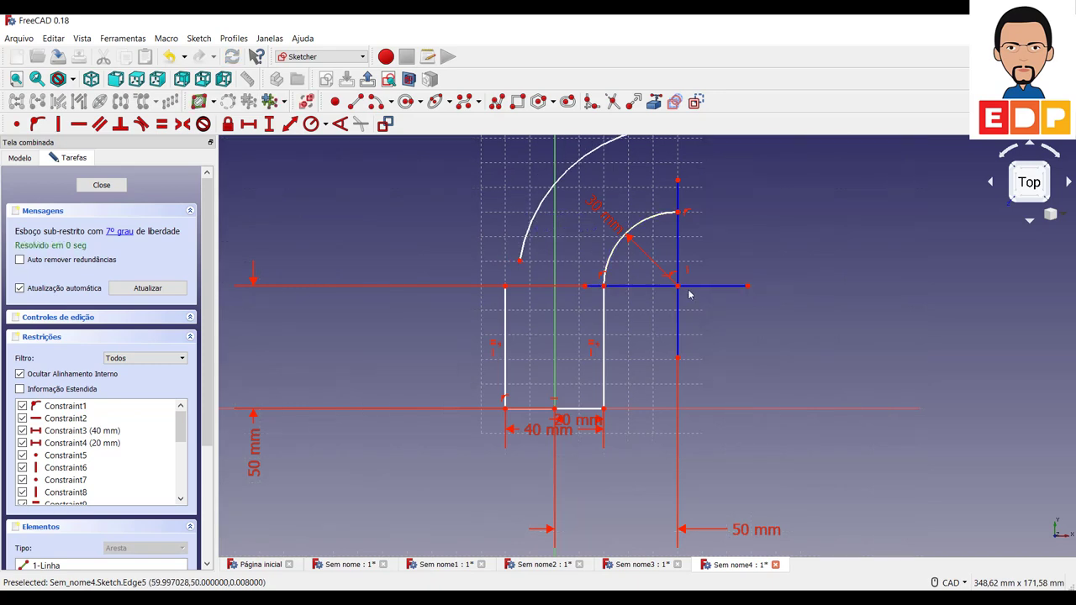
pyautogui.scroll(-2, 694, 293)
pyautogui.scroll(2, 694, 293)
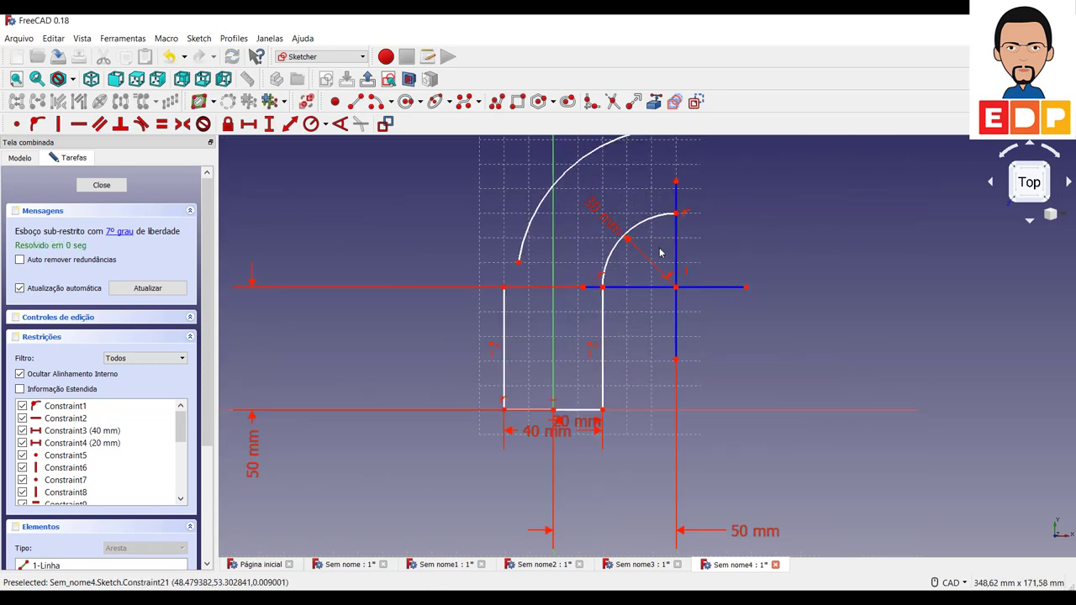
pyautogui.scroll(-3, 660, 252)
pyautogui.scroll(2, 660, 253)
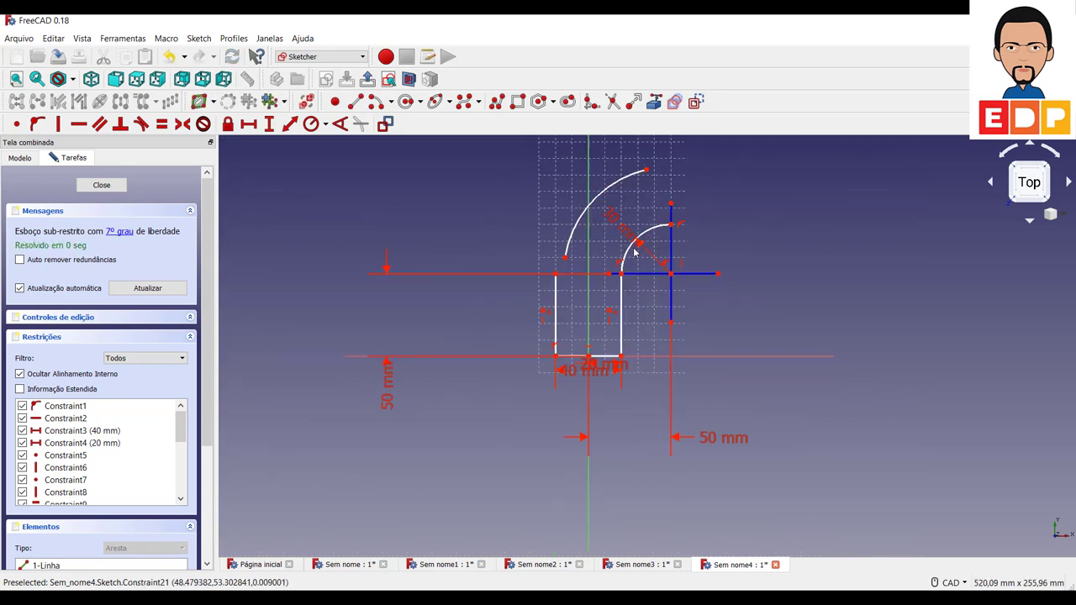
pyautogui.click(588, 198)
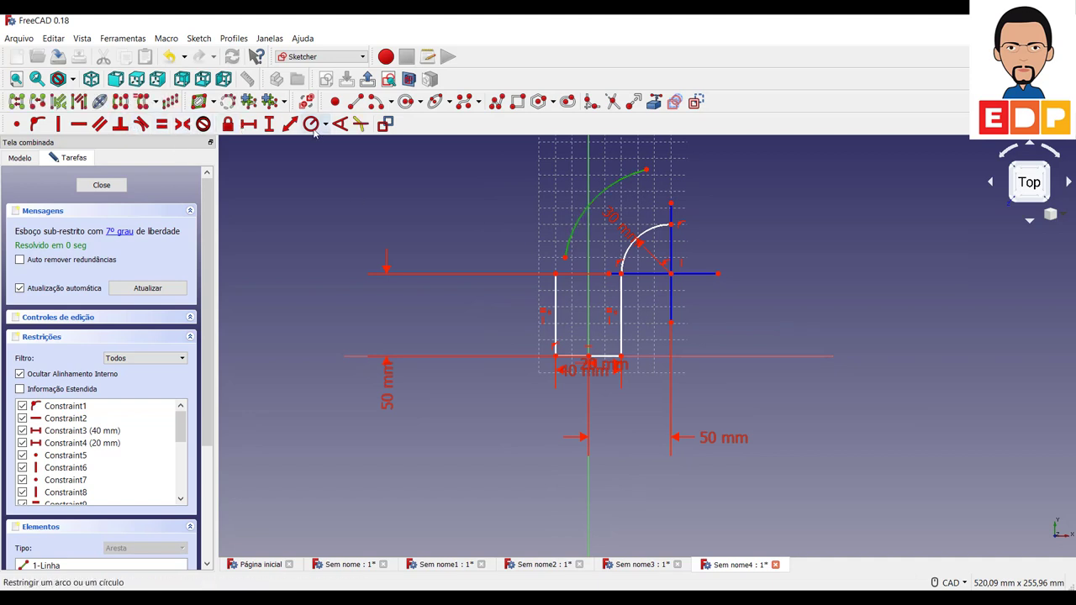
pyautogui.click(311, 123)
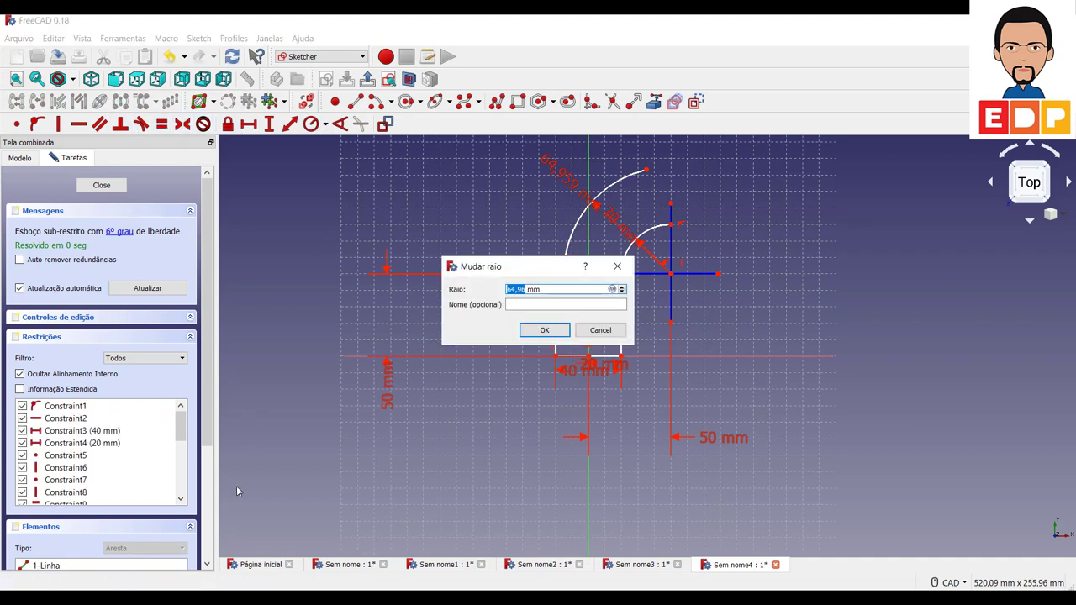
pyautogui.press('Return')
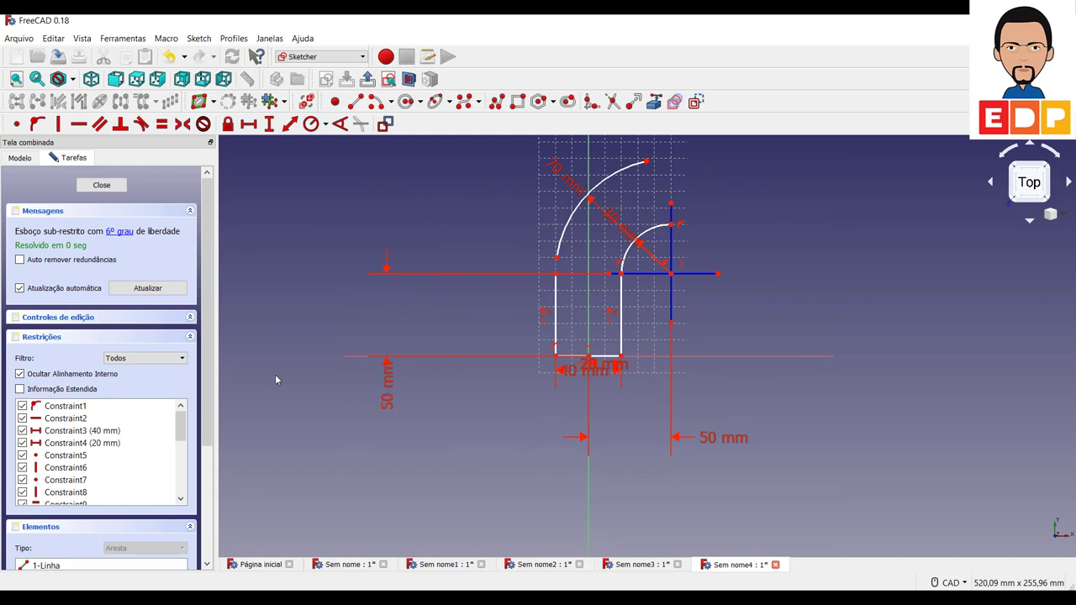
# Extend the horizontal line left and constrain the outer arc's lower end onto it
pyautogui.moveTo(646, 161); pyautogui.dragTo(670, 160)
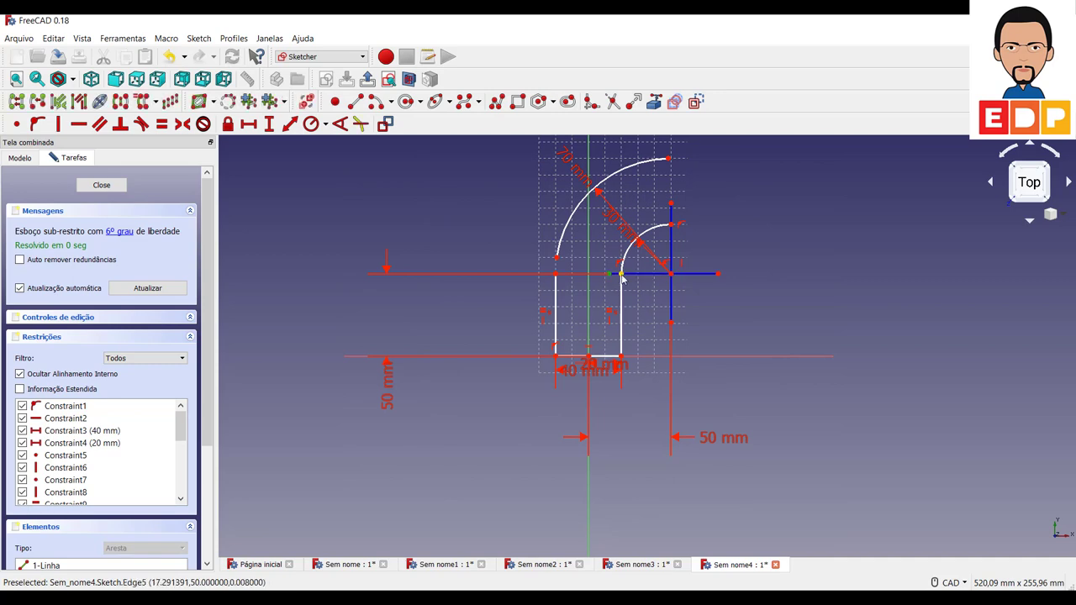
pyautogui.moveTo(611, 279); pyautogui.dragTo(481, 273)
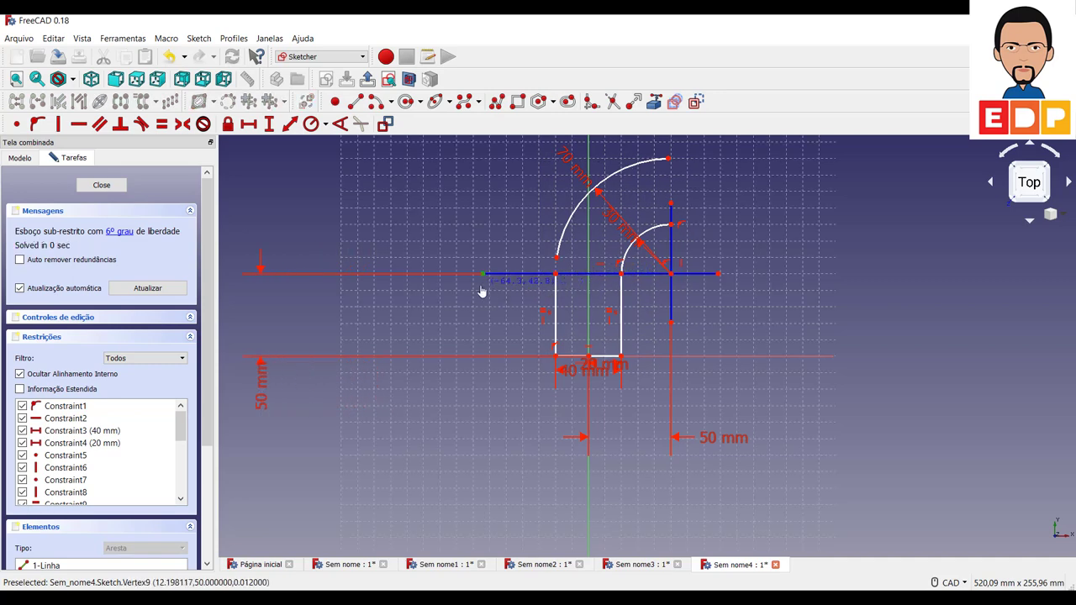
pyautogui.click(548, 281)
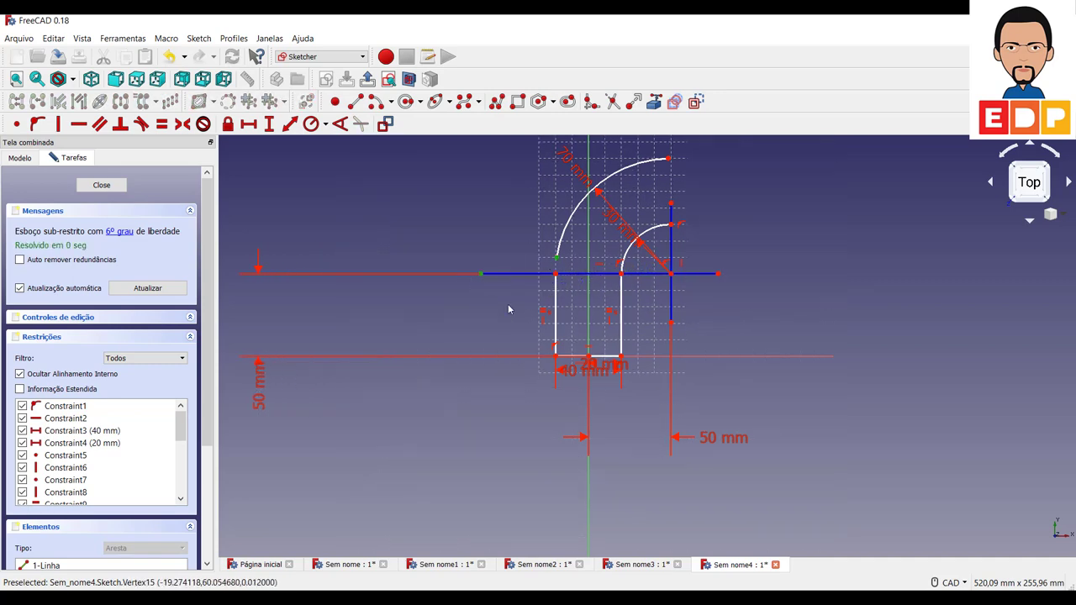
pyautogui.click(557, 258)
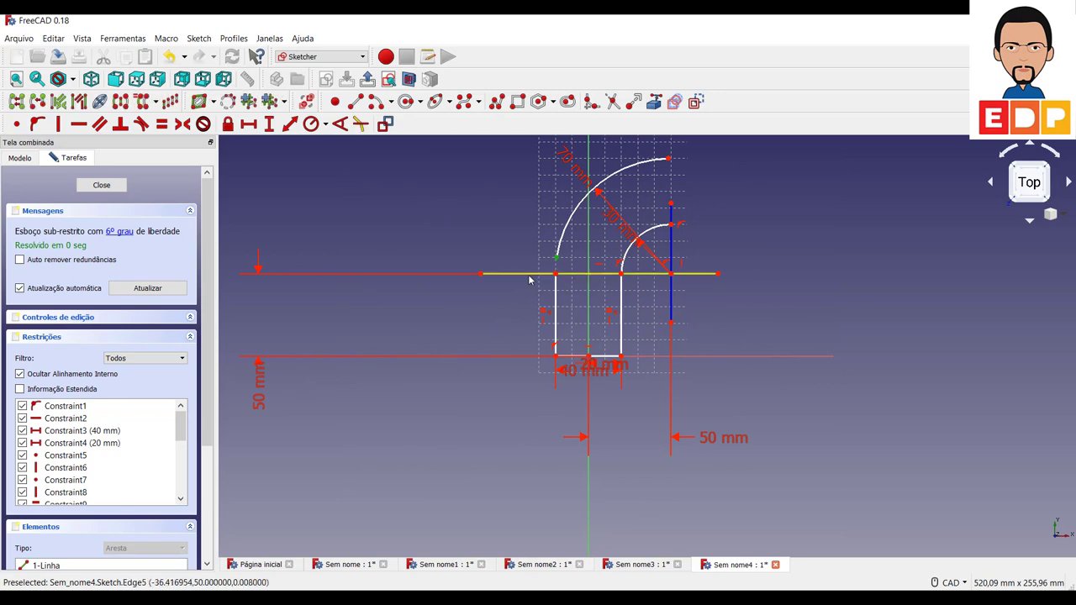
pyautogui.click(528, 274)
pyautogui.click(37, 124)
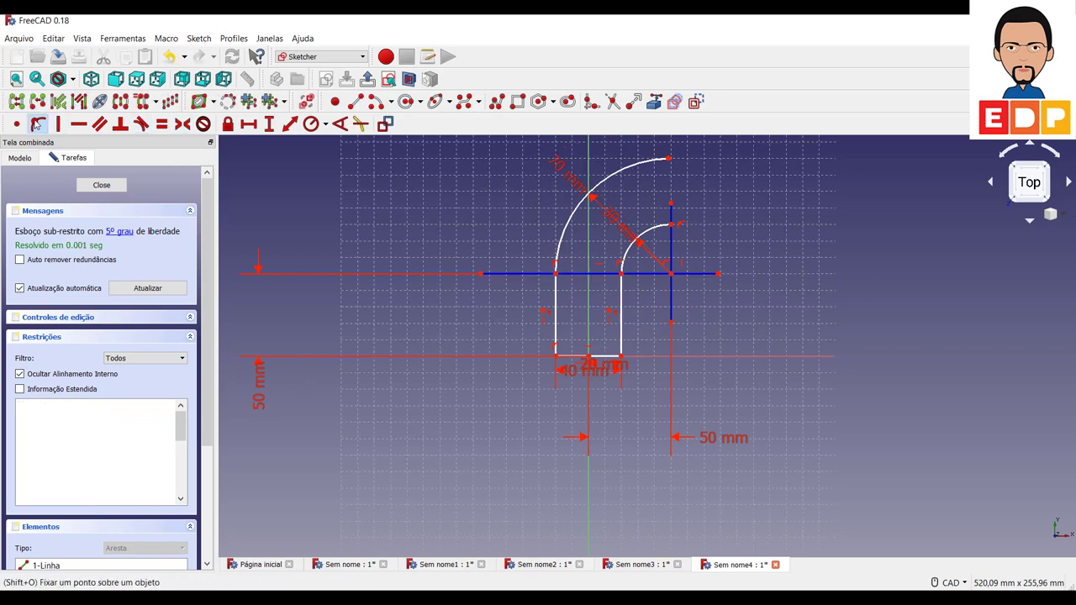
# Lengthen the vertical line upward past the outer arc
pyautogui.click(671, 204)
pyautogui.scroll(3, 673, 209)
pyautogui.scroll(-3, 673, 212)
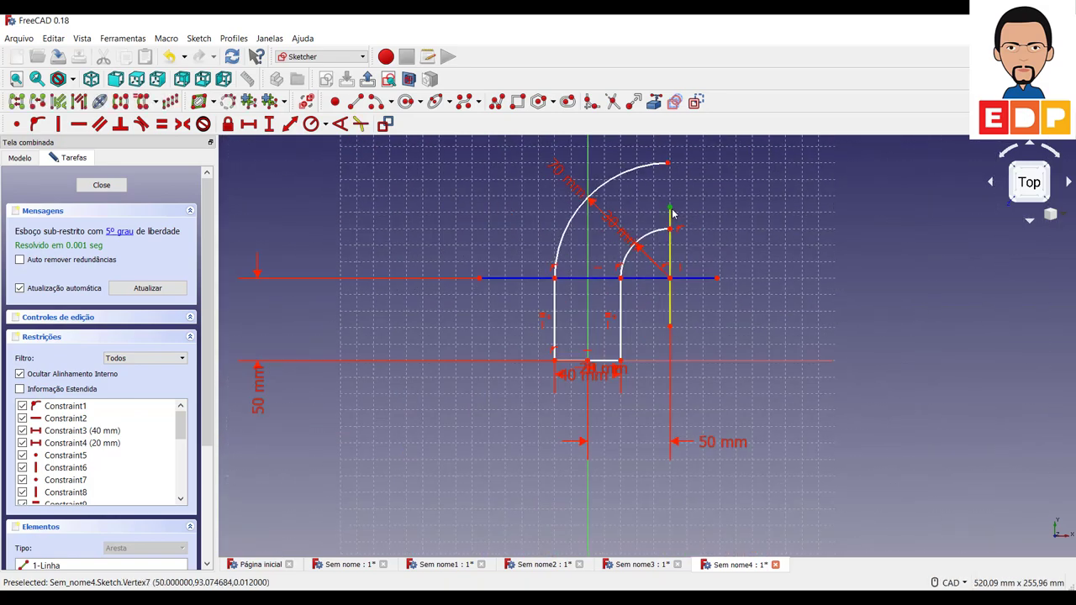
pyautogui.click(671, 215)
pyautogui.click(671, 212)
pyautogui.click(683, 217)
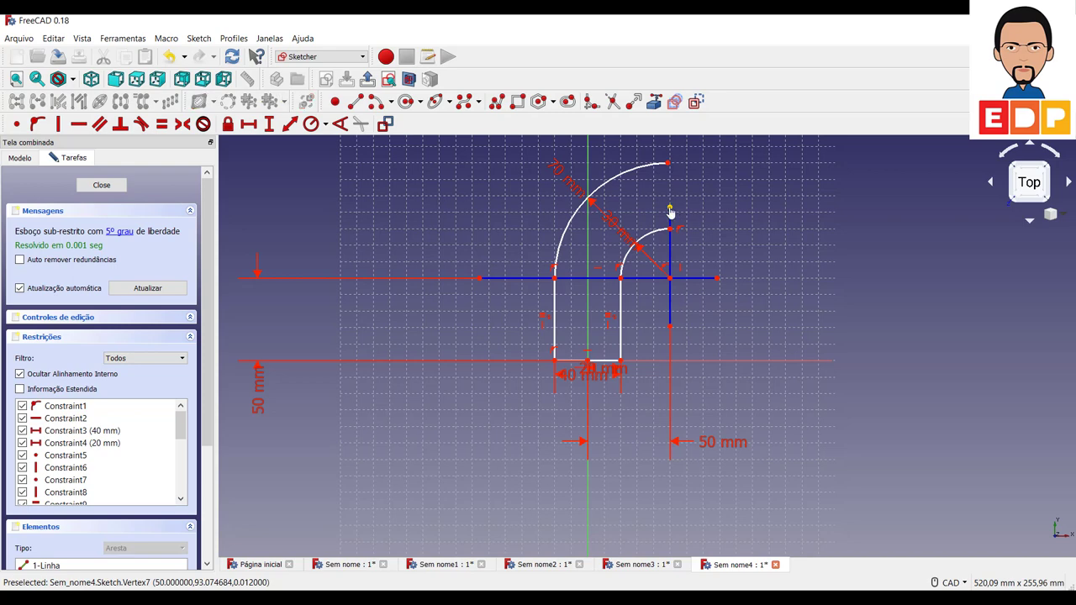
pyautogui.moveTo(672, 210); pyautogui.dragTo(670, 138)
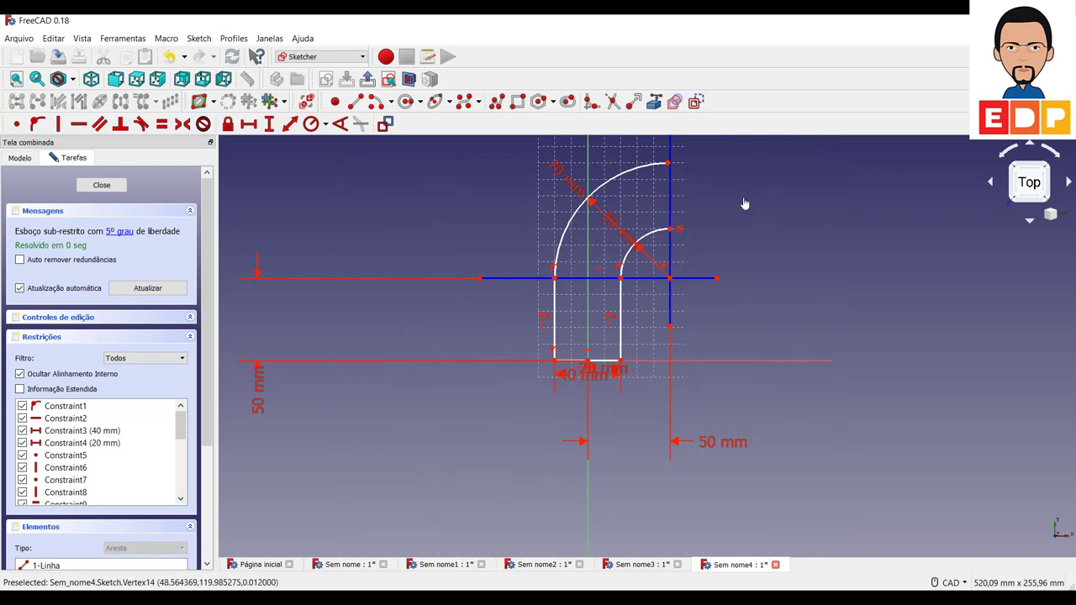
# Constrain the outer arc's upper endpoint onto the vertical line
pyautogui.scroll(-5, 821, 259)
pyautogui.scroll(5, 821, 259)
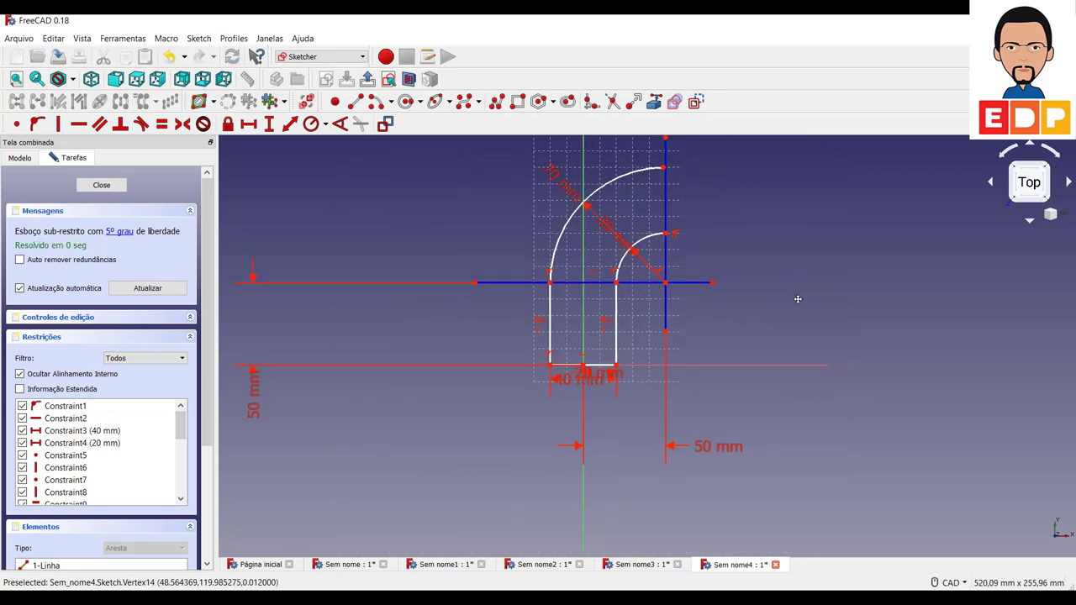
pyautogui.moveTo(643, 164); pyautogui.dragTo(569, 274, button='middle')
pyautogui.click(596, 272)
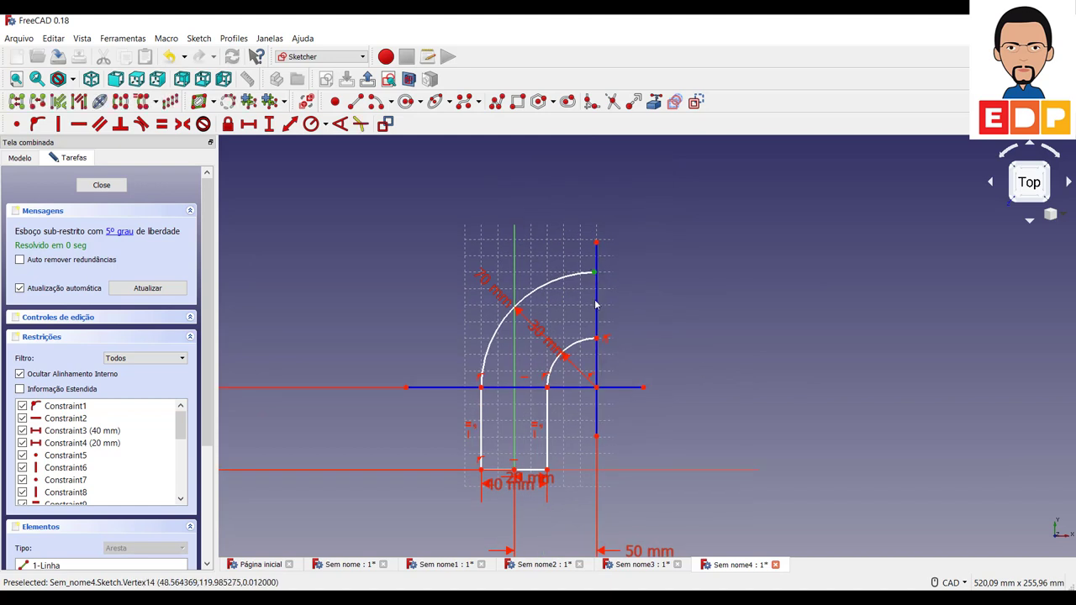
pyautogui.click(597, 306)
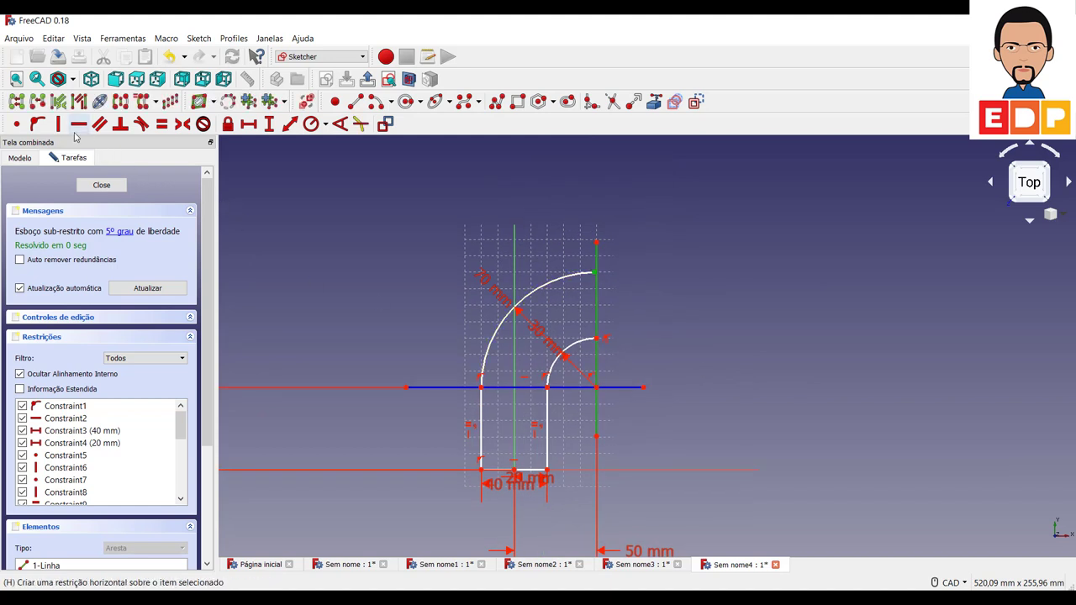
pyautogui.click(37, 127)
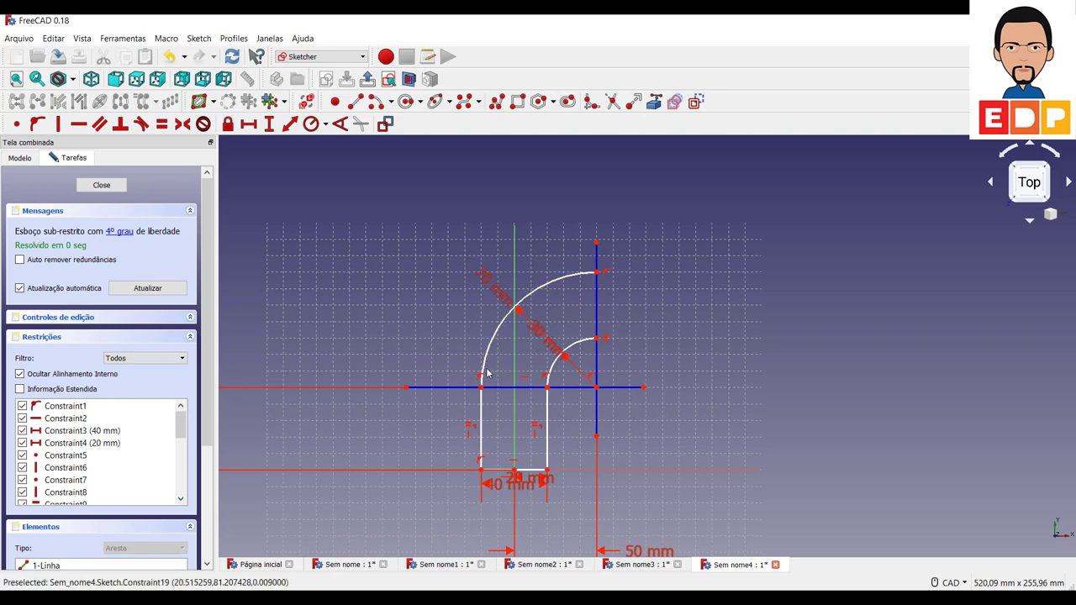
# Move the 20 mm and 40 mm dimension labels below the base line, apart from each other
pyautogui.moveTo(575, 277); pyautogui.dragTo(528, 296)
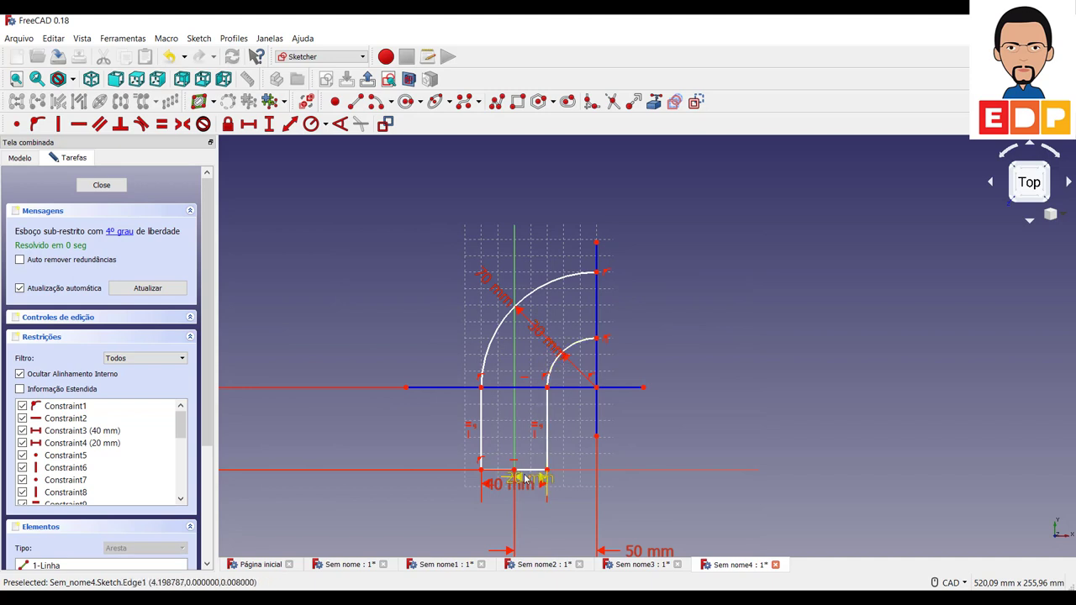
pyautogui.moveTo(524, 478); pyautogui.dragTo(772, 527)
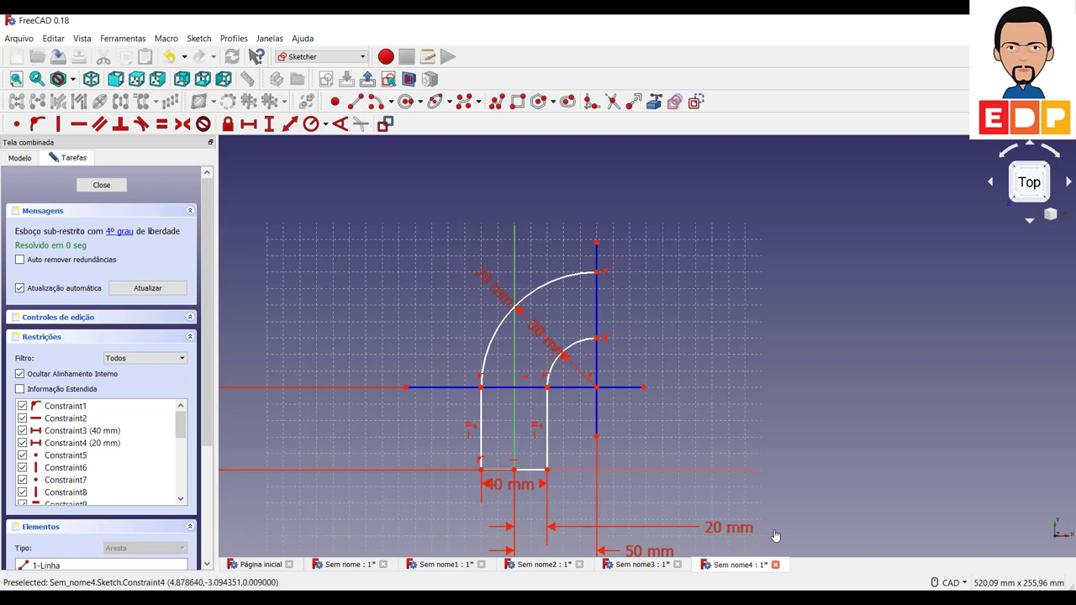
pyautogui.moveTo(511, 485); pyautogui.dragTo(385, 502)
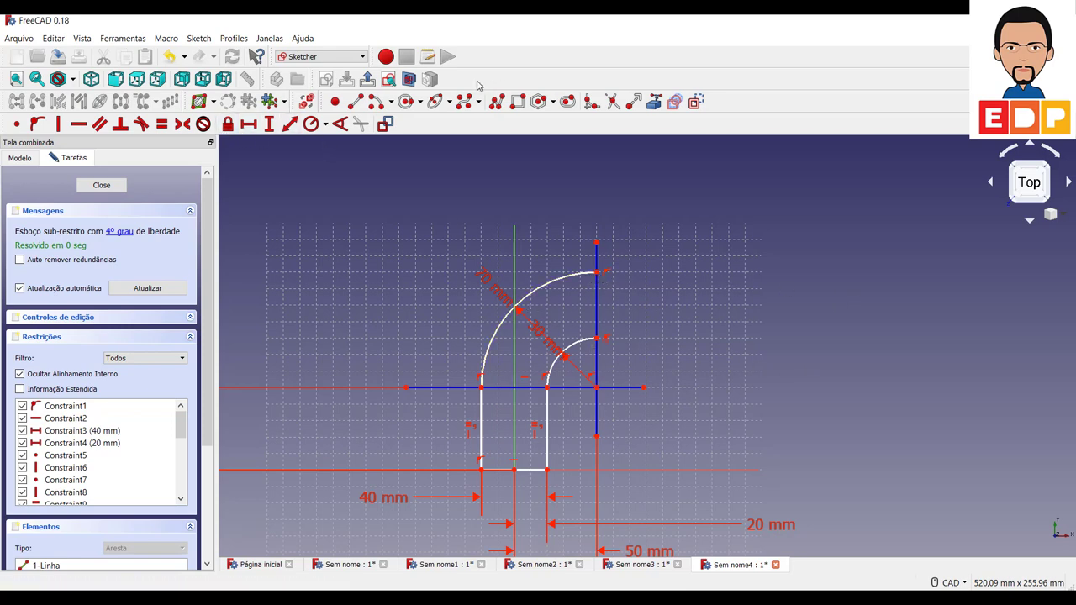
# Draw two horizontal lines extending right from the outer and inner arc ends
pyautogui.click(358, 102)
pyautogui.click(626, 272)
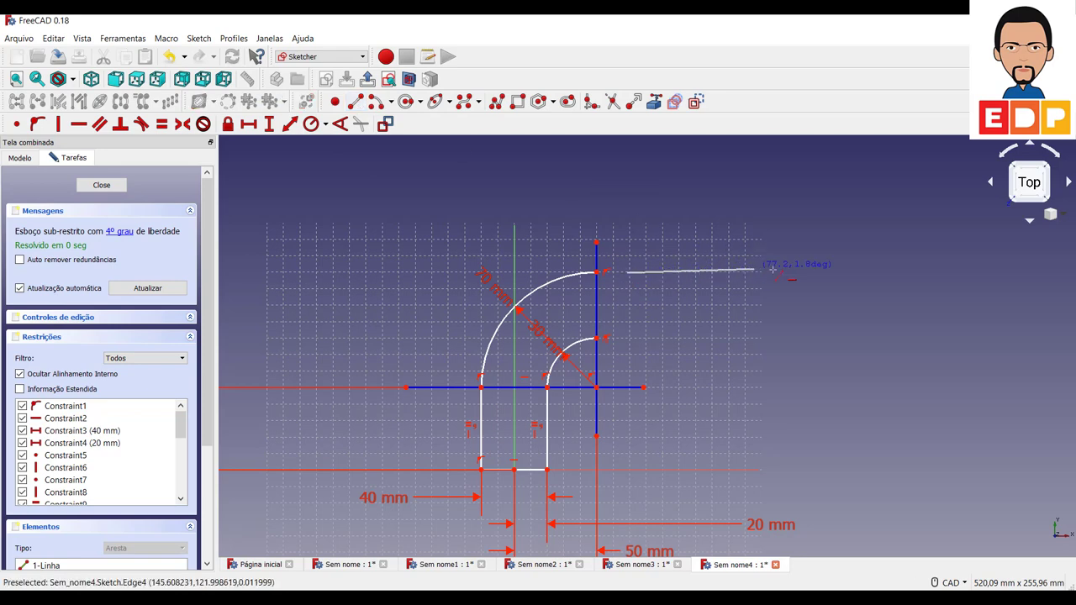
pyautogui.click(885, 272)
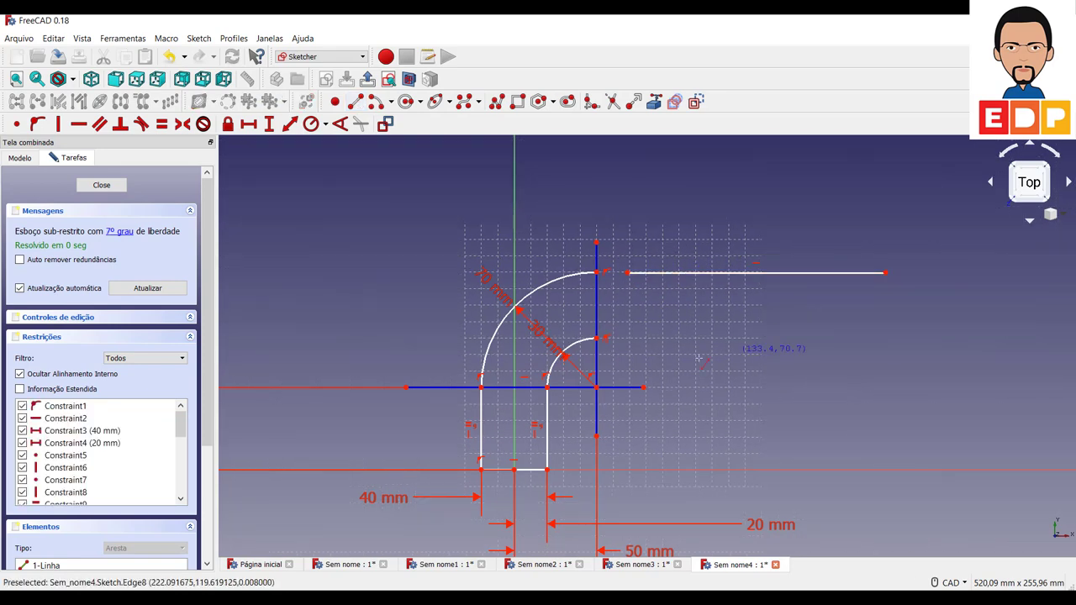
pyautogui.click(629, 340)
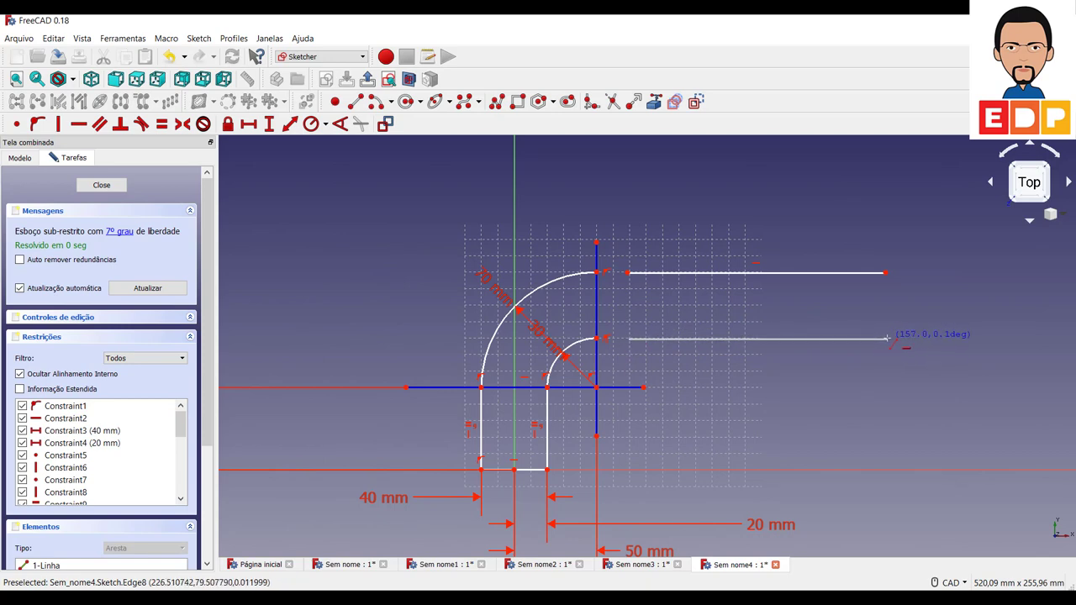
pyautogui.click(888, 340)
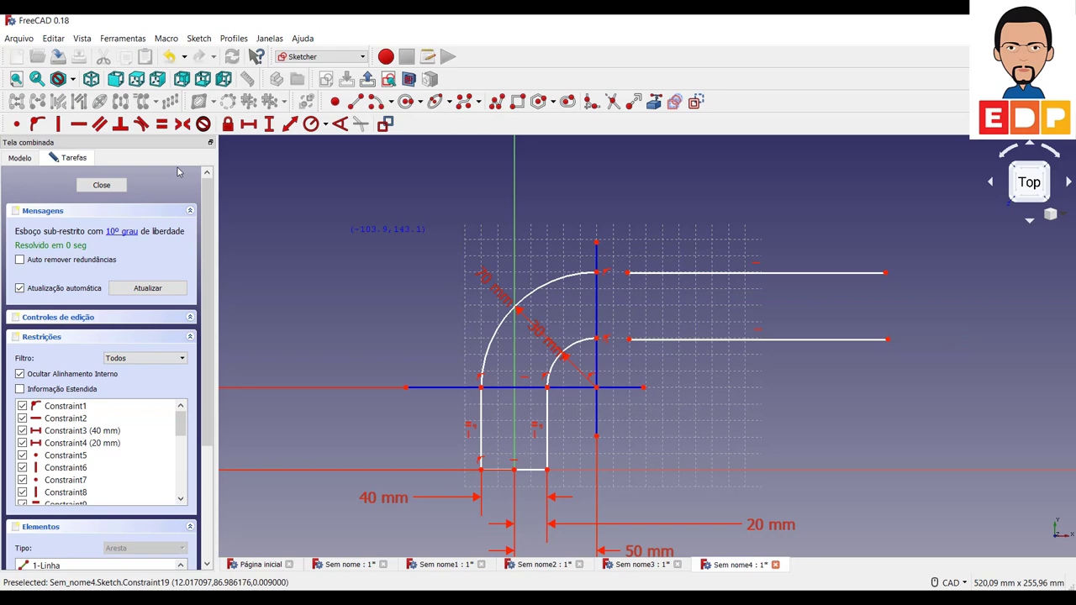
# Make the two horizontal lines equal length, then pick the upper line's start and the vertical line
pyautogui.click(761, 272)
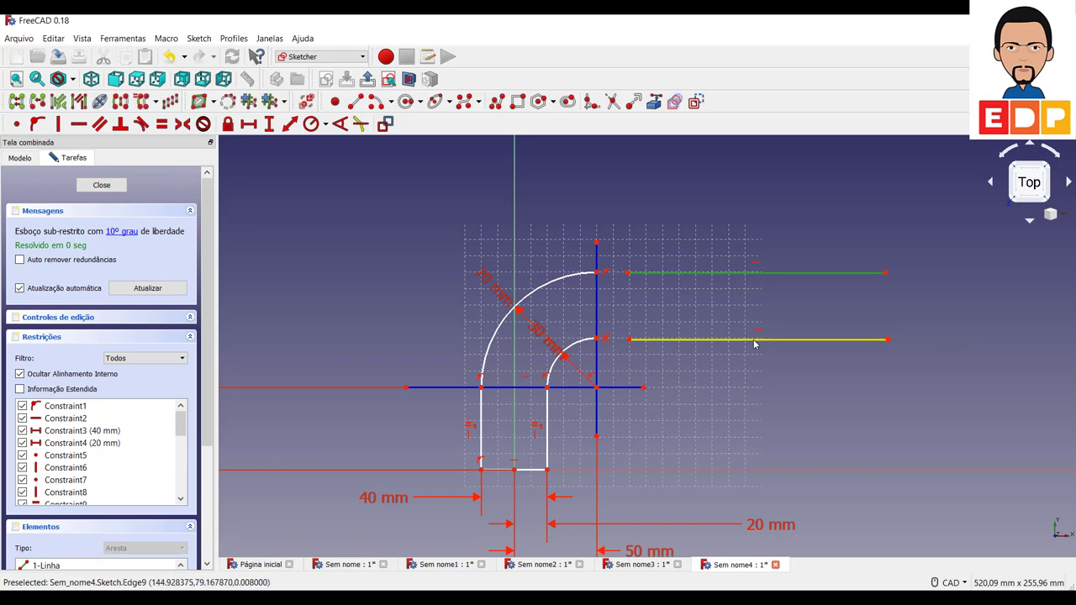
pyautogui.click(754, 340)
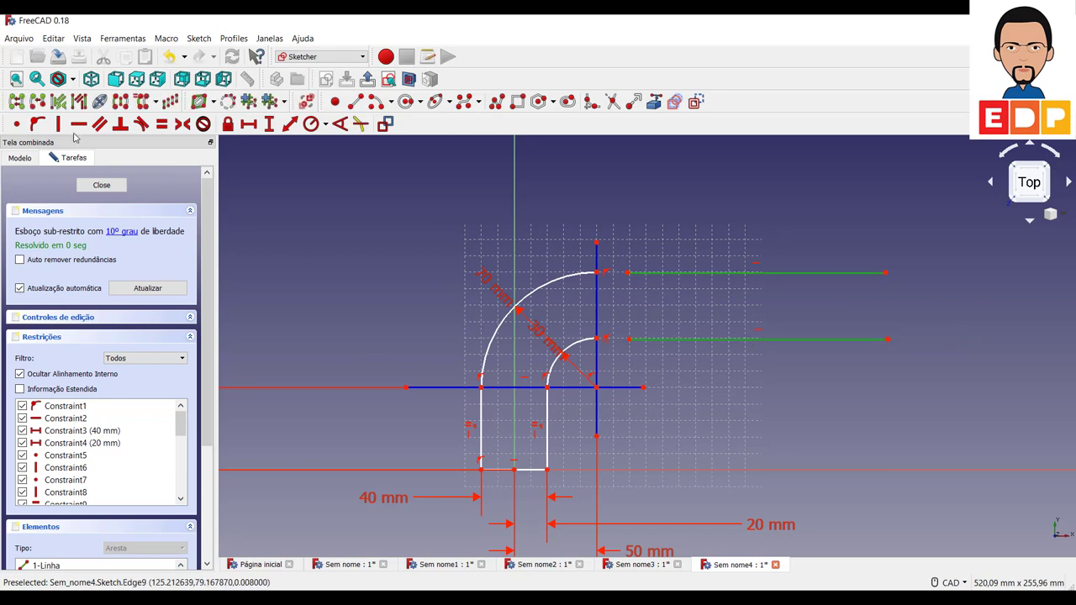
pyautogui.click(157, 128)
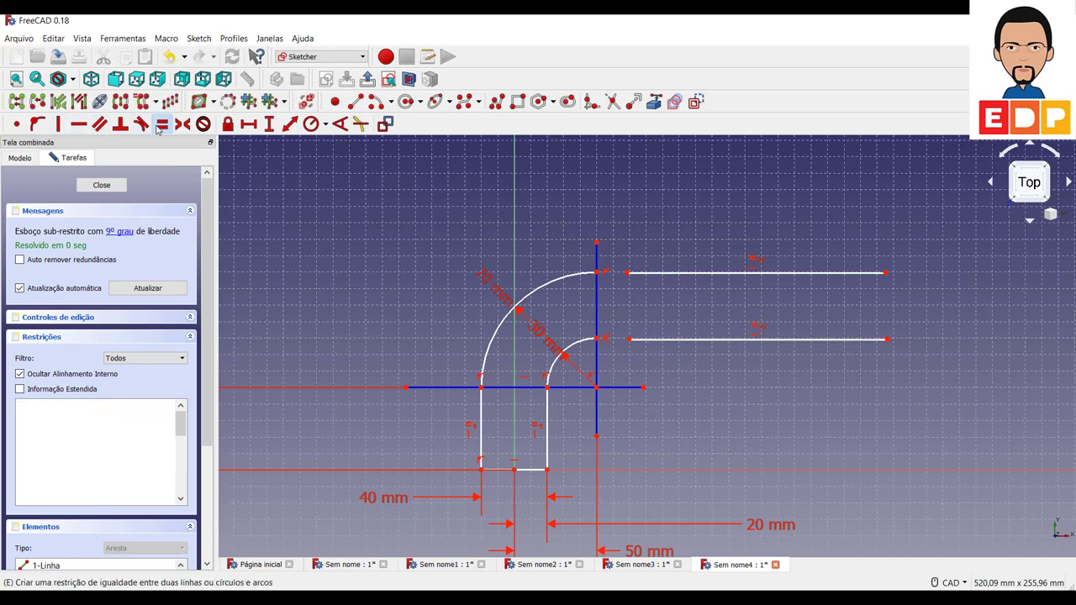
pyautogui.click(627, 272)
pyautogui.click(597, 302)
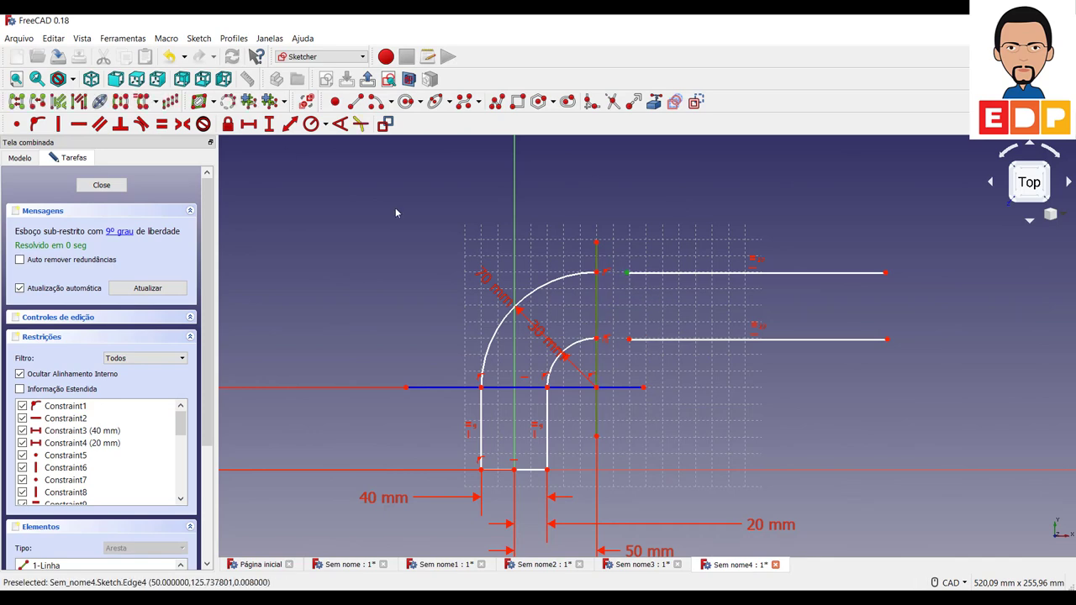
# Constrain both horizontal lines' left endpoints onto the vertical line
pyautogui.click(37, 124)
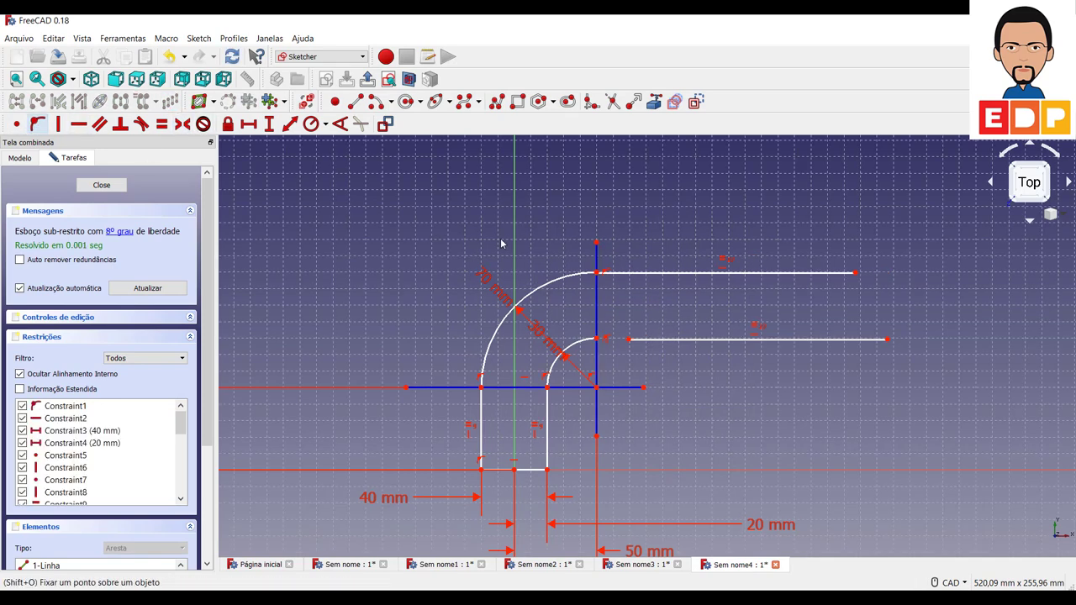
pyautogui.click(628, 341)
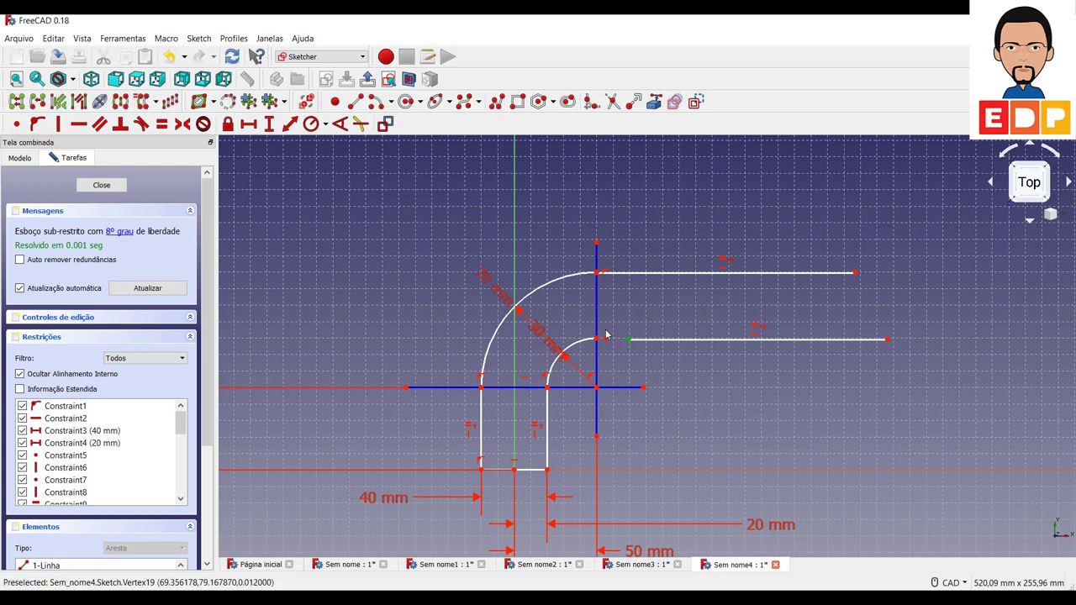
pyautogui.click(596, 328)
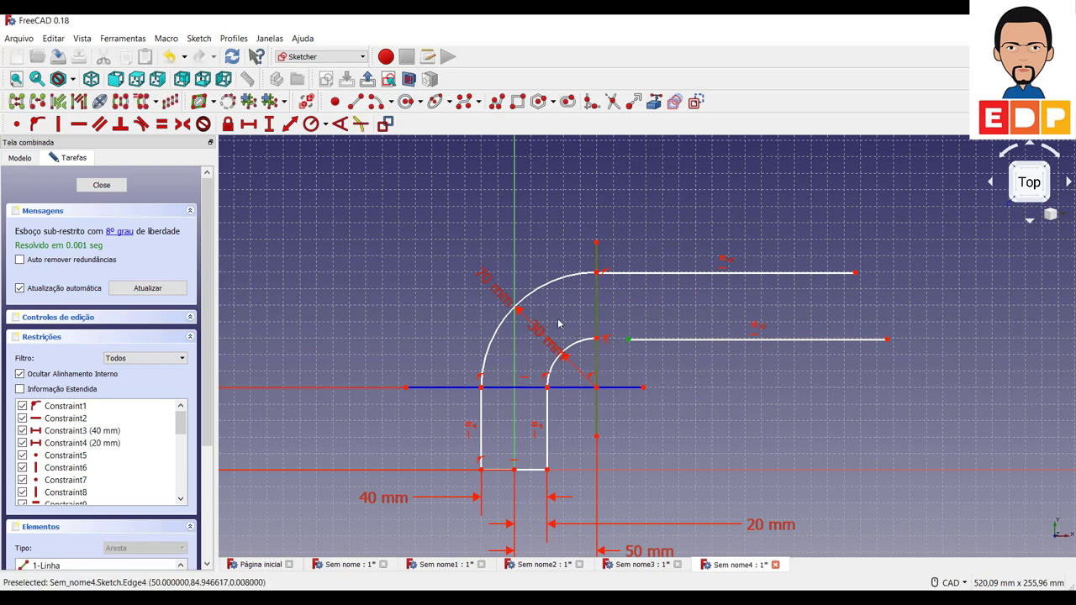
pyautogui.click(37, 124)
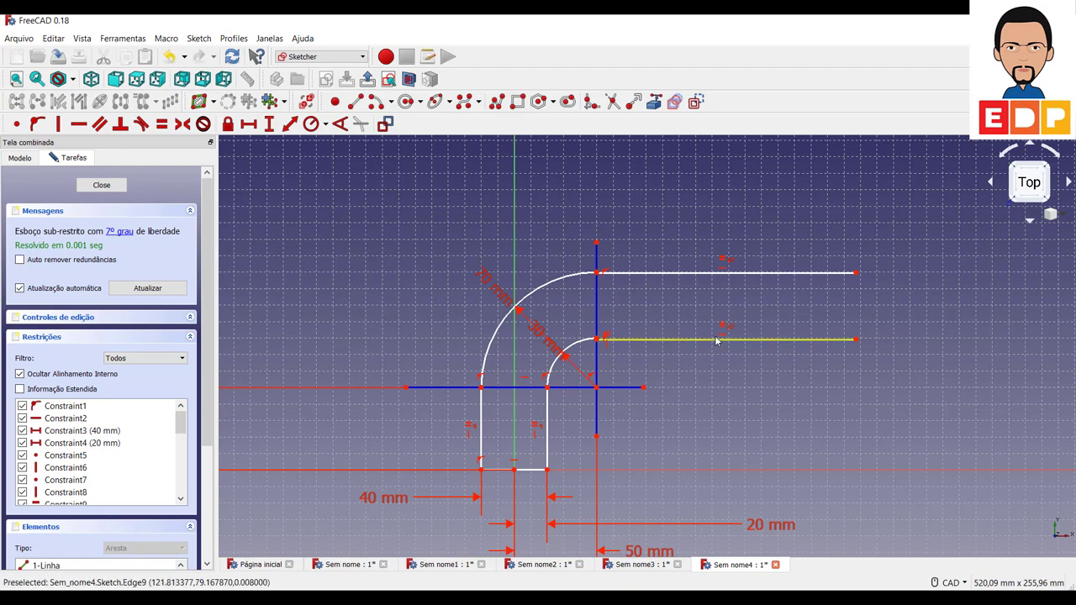
# Drag the two horizontal lines further apart, one above each arc end
pyautogui.moveTo(719, 340); pyautogui.dragTo(722, 365)
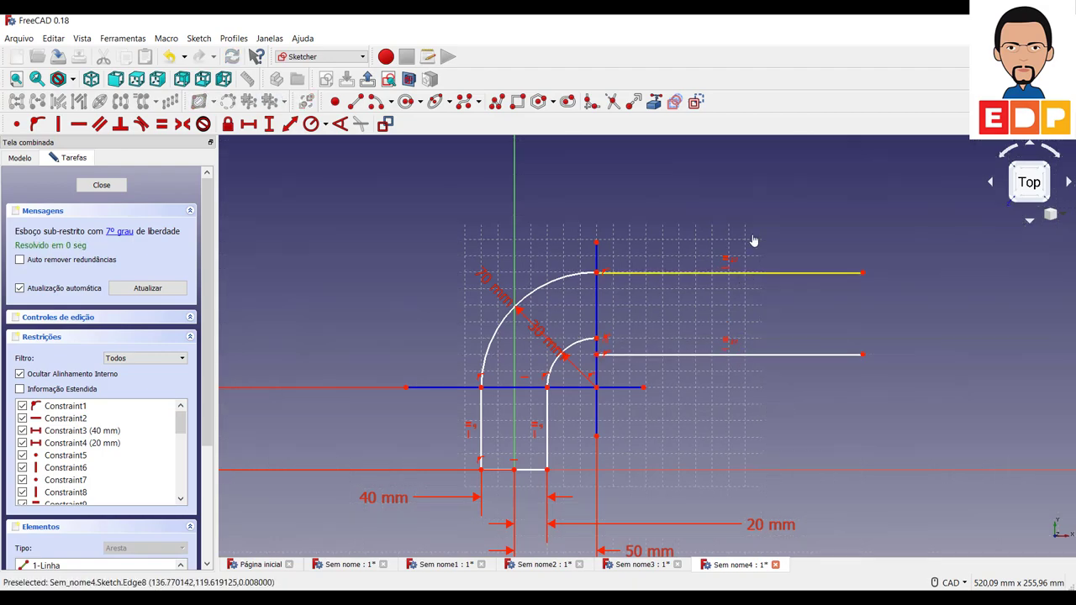
pyautogui.moveTo(740, 279); pyautogui.dragTo(745, 264)
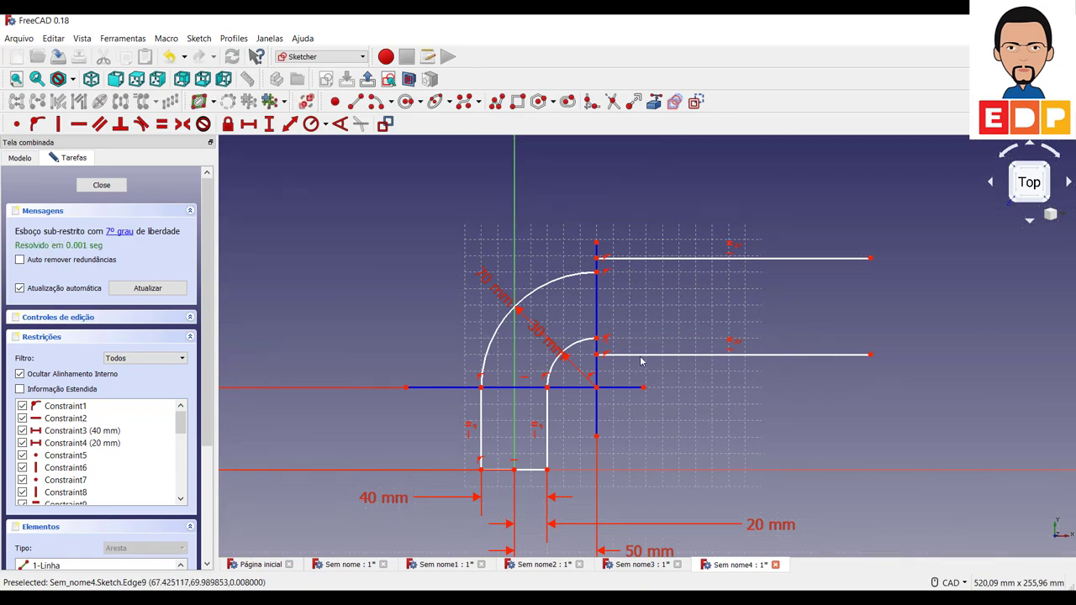
pyautogui.moveTo(644, 355); pyautogui.dragTo(644, 350)
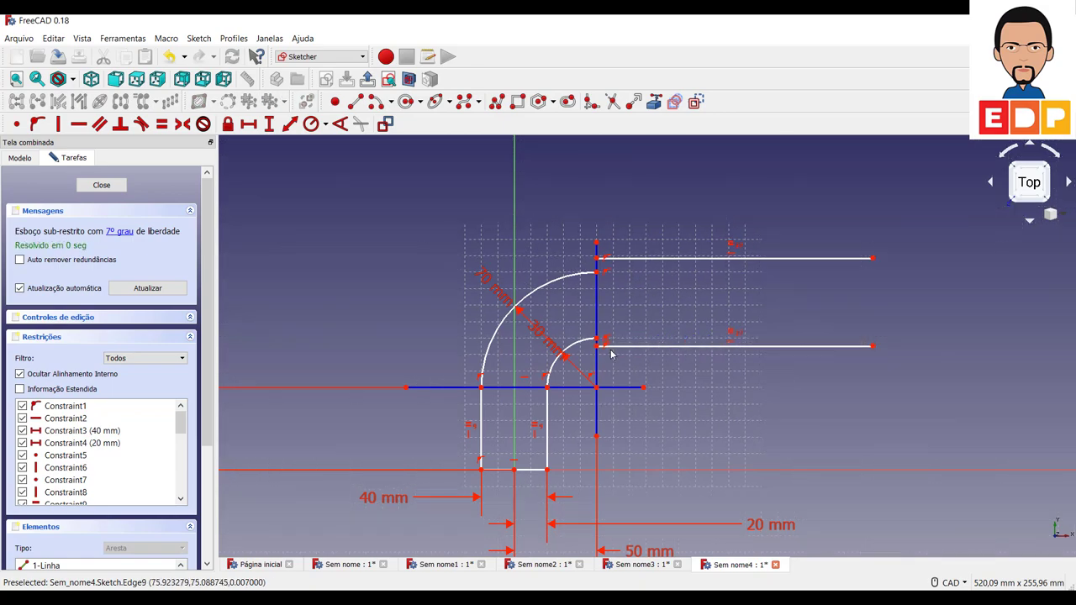
pyautogui.click(598, 349)
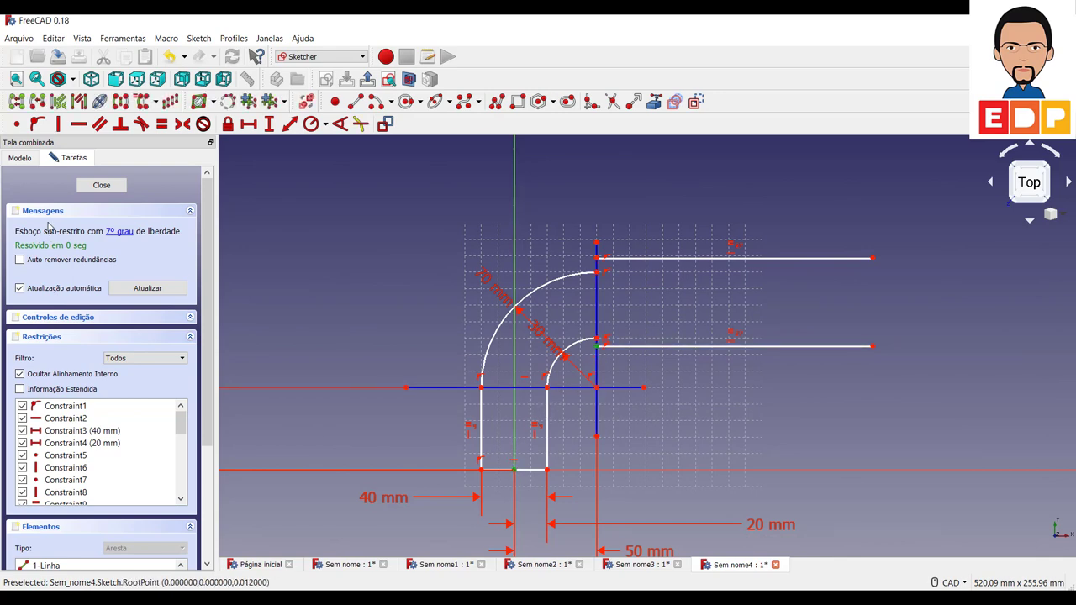
# Constrain the lower line's endpoint to an 80 mm vertical distance
pyautogui.click(269, 124)
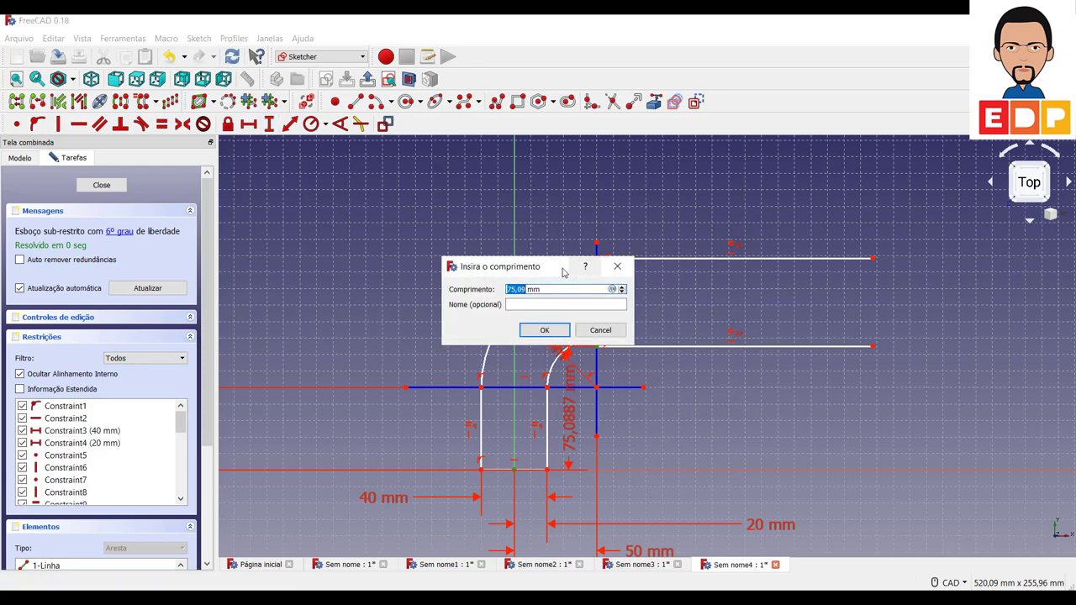
pyautogui.moveTo(562, 268); pyautogui.dragTo(457, 183)
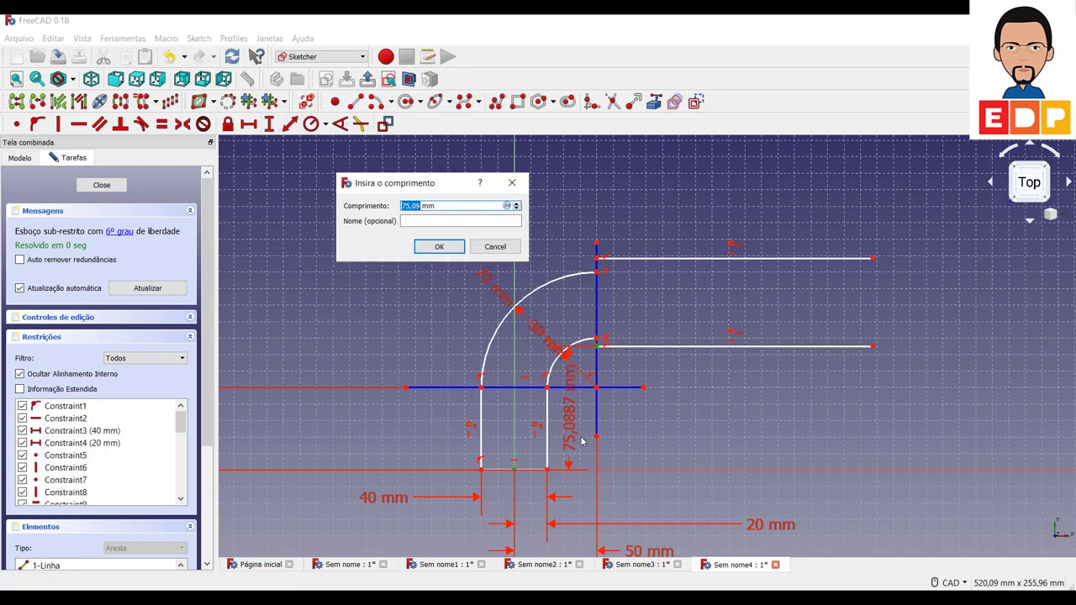
pyautogui.write('8')
pyautogui.press('Return')
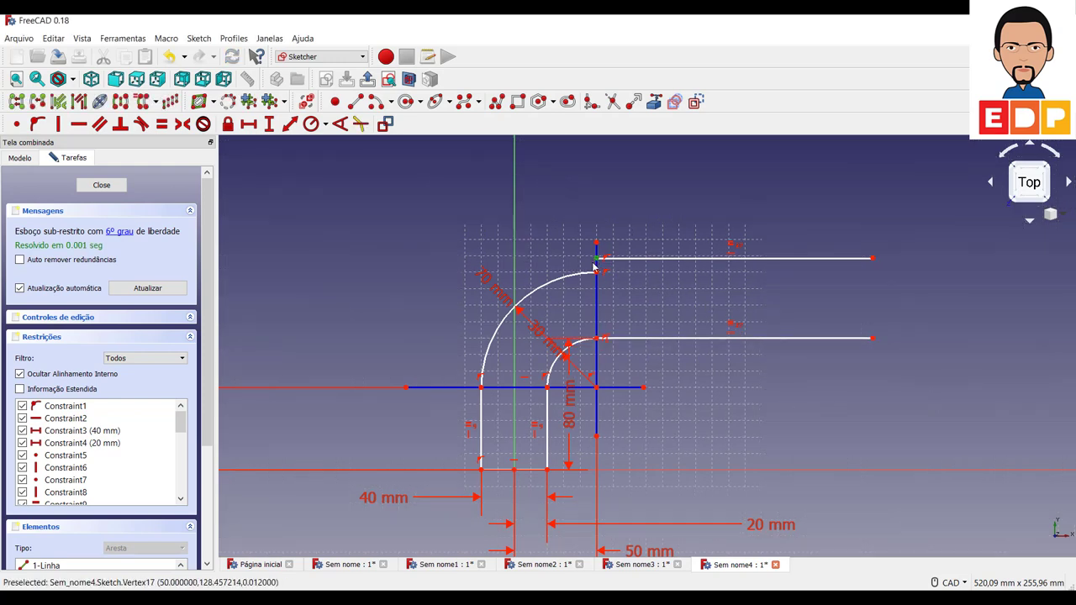
# Try a 130 mm vertical height for the upper endpoint, then undo it
pyautogui.click(513, 469)
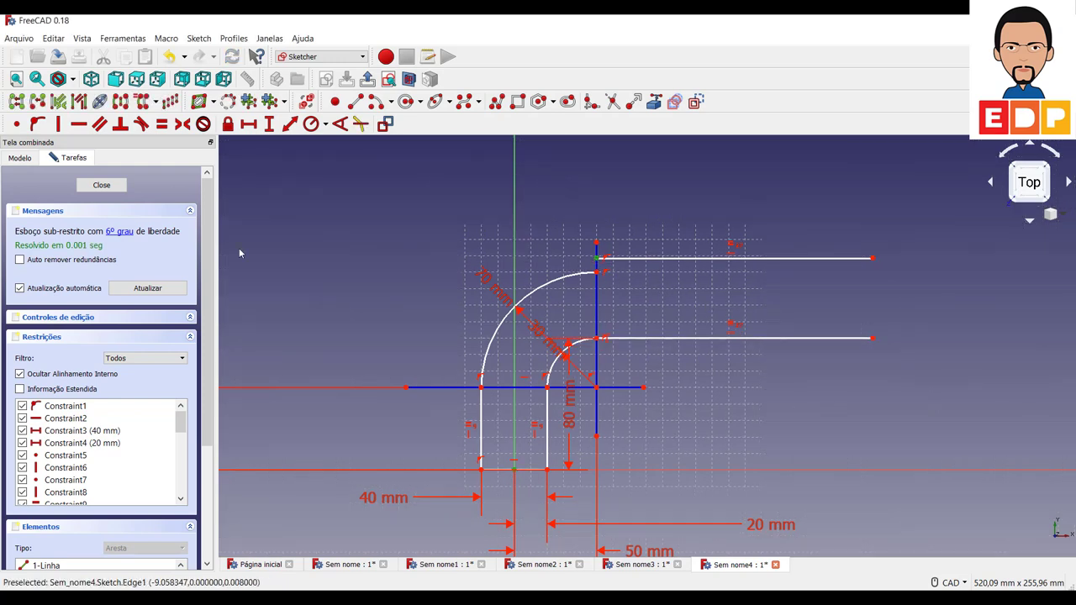
pyautogui.click(269, 123)
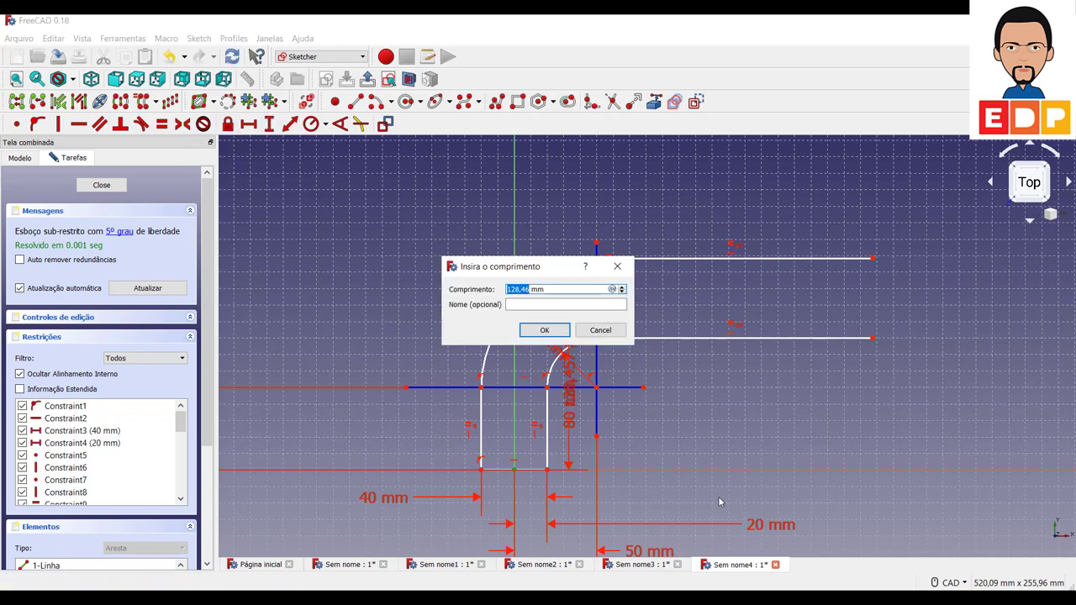
pyautogui.write('130')
pyautogui.press('Return')
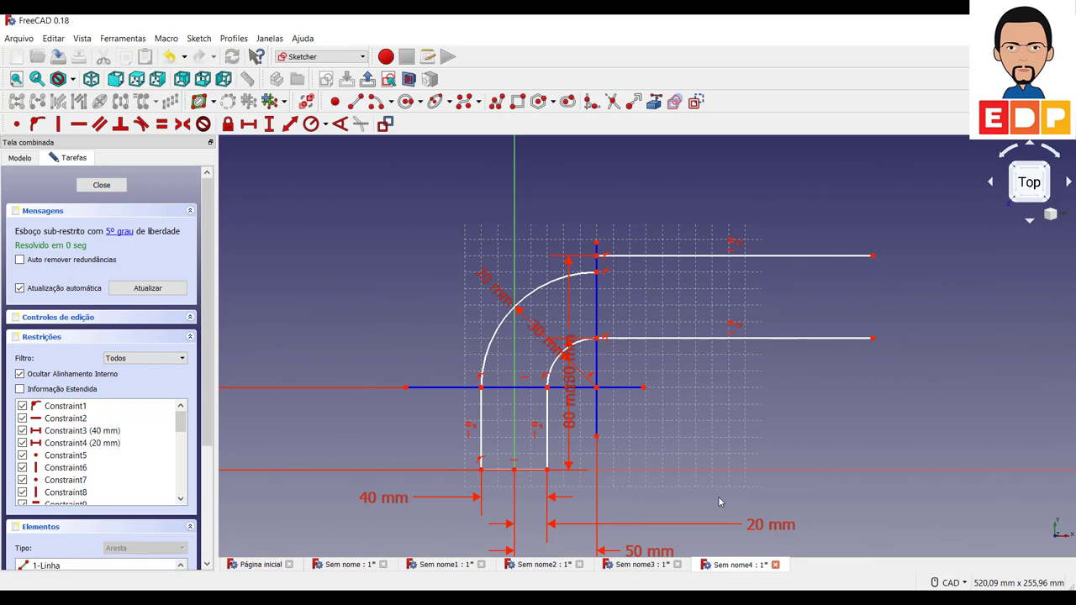
pyautogui.hotkey('ctrl', 'z')
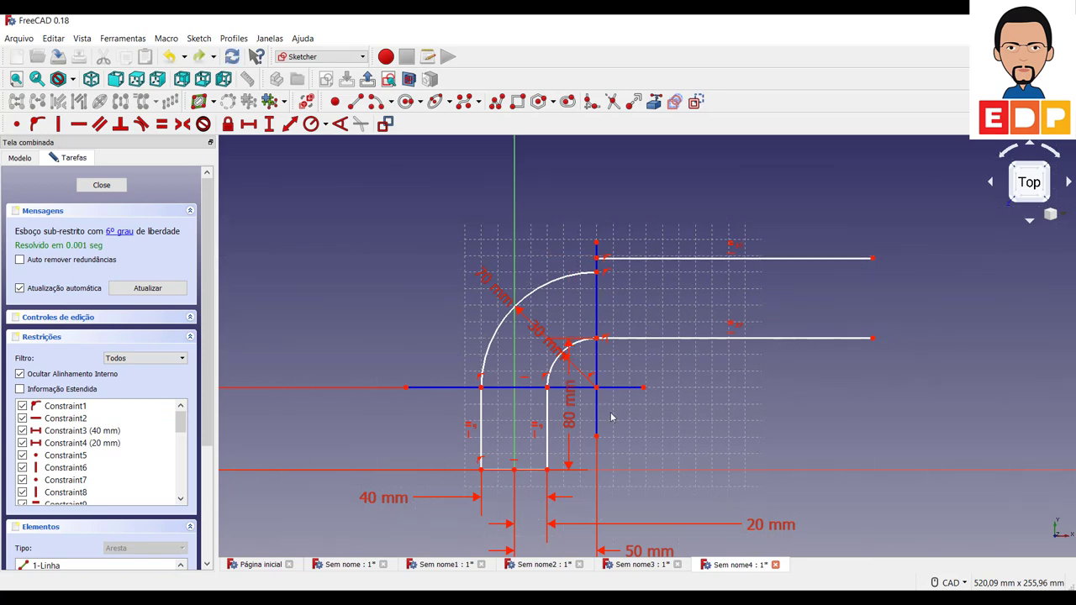
# Set the upper line's start 120 mm above the bottom edge's midpoint
pyautogui.moveTo(640, 260); pyautogui.dragTo(641, 287)
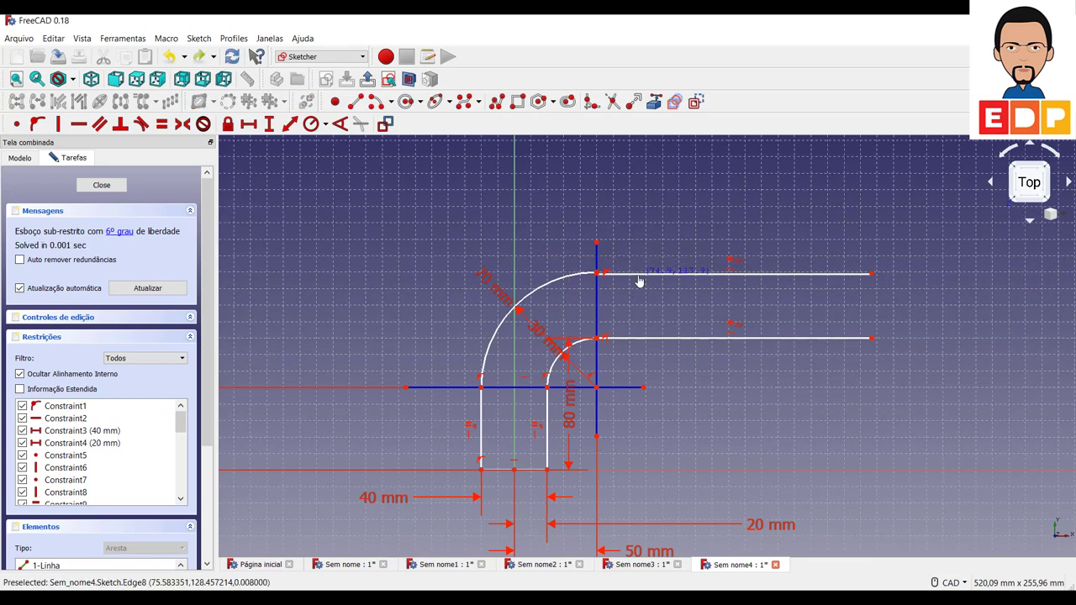
pyautogui.click(596, 279)
pyautogui.click(514, 468)
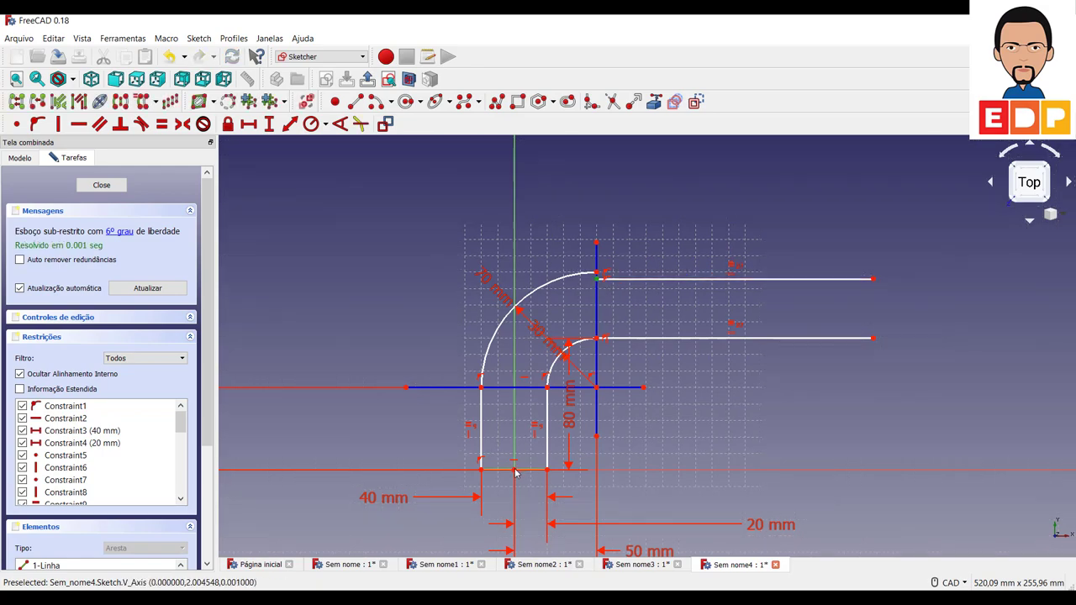
pyautogui.click(269, 124)
pyautogui.write('120')
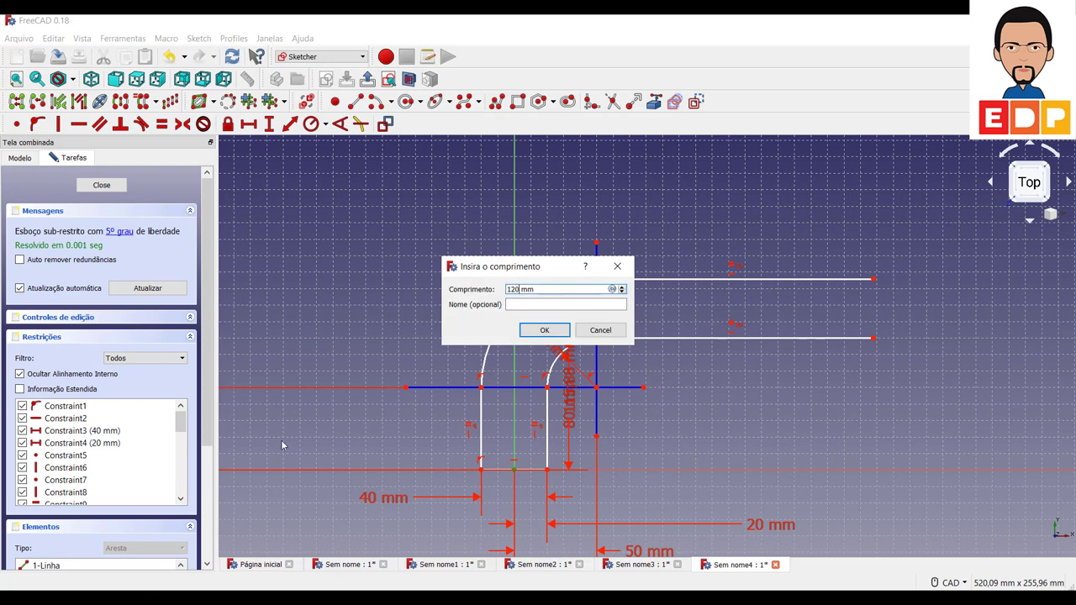
pyautogui.press('Return')
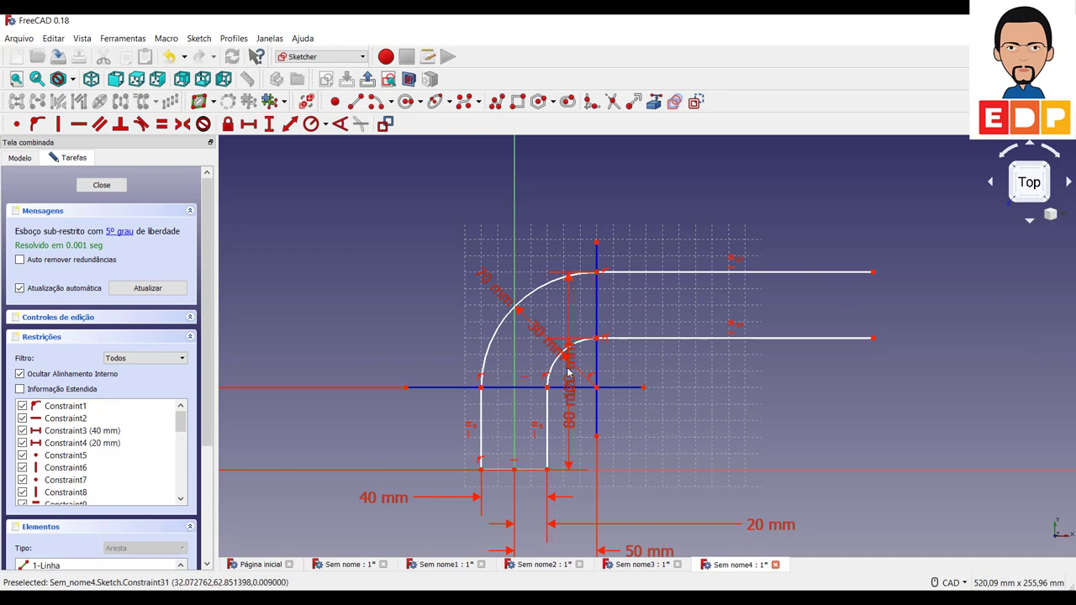
# Move the 80 mm label right of the bar and the 120 mm label up-left
pyautogui.moveTo(566, 368); pyautogui.dragTo(647, 410)
pyautogui.moveTo(580, 404); pyautogui.dragTo(821, 399)
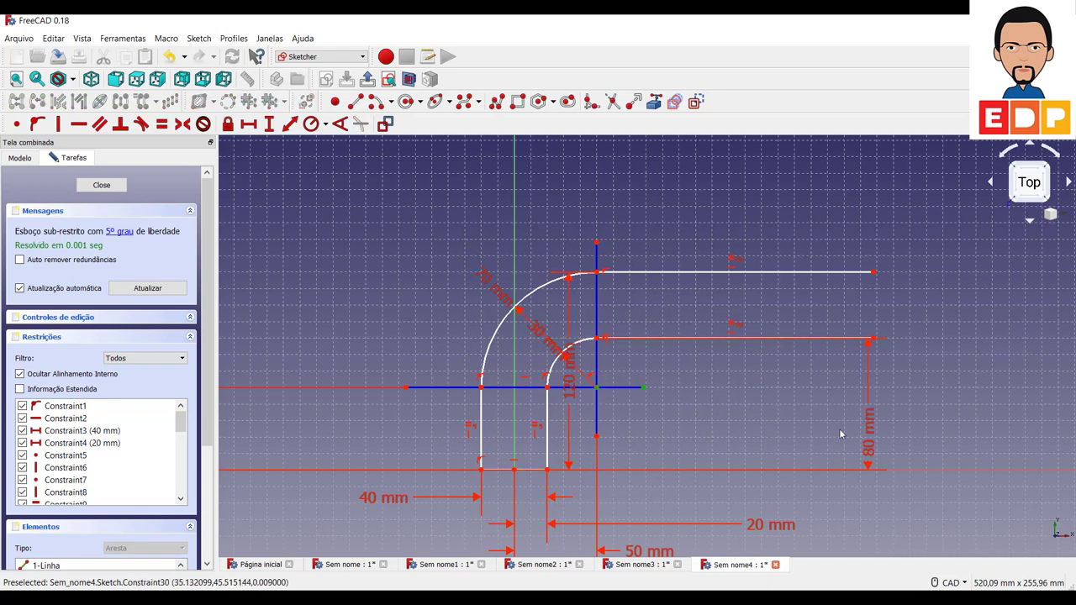
pyautogui.moveTo(569, 379); pyautogui.dragTo(387, 198)
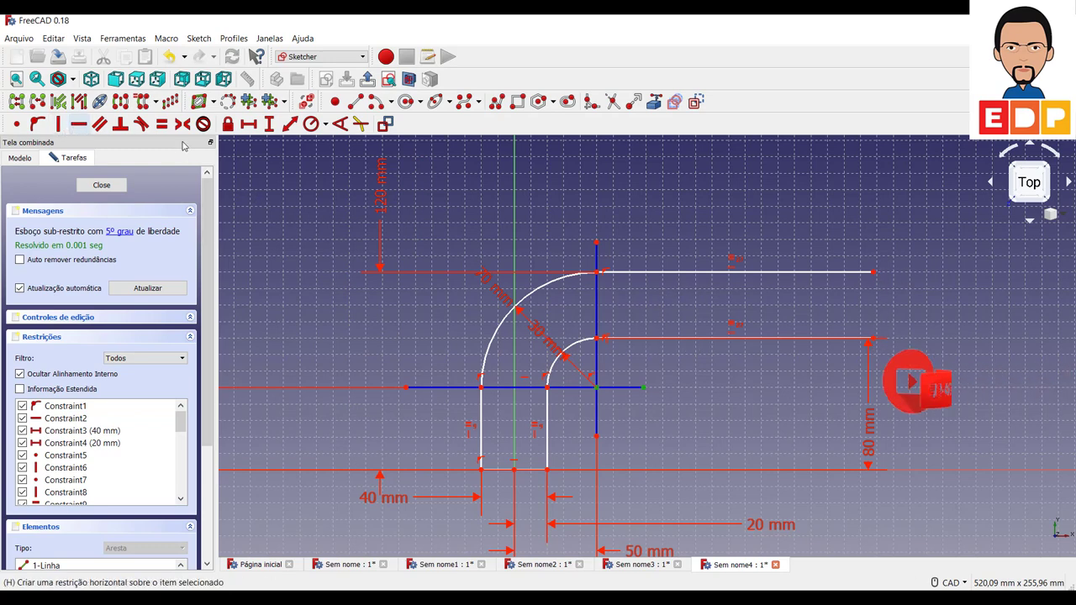
# Close the bar's right end with a vertical line and delete the redundant Constraint34
pyautogui.click(99, 124)
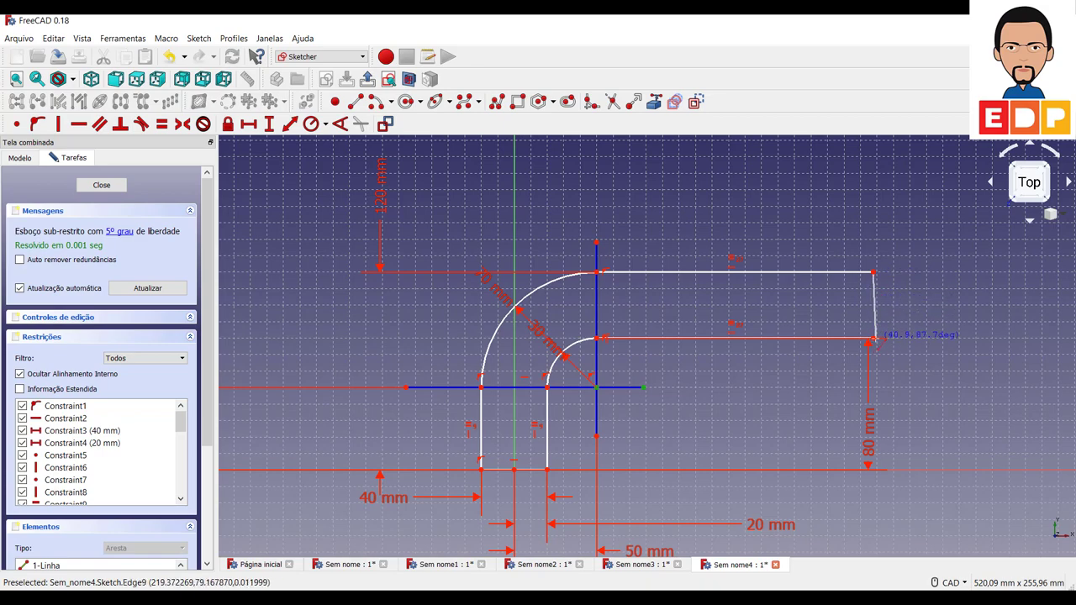
pyautogui.click(871, 343)
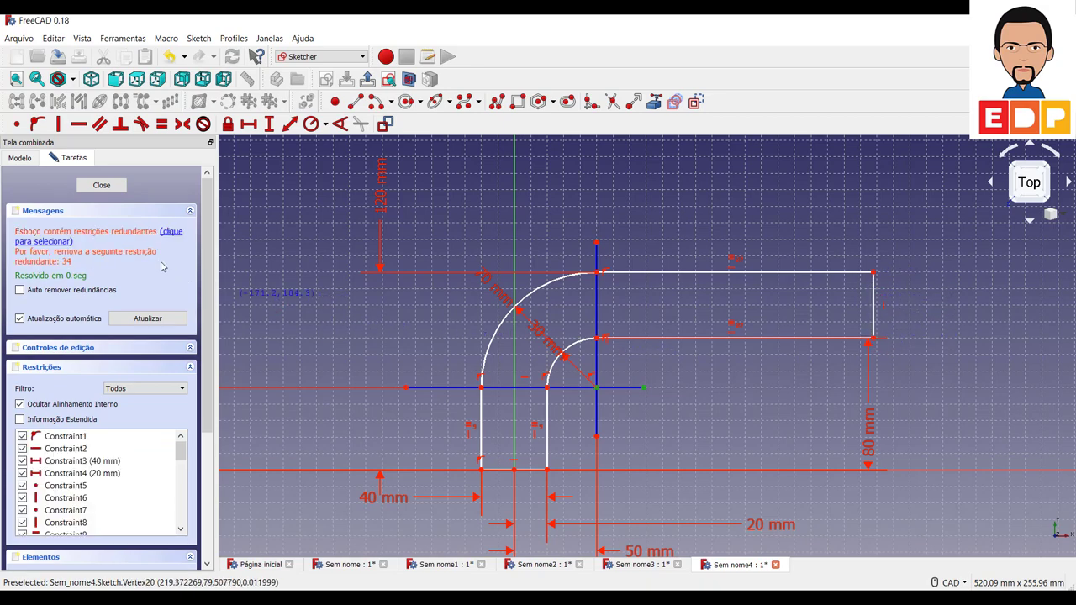
pyautogui.scroll(-3, 151, 264)
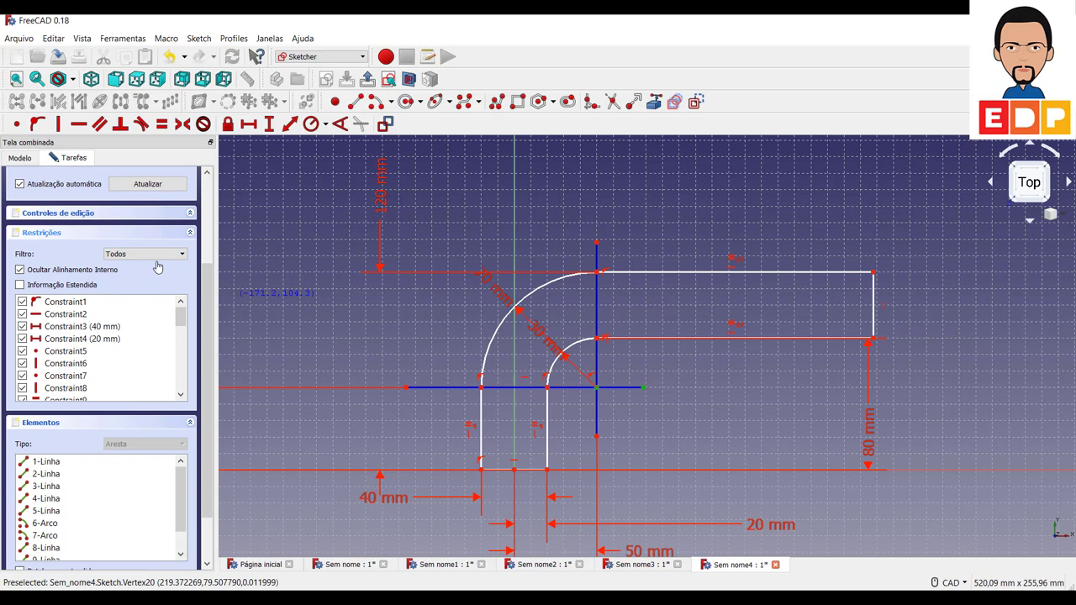
pyautogui.scroll(-1, 156, 267)
pyautogui.scroll(-3, 147, 337)
pyautogui.scroll(-4, 126, 336)
pyautogui.scroll(-2, 115, 332)
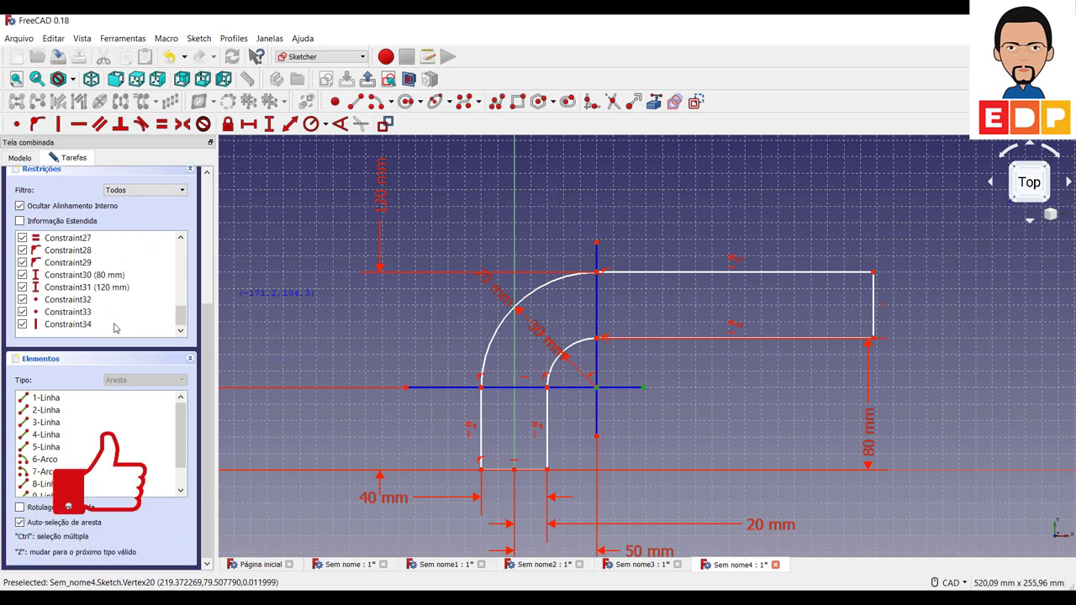
pyautogui.click(80, 328)
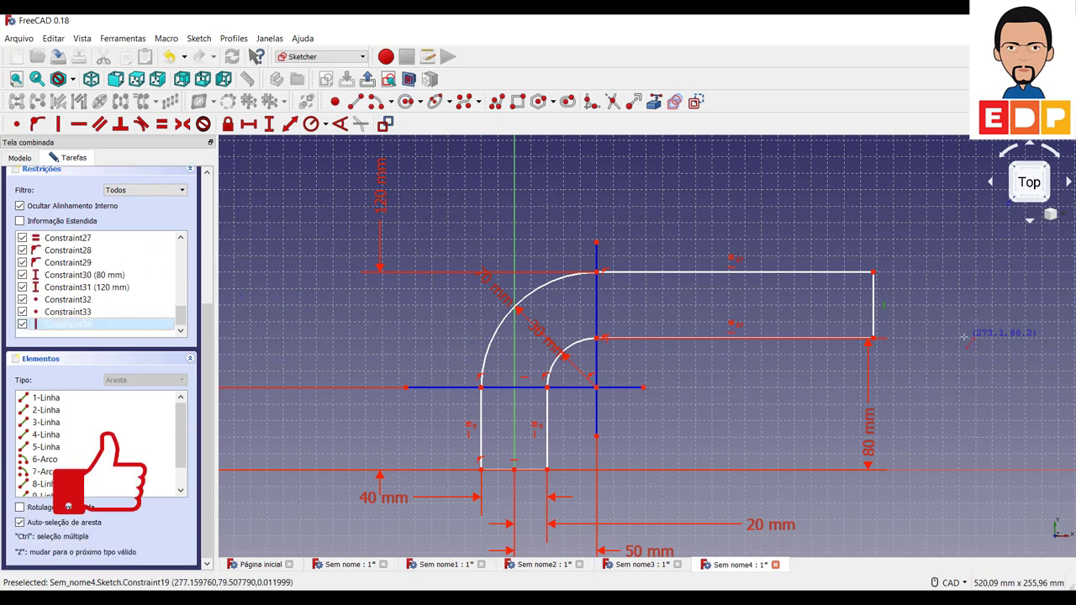
pyautogui.press('Delete')
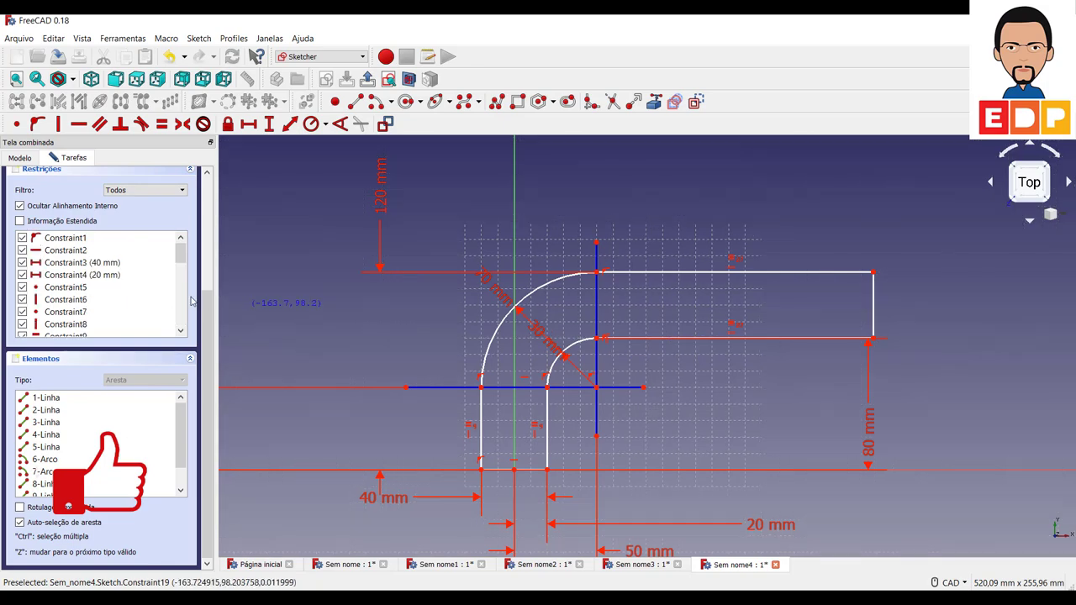
pyautogui.scroll(3, 124, 267)
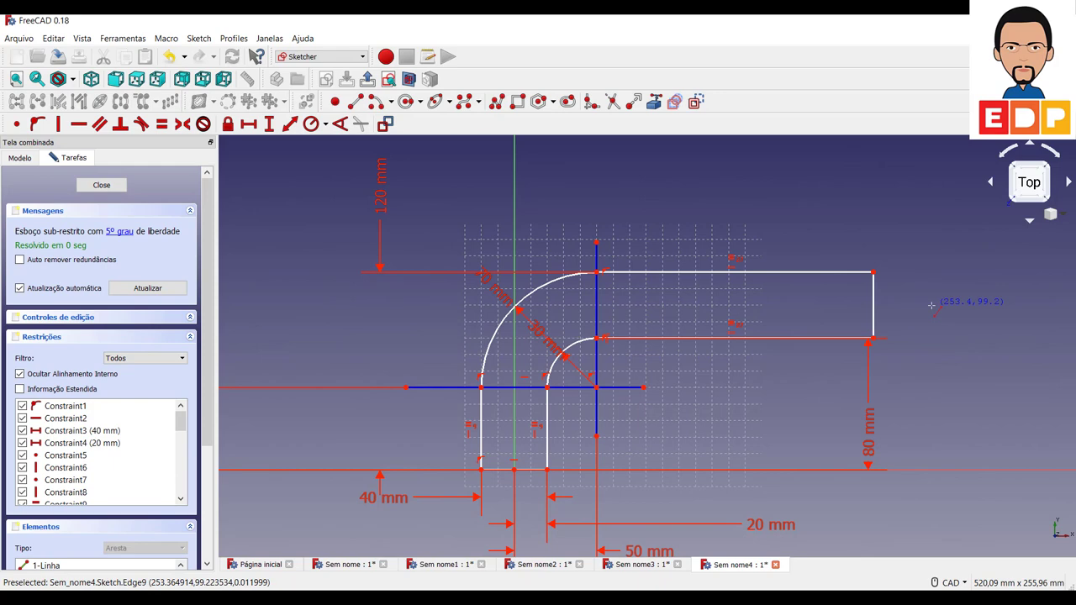
# Reopen the sketch and give the bar's top edge a 170 mm horizontal length
pyautogui.press('Escape')
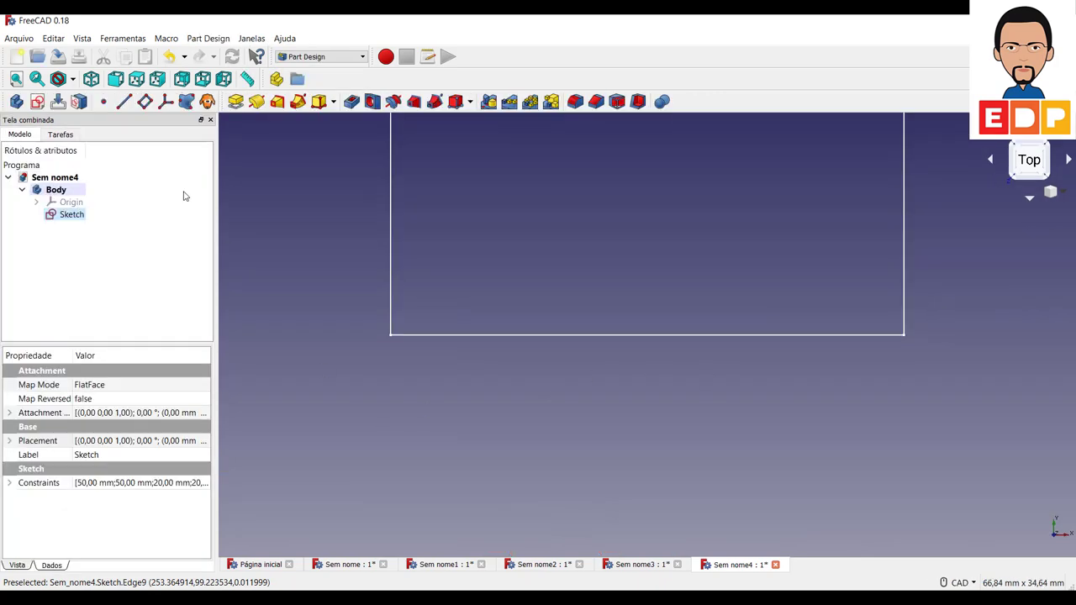
pyautogui.doubleClick(71, 215)
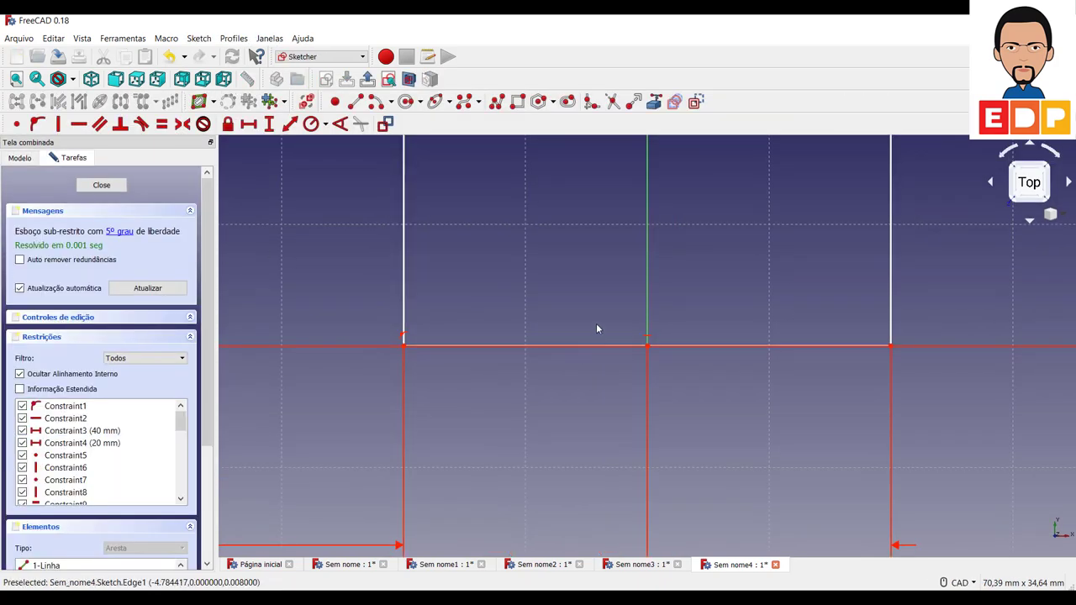
pyautogui.scroll(-5, 631, 320)
pyautogui.moveTo(794, 277); pyautogui.dragTo(695, 391, button='middle')
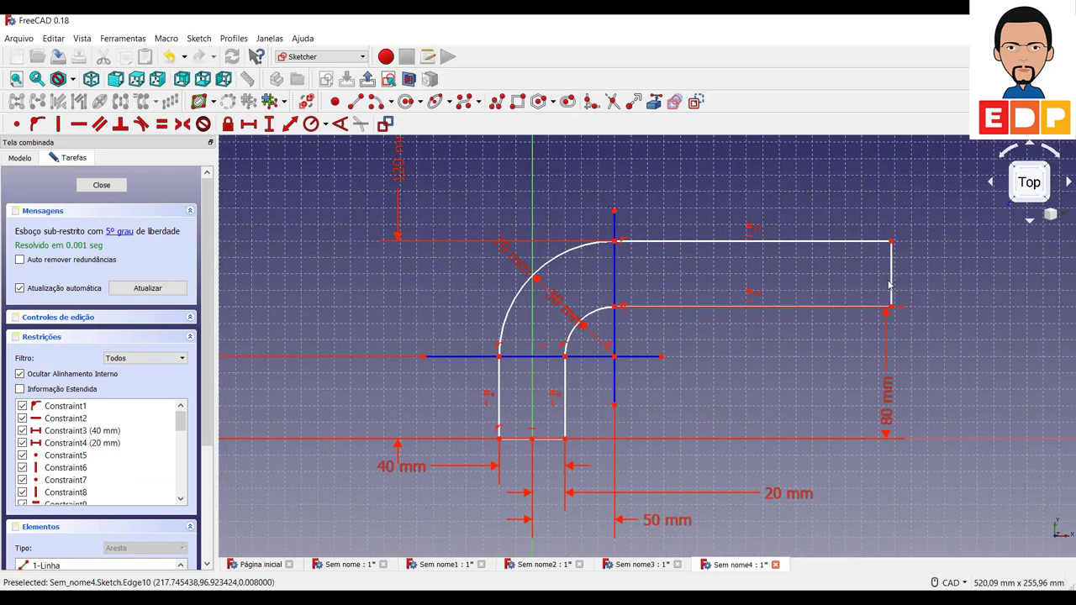
pyautogui.click(847, 248)
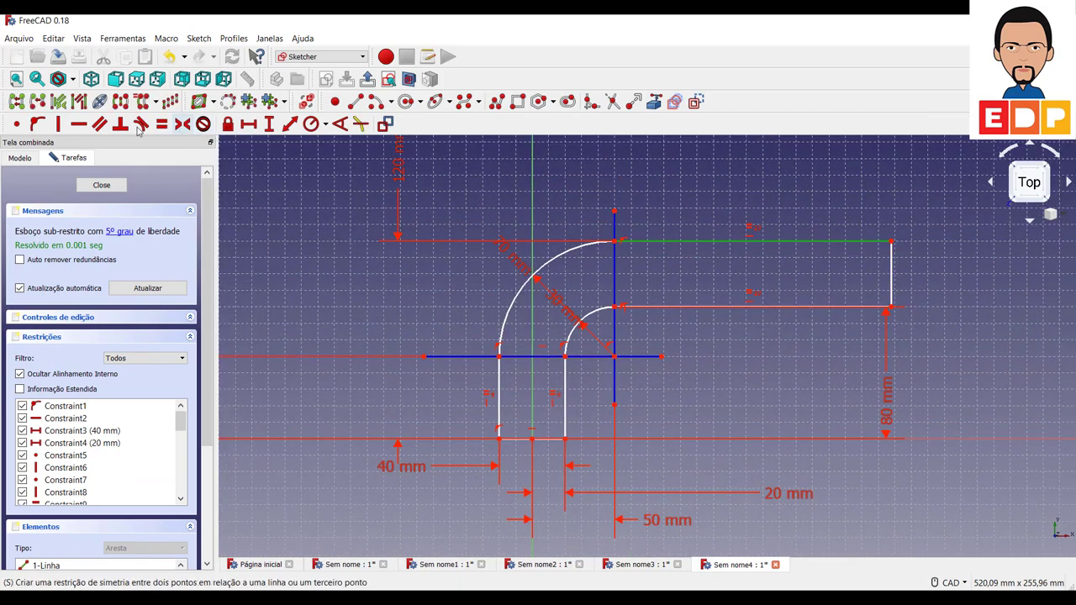
pyautogui.click(256, 125)
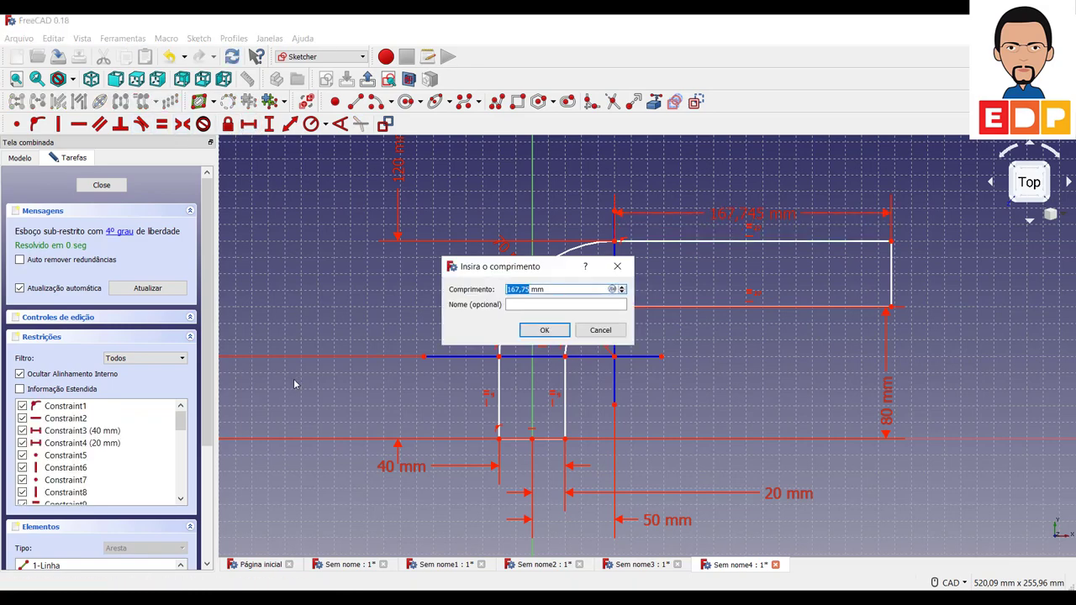
pyautogui.write('1')
pyautogui.press('Return')
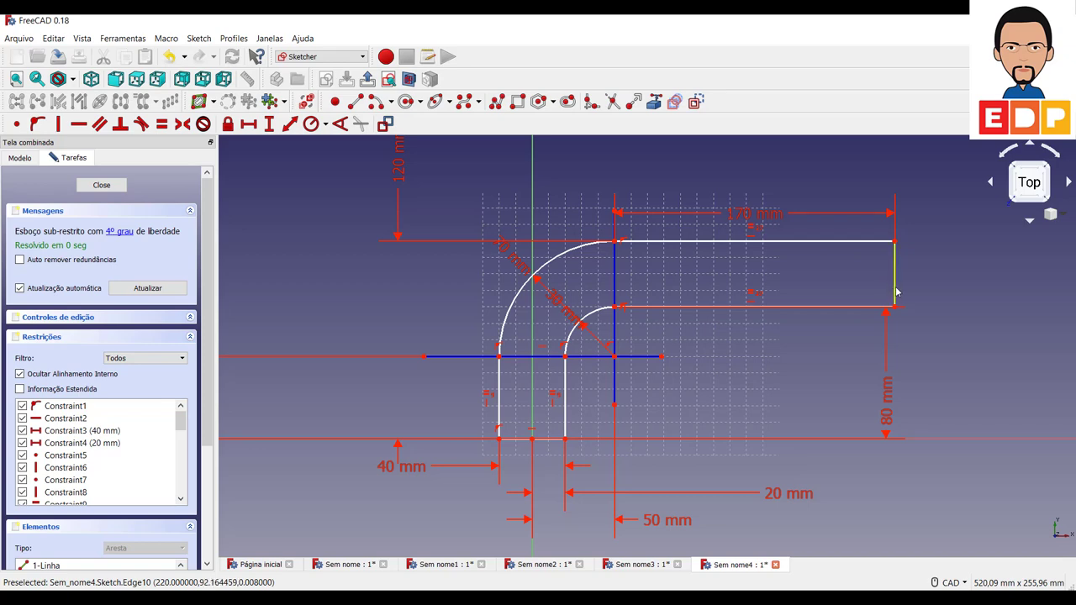
# Check unconstrained geometry, cancelling a redundant 40 mm vertical dimension on the right end
pyautogui.click(115, 233)
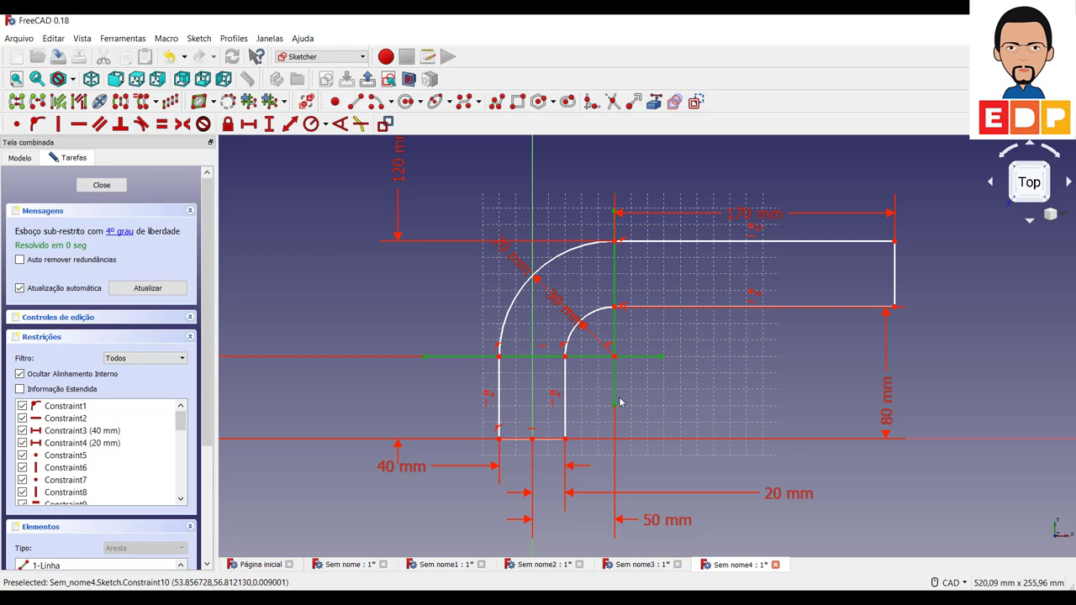
pyautogui.click(772, 395)
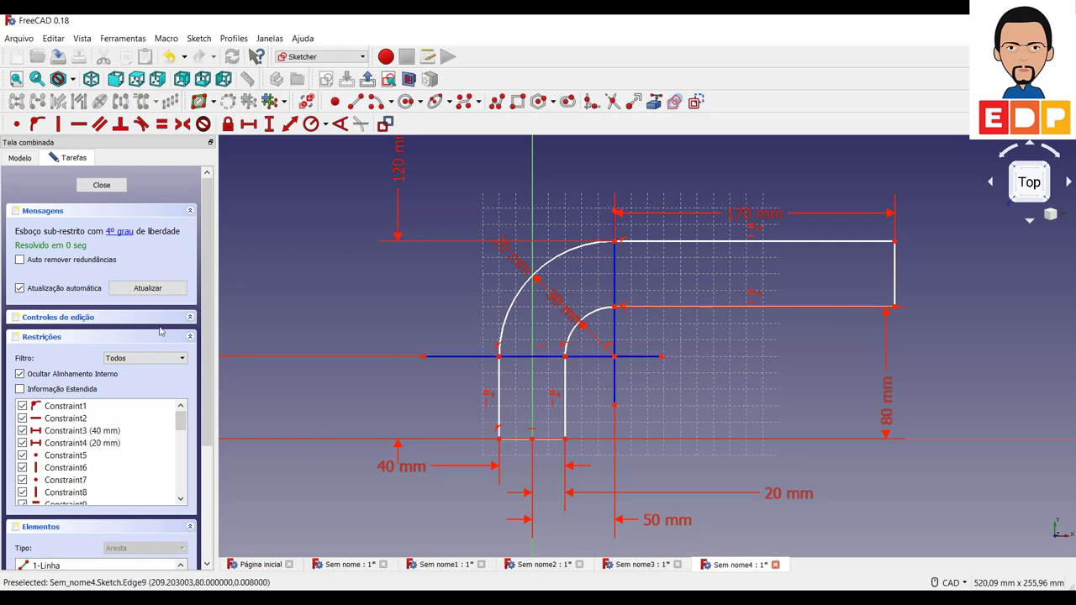
pyautogui.click(894, 288)
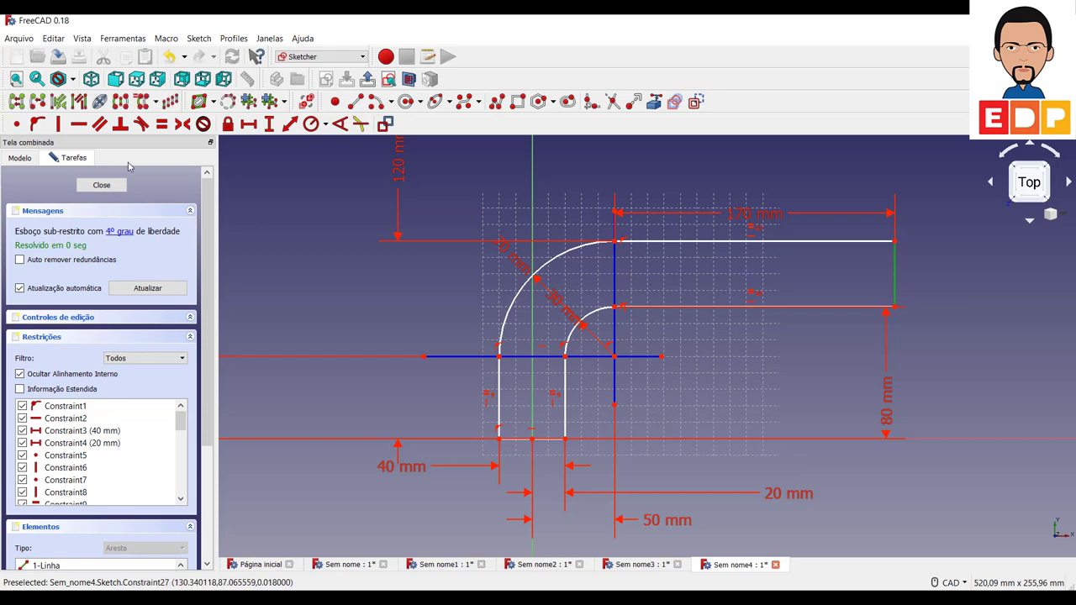
pyautogui.click(269, 126)
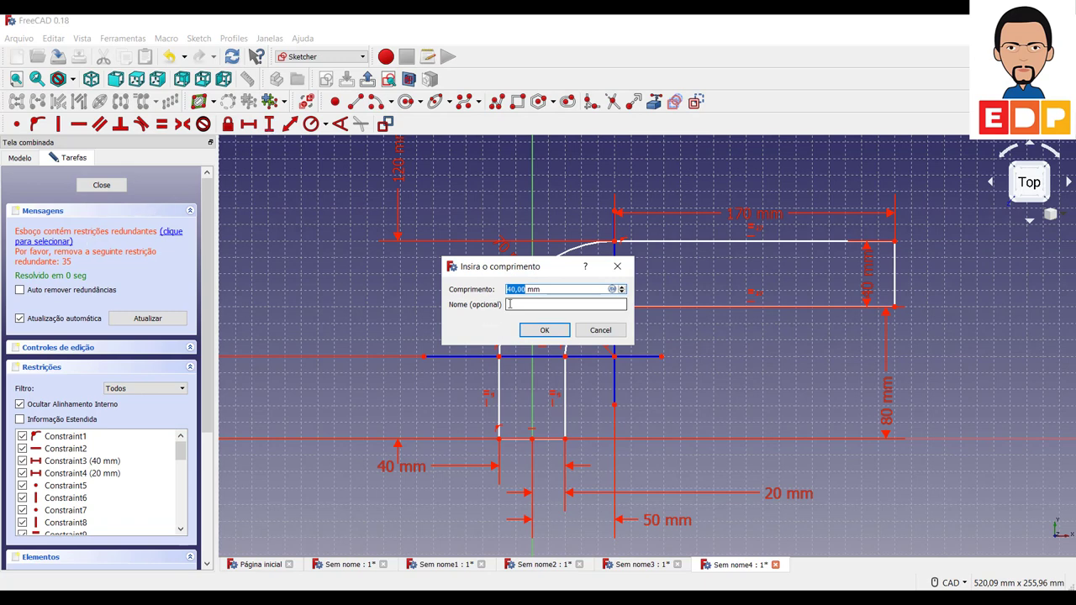
pyautogui.click(600, 330)
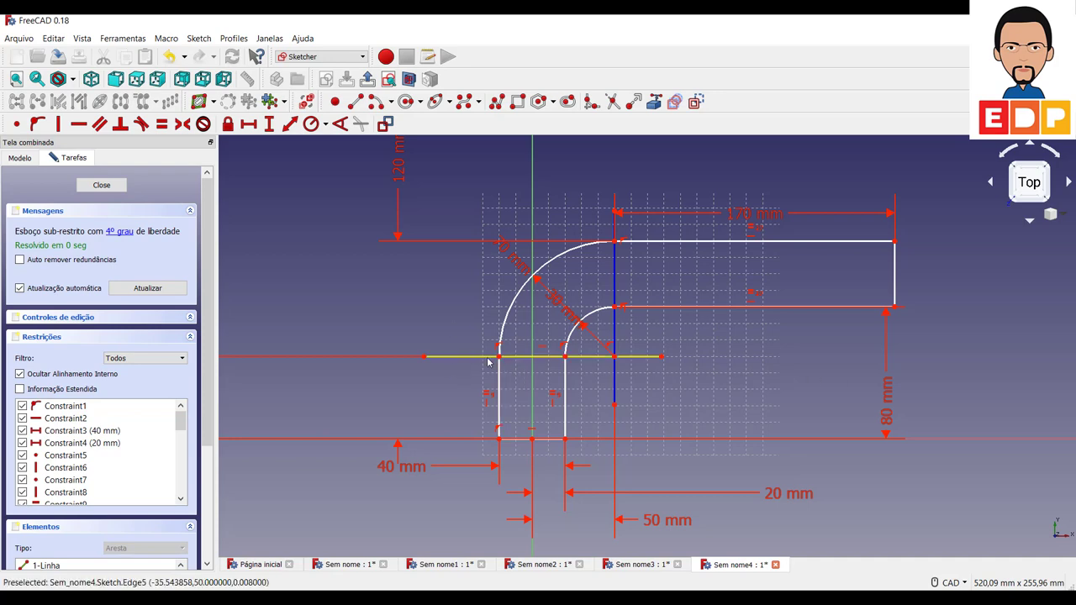
pyautogui.click(120, 232)
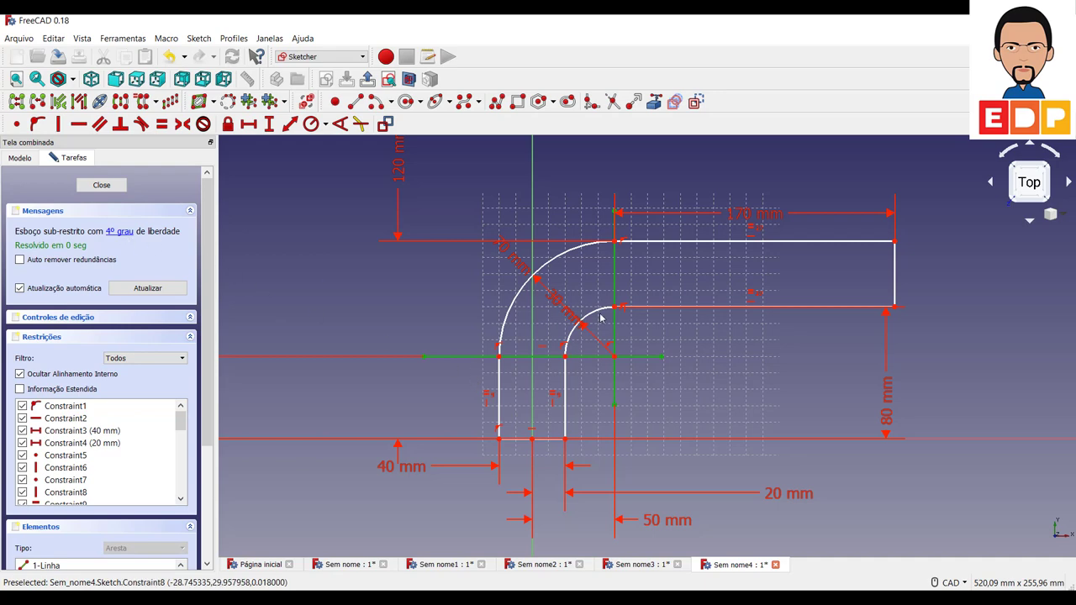
# Close the sketch and pad it, viewing the result isometrically
pyautogui.click(101, 185)
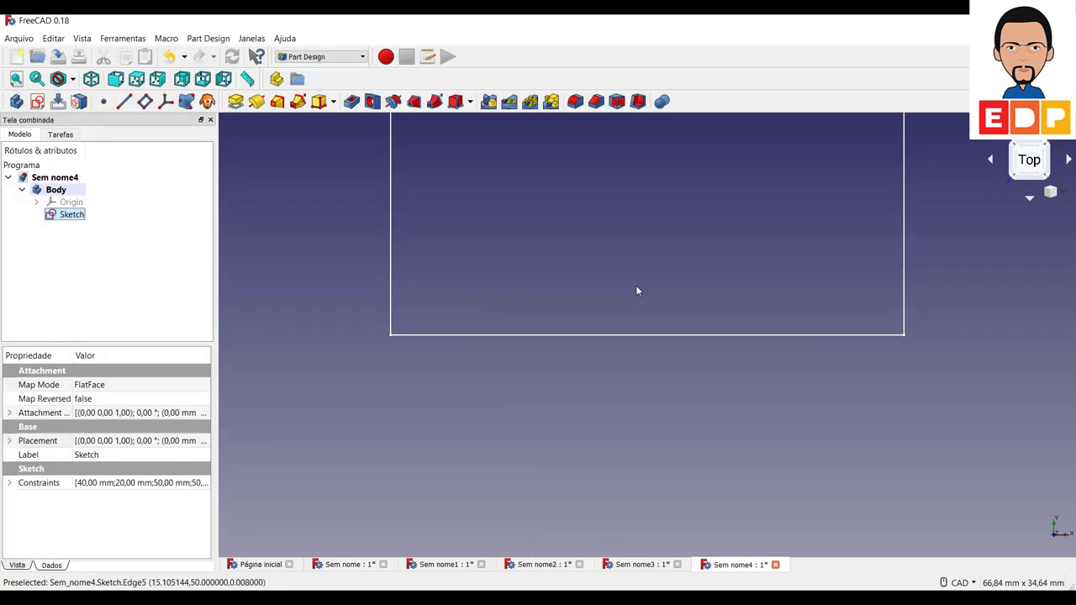
pyautogui.scroll(-5, 637, 291)
pyautogui.scroll(-3, 639, 285)
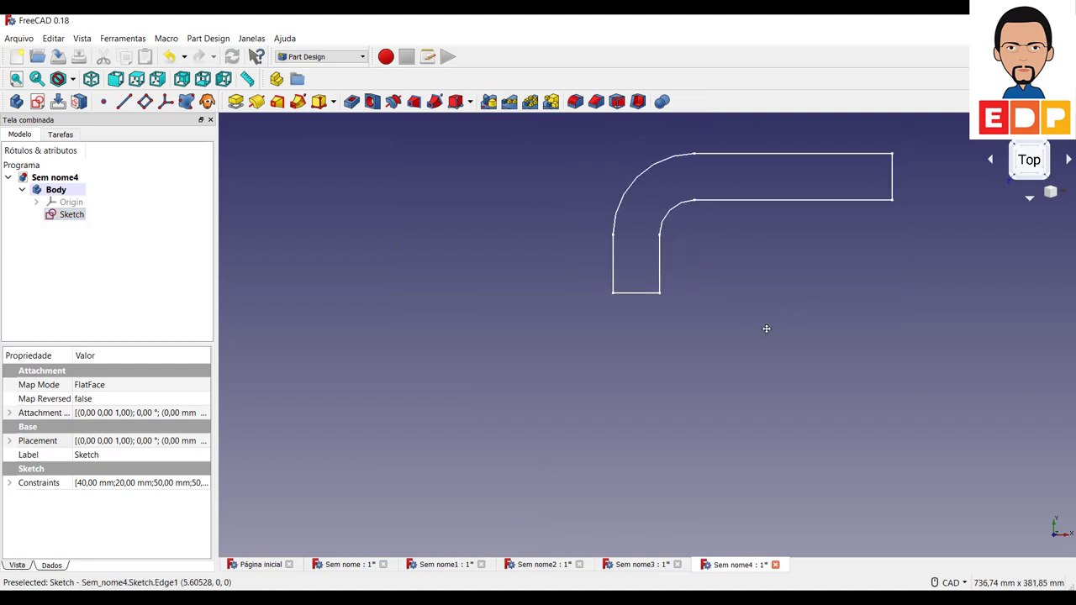
pyautogui.moveTo(766, 328); pyautogui.dragTo(677, 380, button='middle')
pyautogui.click(236, 102)
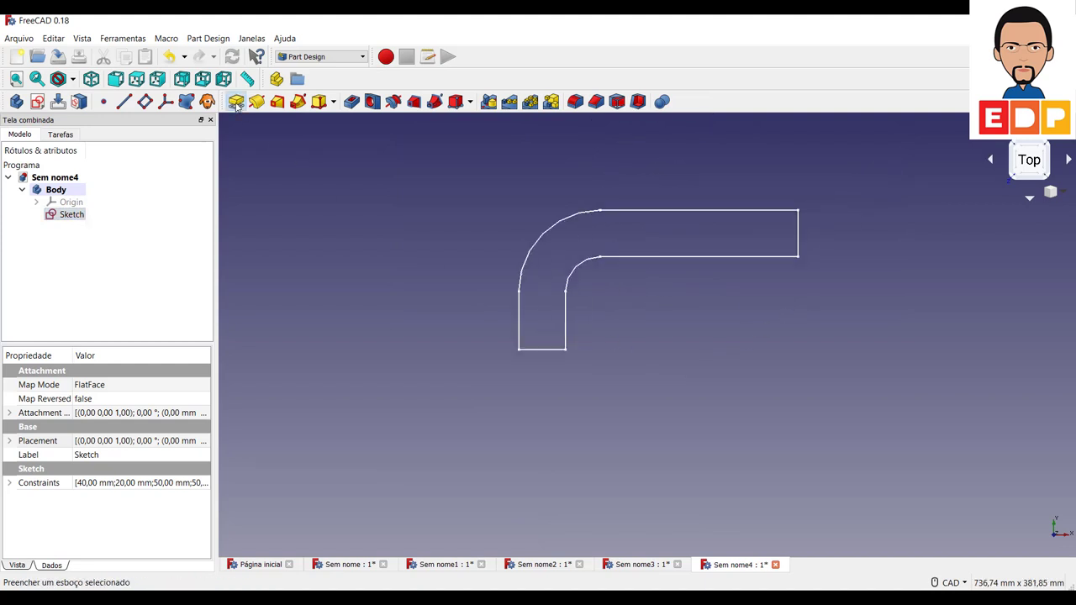
pyautogui.moveTo(659, 326); pyautogui.dragTo(610, 408, button='middle')
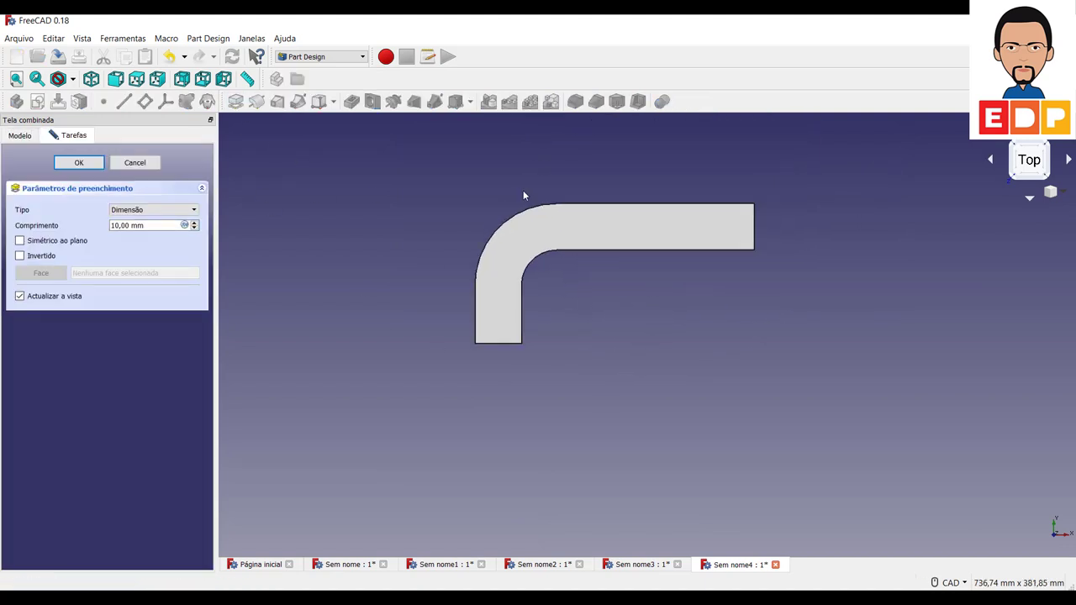
pyautogui.click(1047, 148)
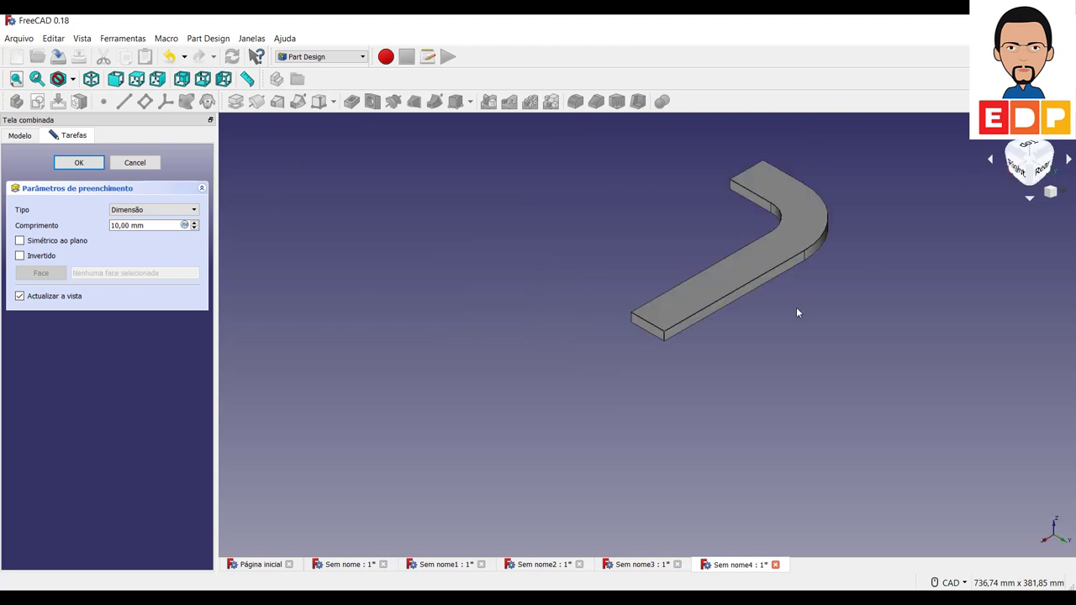
# Make the pad 40 mm thick, symmetric to the sketch plane, and select the straight arm's end face
pyautogui.click(52, 242)
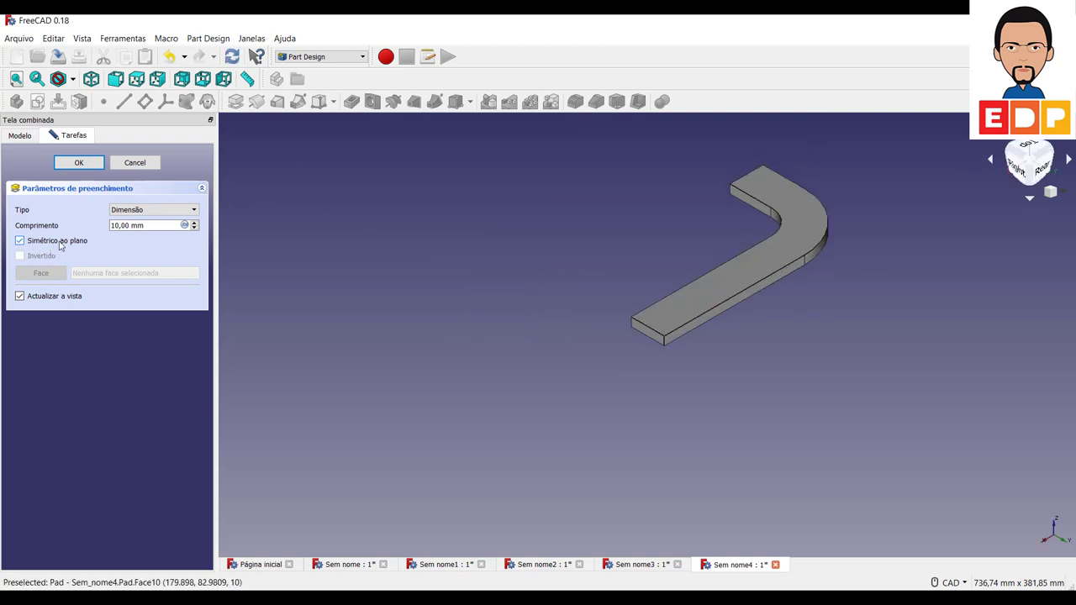
pyautogui.doubleClick(120, 225)
pyautogui.write('20')
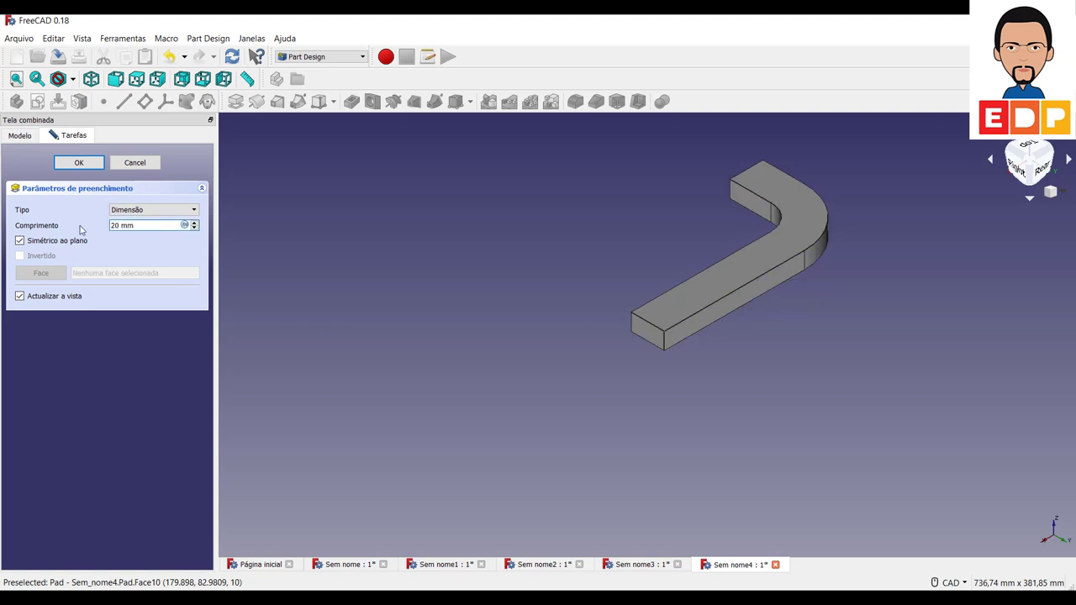
pyautogui.press('BackSpace')
pyautogui.press('BackSpace')
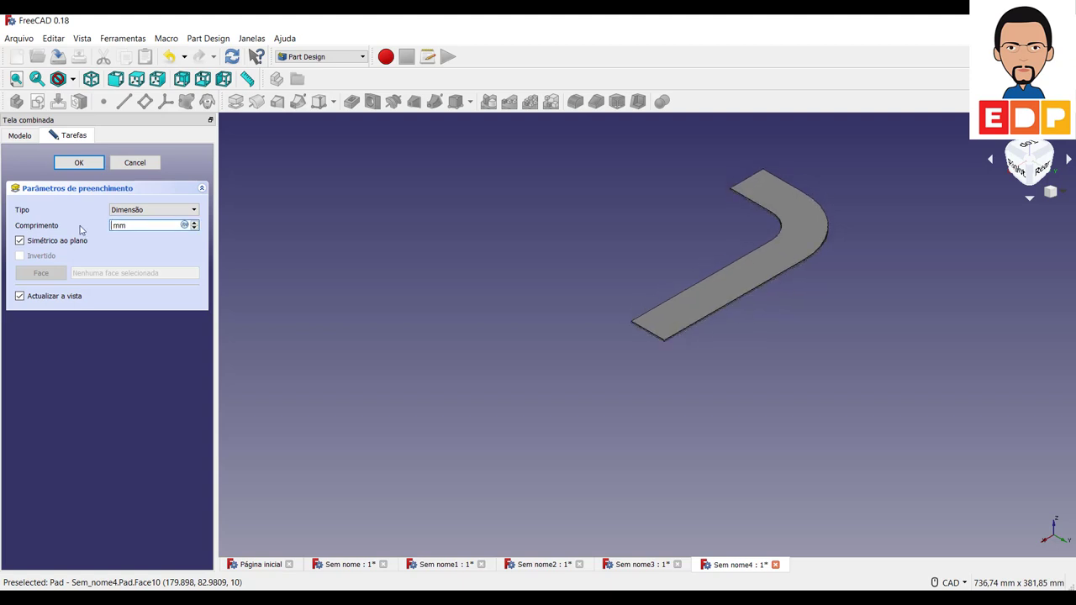
pyautogui.write('40')
pyautogui.press('Return')
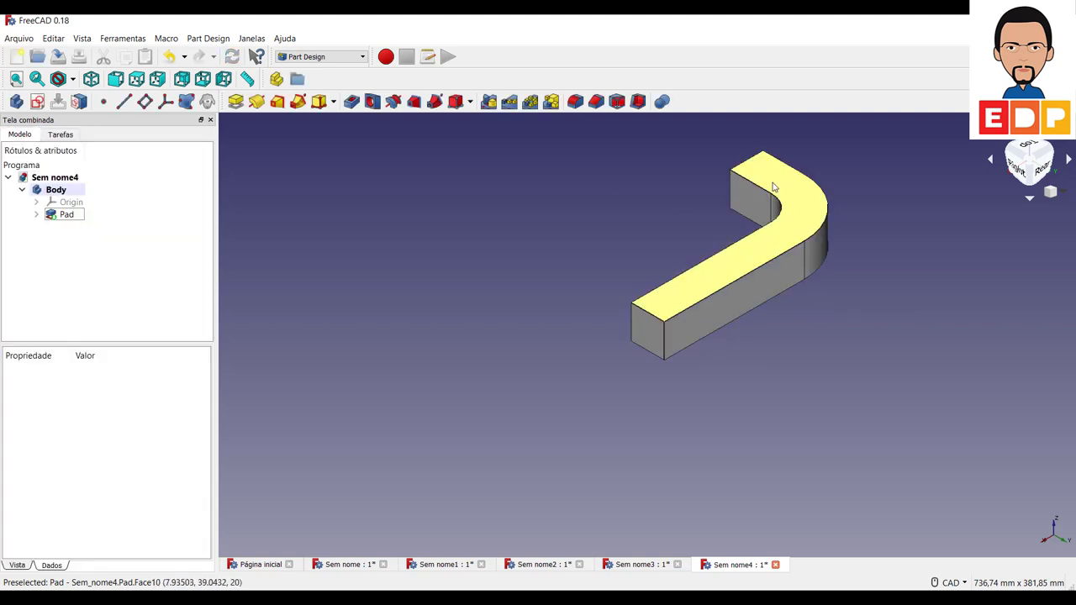
pyautogui.click(778, 374)
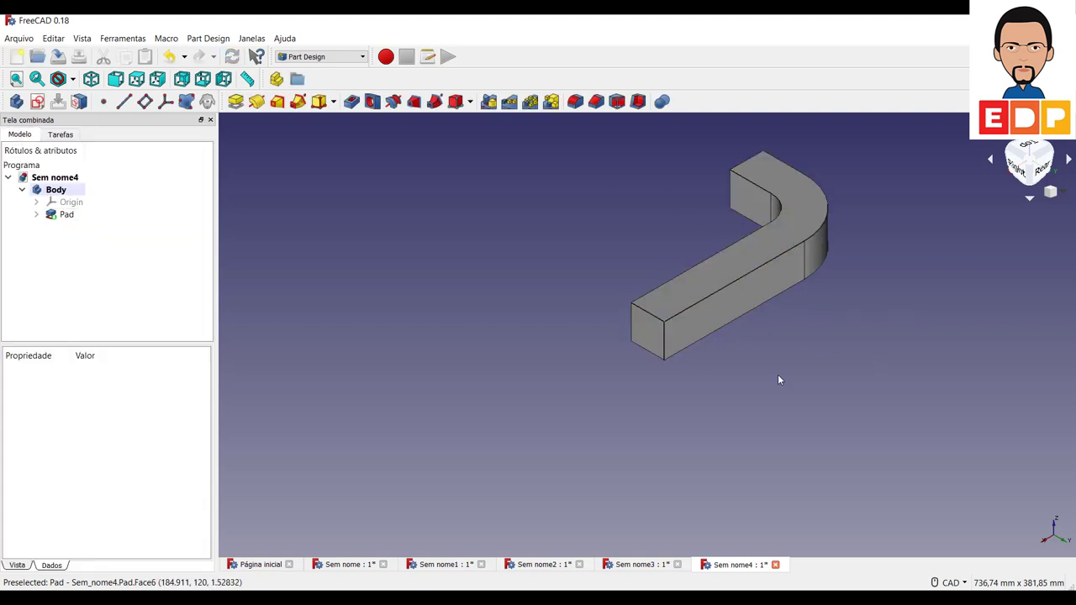
pyautogui.click(652, 336)
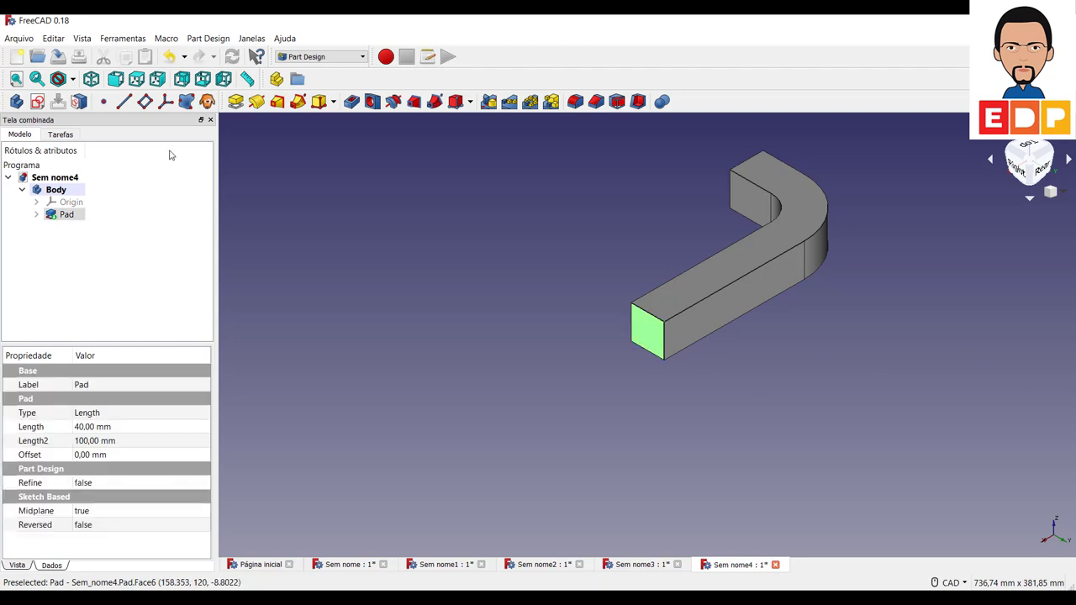
# Start a sketch on the end face and draw a rectangle
pyautogui.click(37, 101)
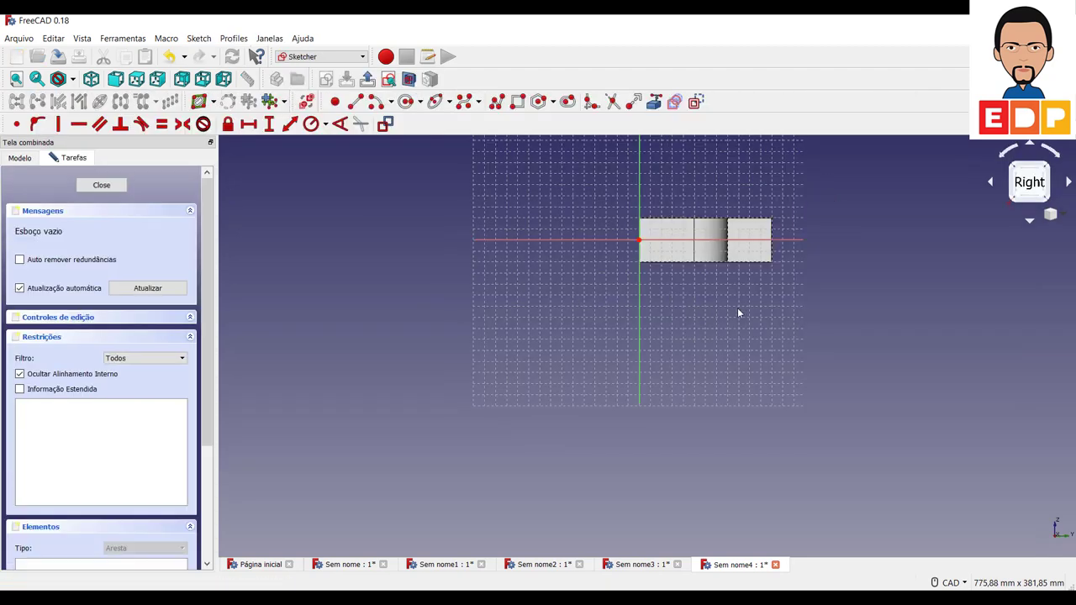
pyautogui.scroll(5, 737, 308)
pyautogui.scroll(-2, 754, 294)
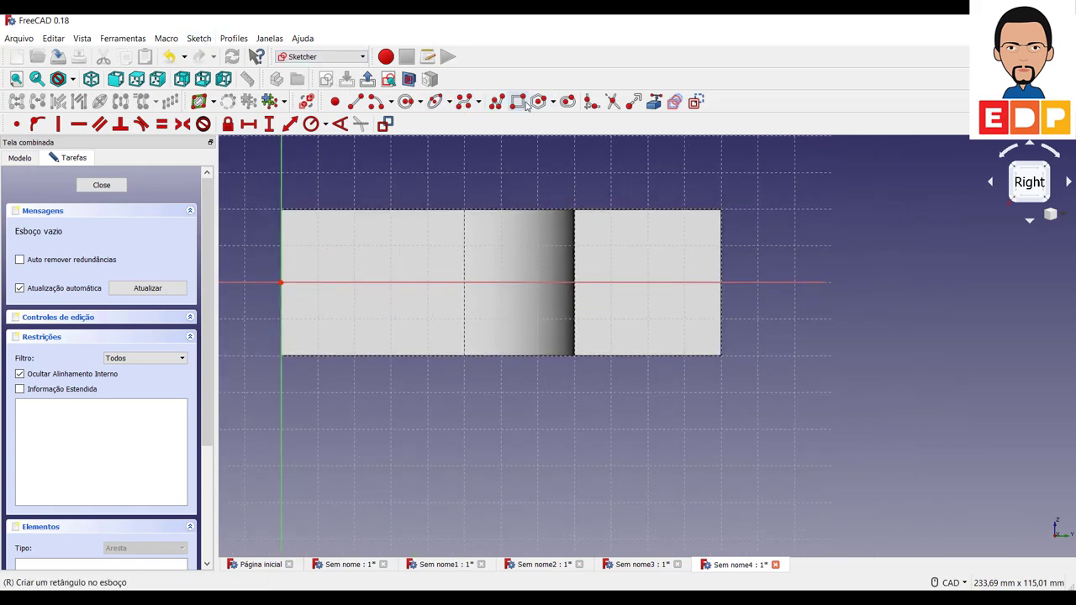
pyautogui.click(567, 188)
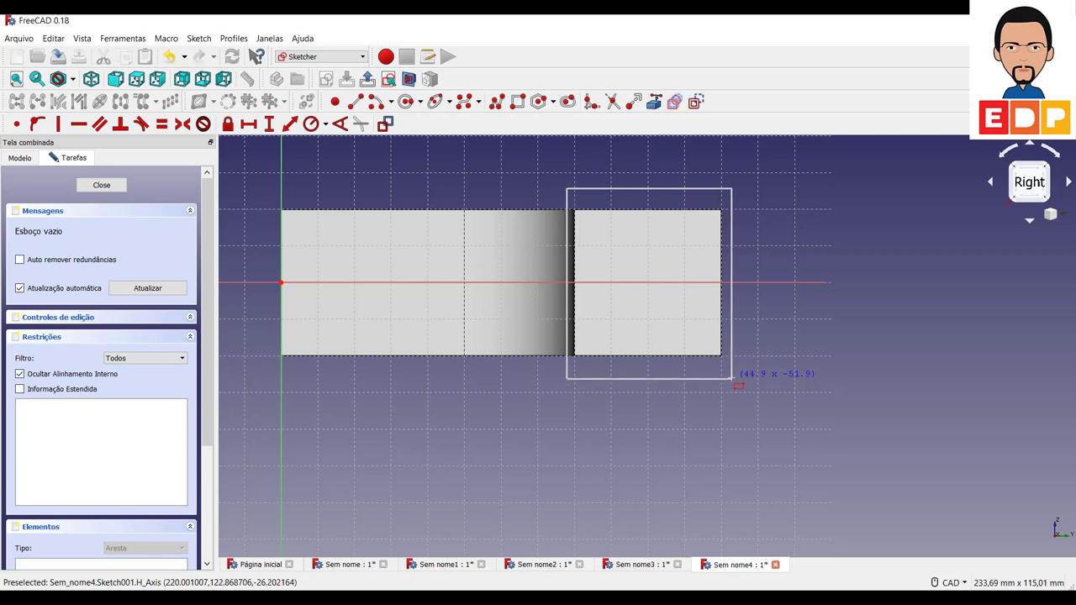
pyautogui.click(732, 378)
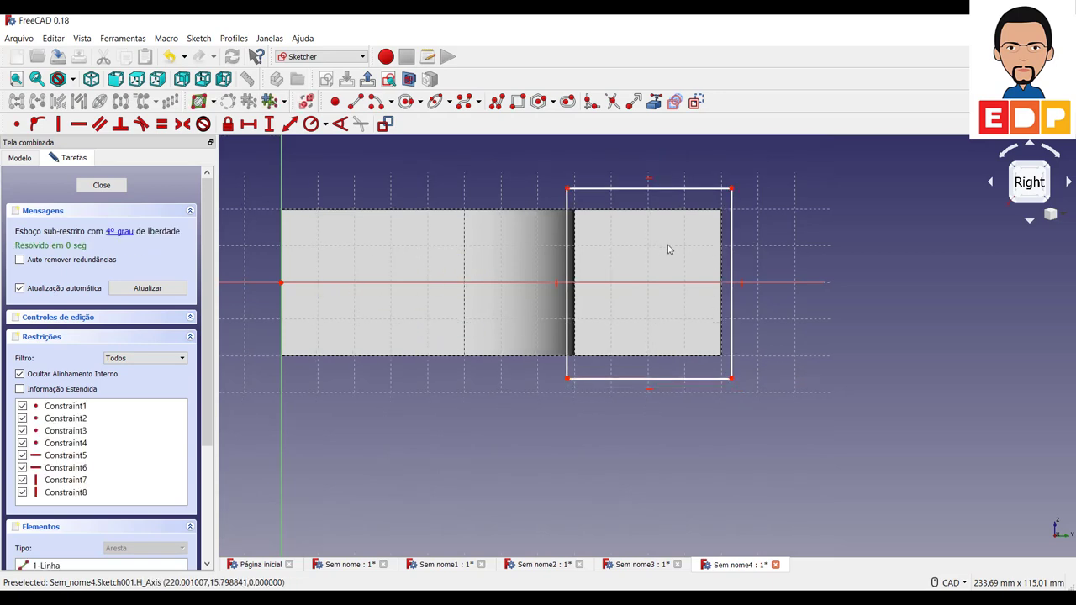
# Place the rectangle 80 mm horizontally from the origin and make it 40 mm wide
pyautogui.click(569, 191)
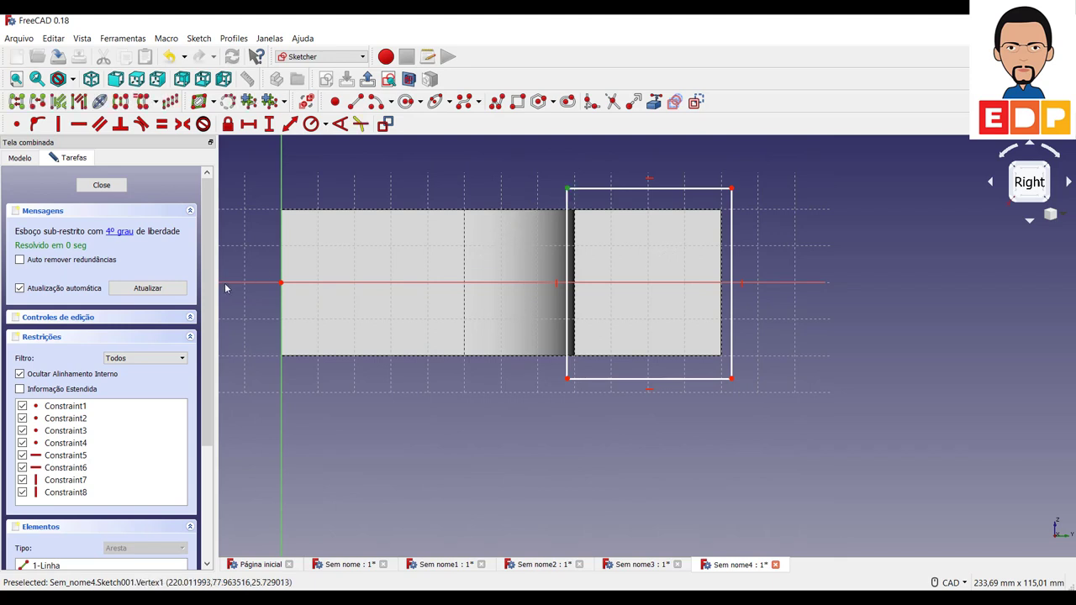
pyautogui.click(282, 286)
pyautogui.click(249, 123)
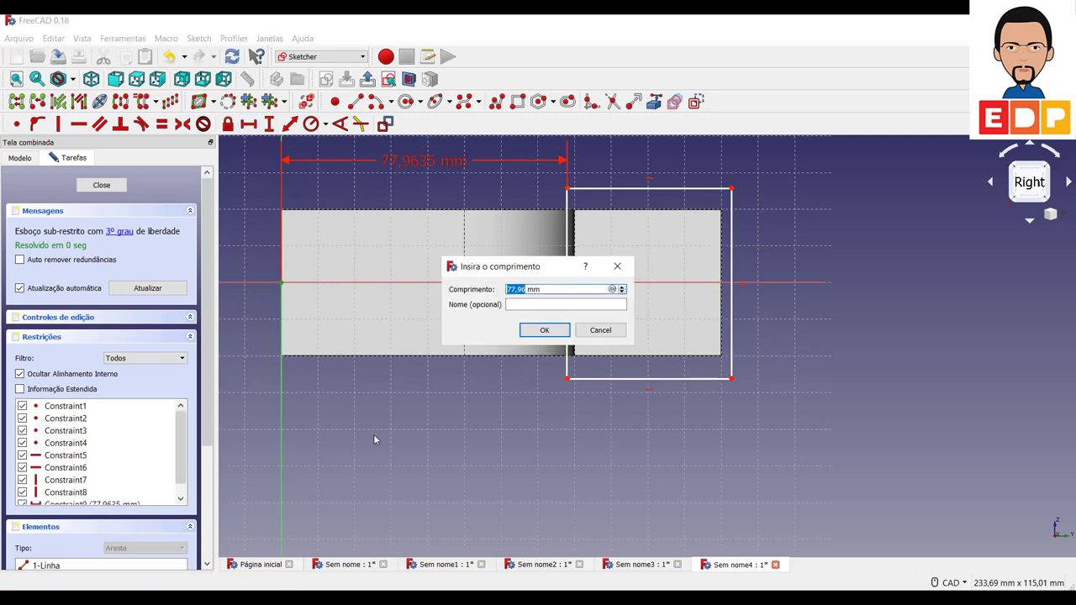
pyautogui.write('80')
pyautogui.press('Return')
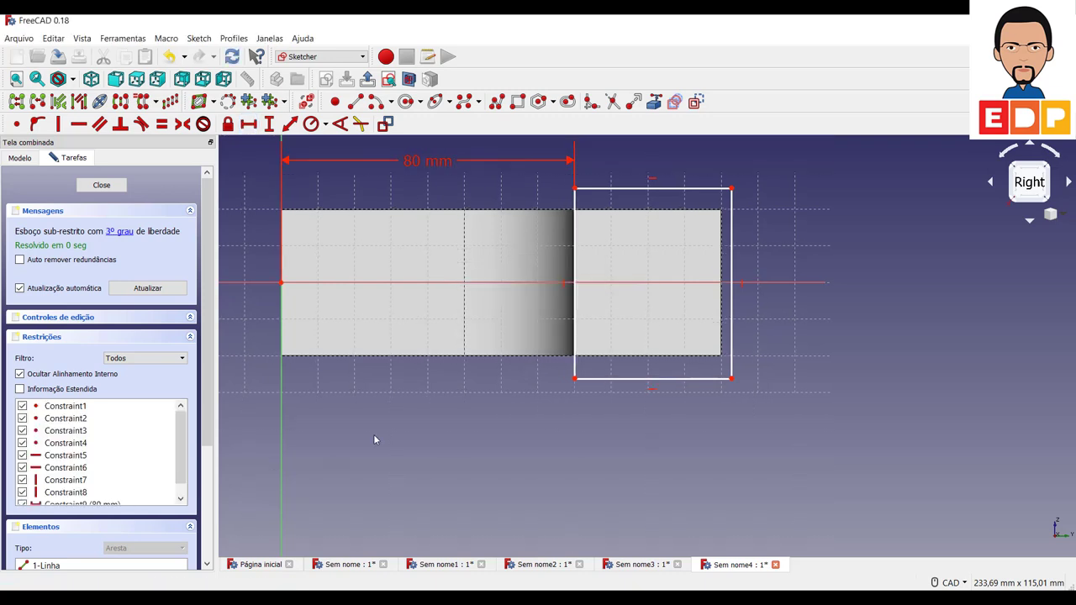
pyautogui.click(731, 190)
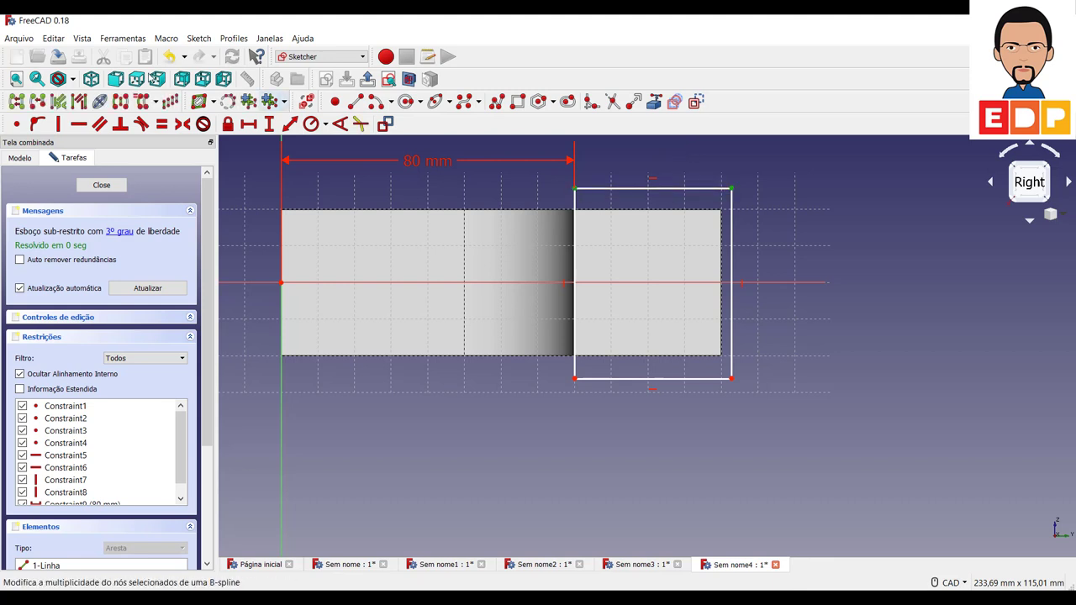
pyautogui.click(248, 124)
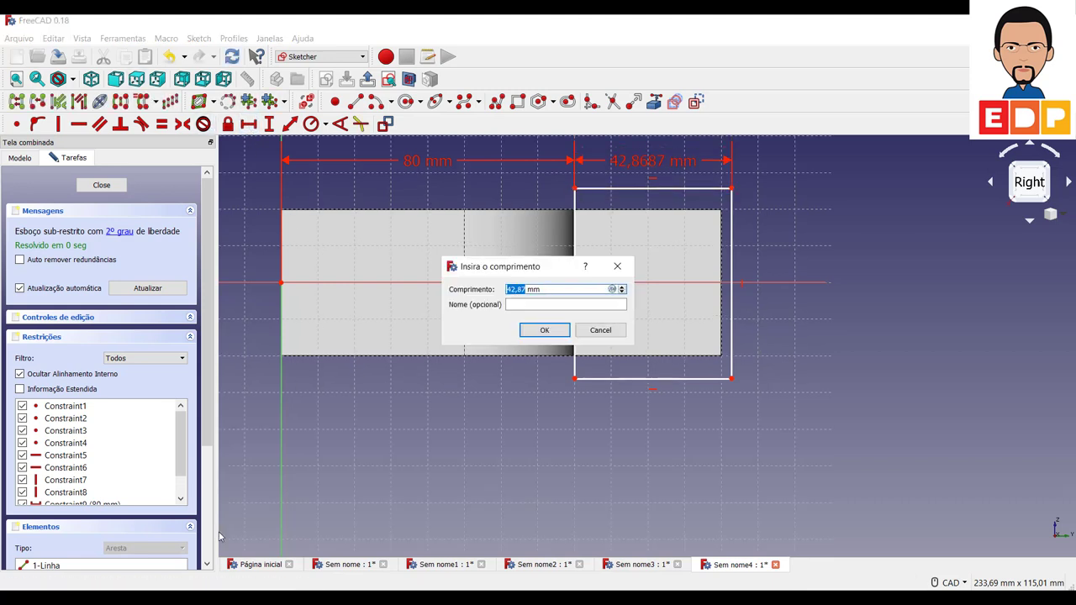
pyautogui.write('40')
pyautogui.press('Return')
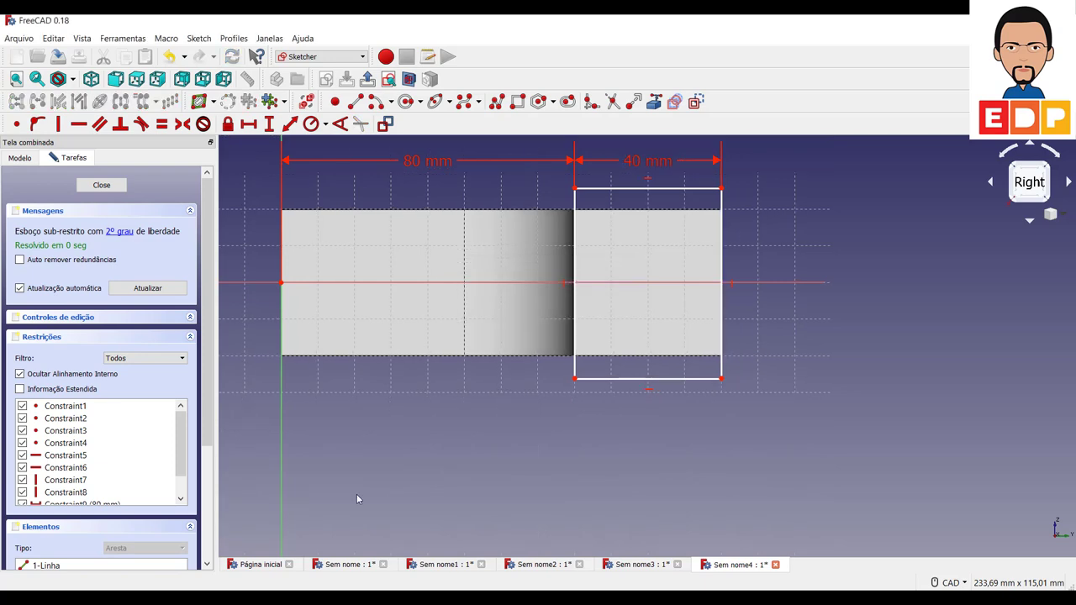
# Give the rectangle 60 mm height and a 30 mm vertical offset, then close the sketch
pyautogui.click(574, 379)
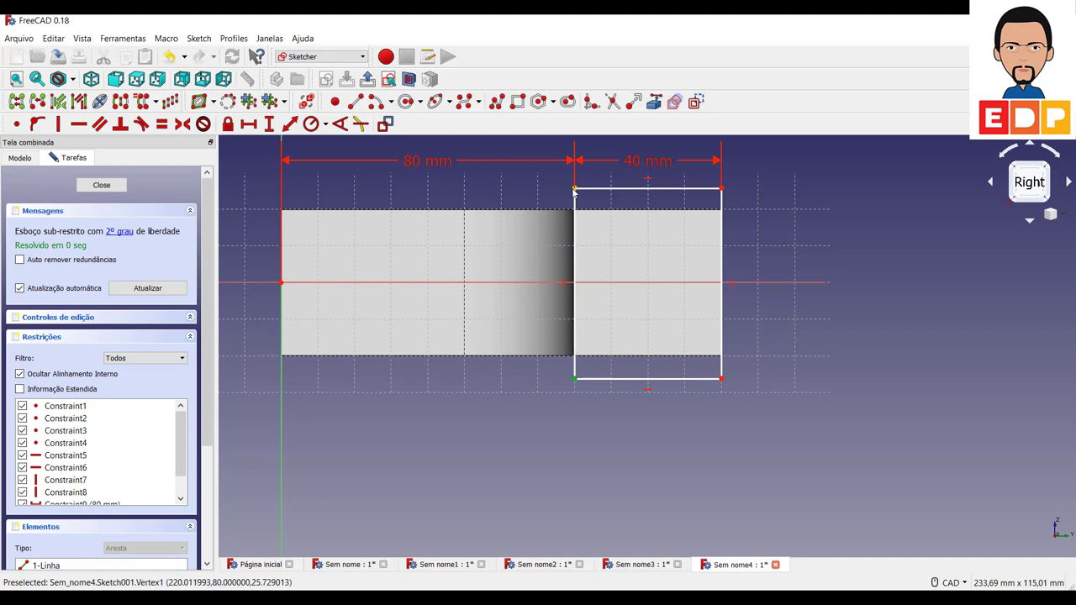
pyautogui.click(269, 123)
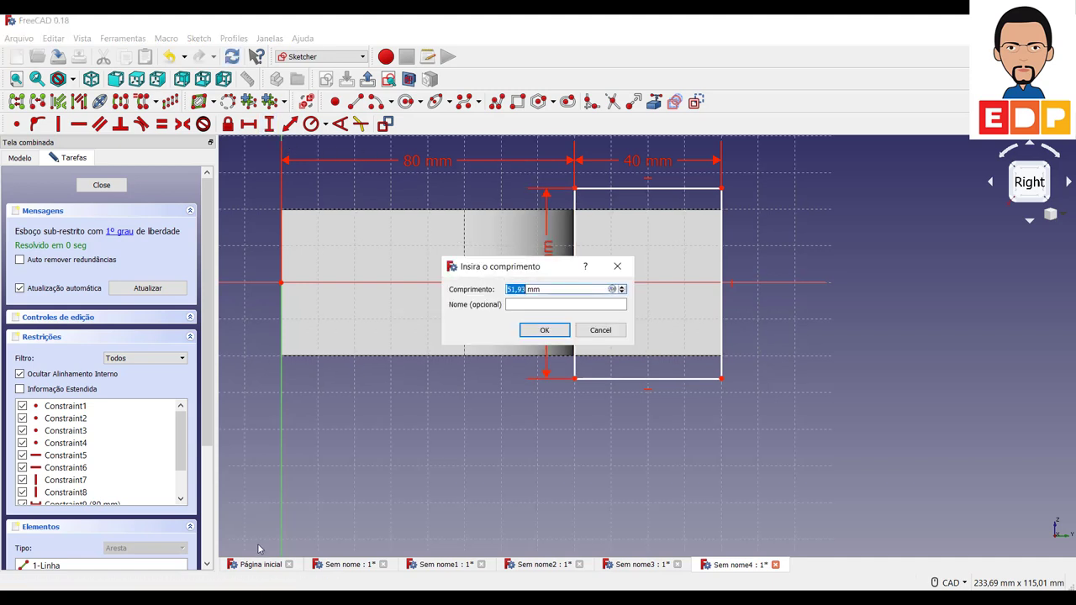
pyautogui.write('60')
pyautogui.press('Return')
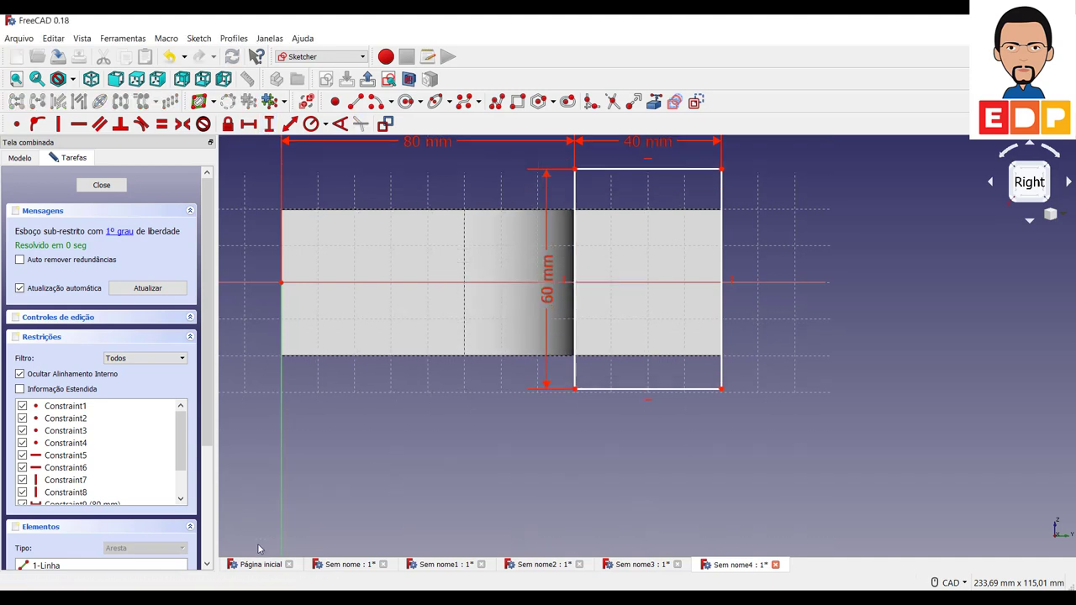
pyautogui.click(575, 169)
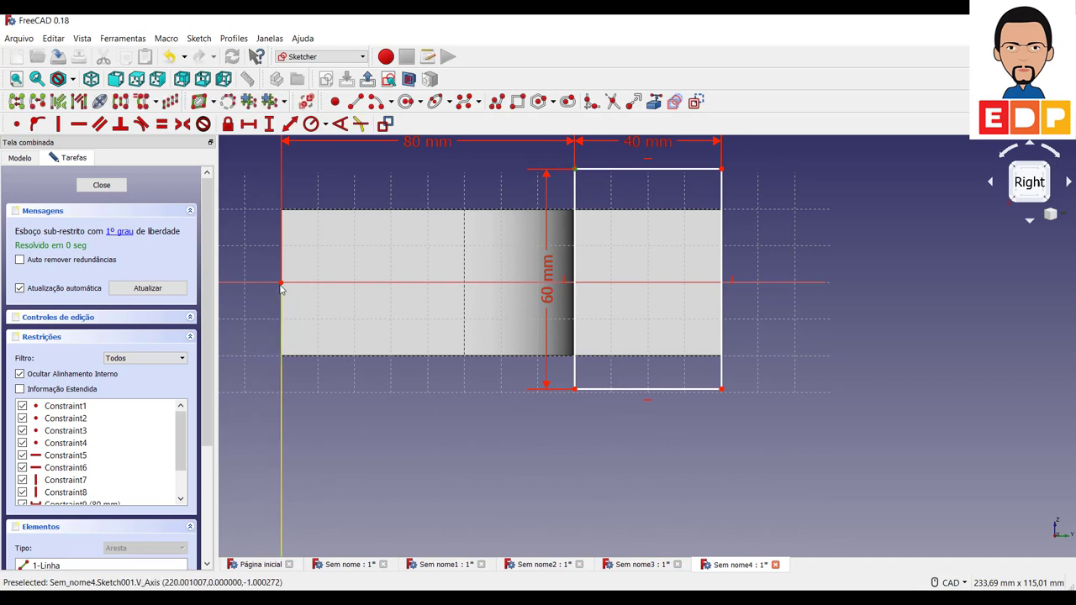
pyautogui.click(269, 124)
pyautogui.write('30')
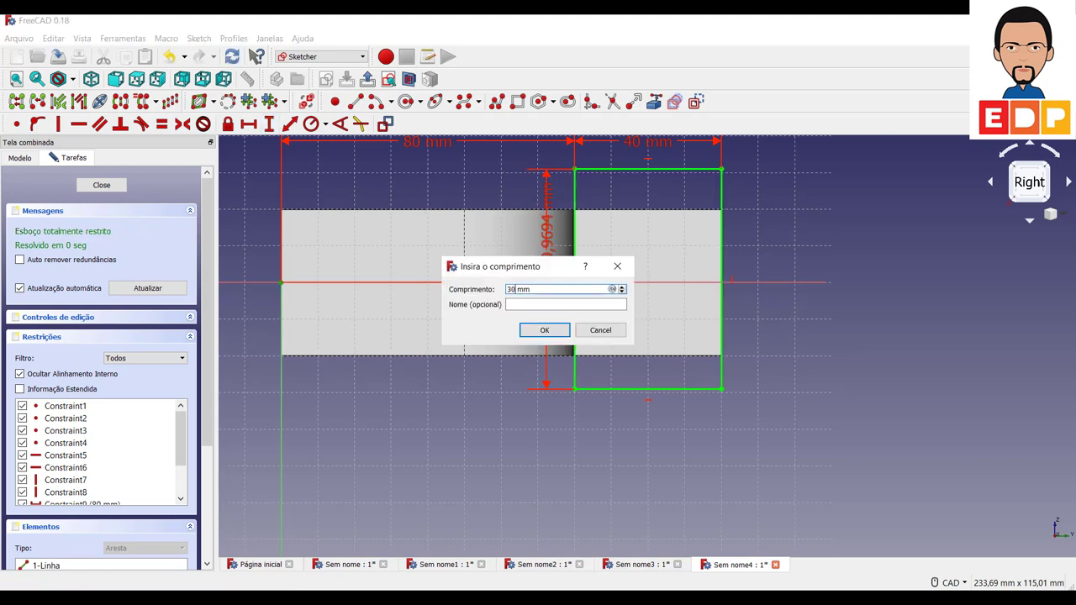
pyautogui.press('Return')
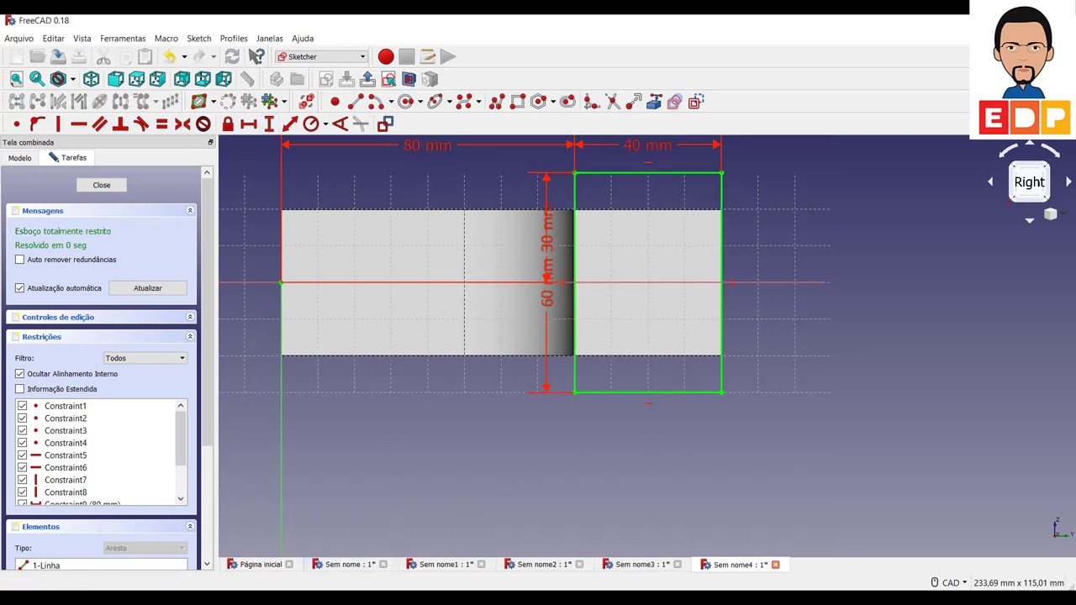
pyautogui.moveTo(540, 221)
pyautogui.mouseDown()
pyautogui.moveTo(425, 472)
pyautogui.moveTo(477, 469)
pyautogui.moveTo(488, 432)
pyautogui.moveTo(473, 429)
pyautogui.mouseUp()
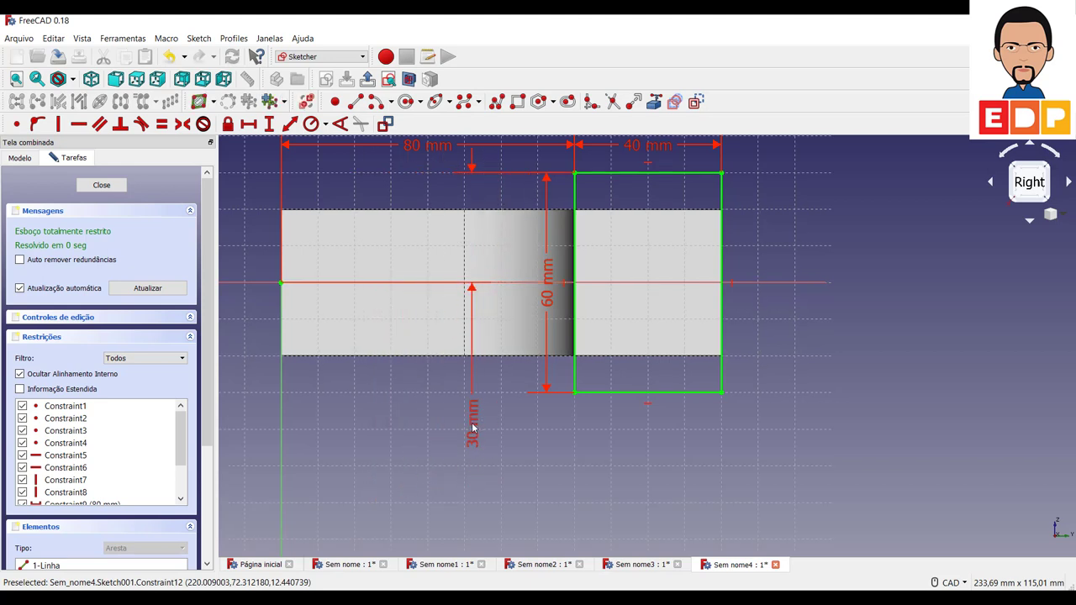
pyautogui.click(102, 186)
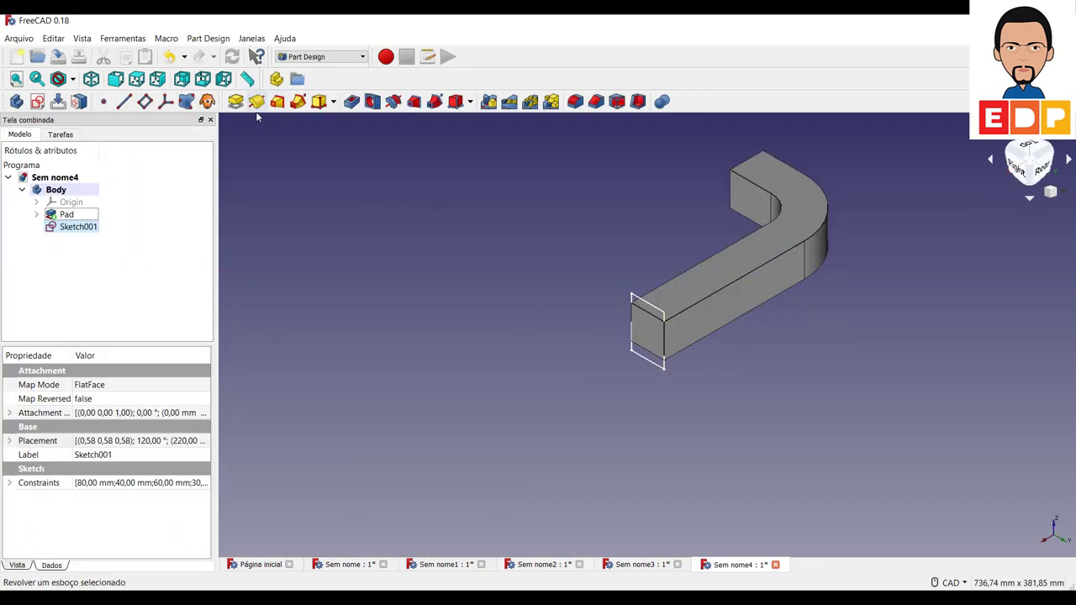
# Pad Sketch001 60 mm into a block, then select the bent arm's end face
pyautogui.click(236, 101)
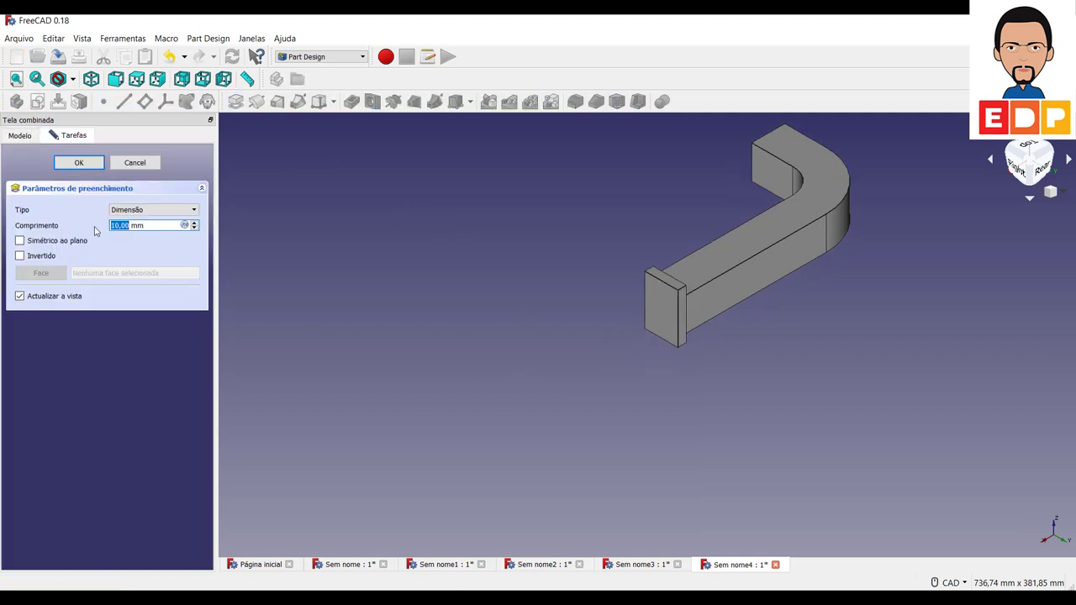
pyautogui.write('20')
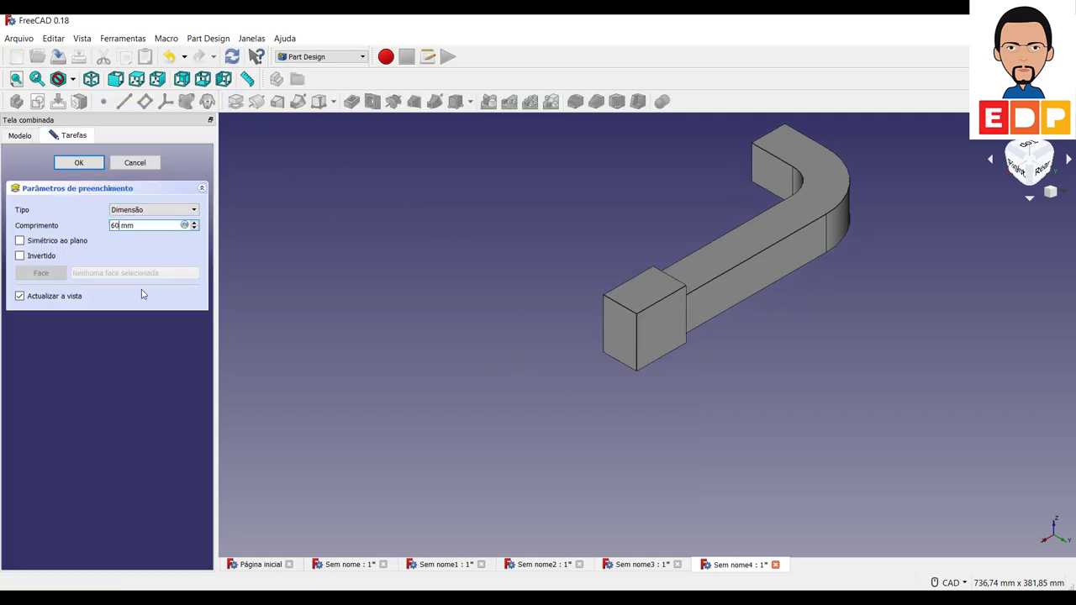
pyautogui.press('Return')
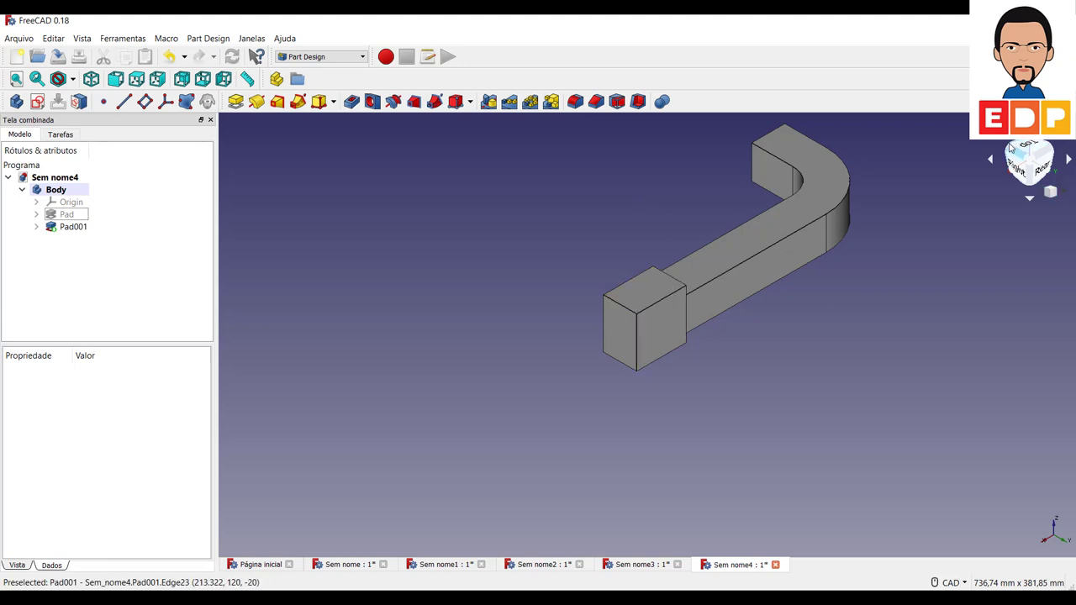
pyautogui.click(1012, 151)
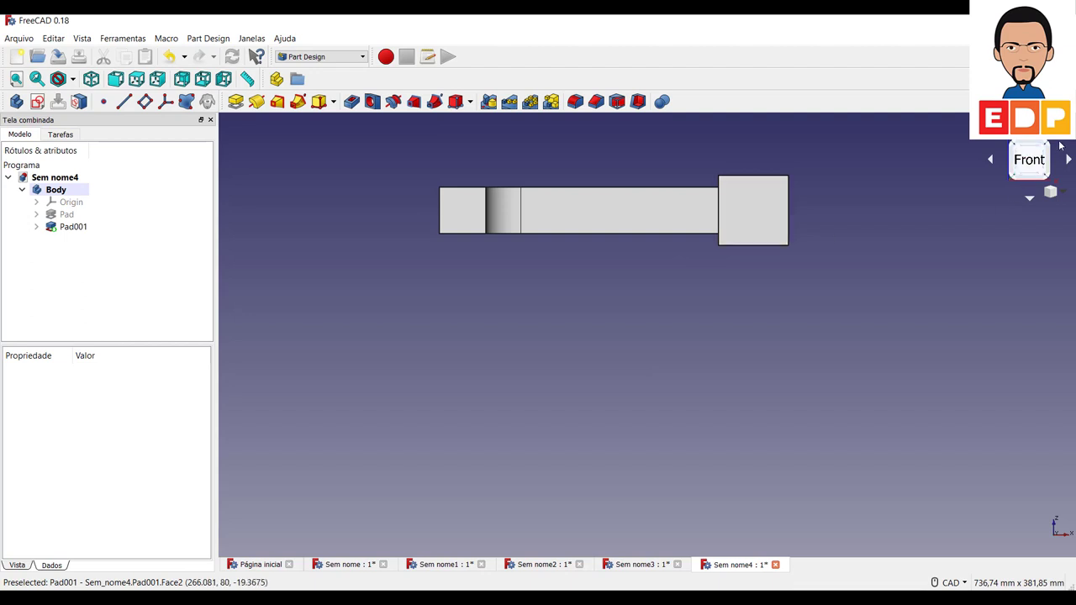
pyautogui.click(1048, 148)
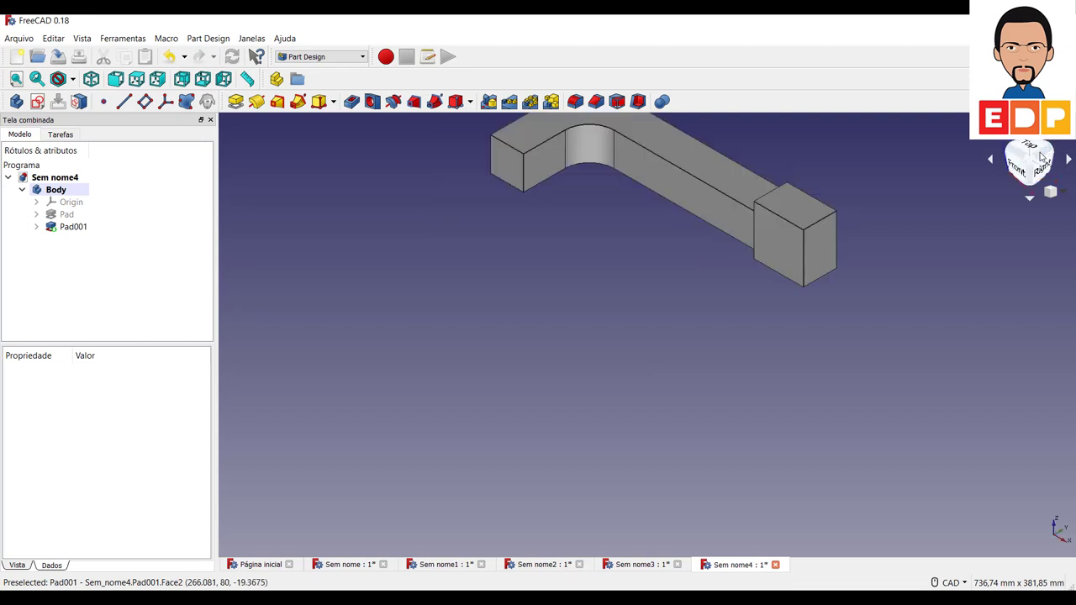
pyautogui.click(504, 164)
pyautogui.moveTo(649, 318); pyautogui.dragTo(646, 417, button='middle')
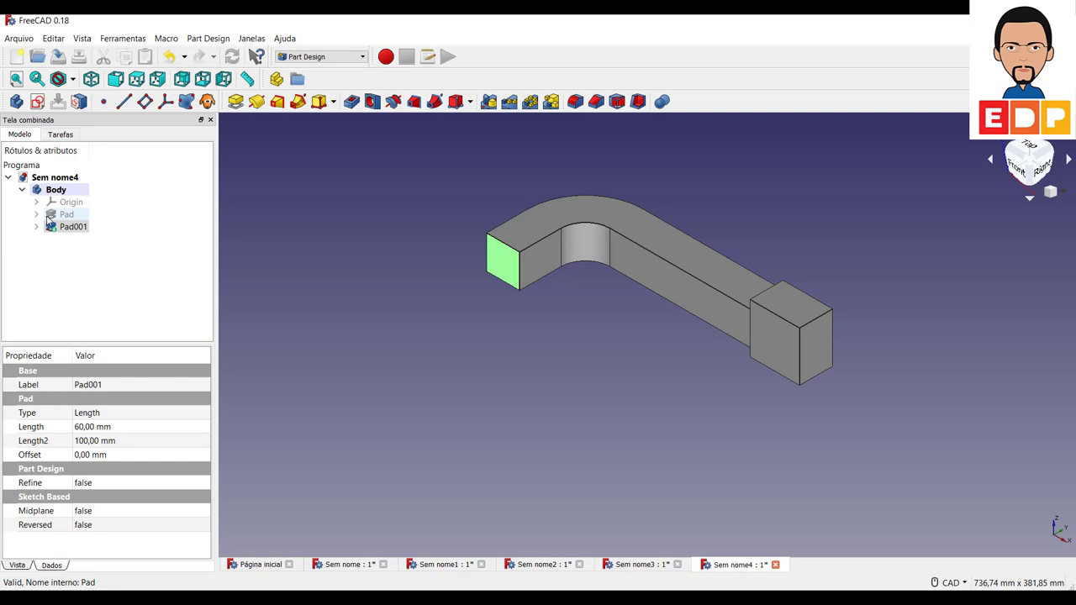
# Start a sketch on the bent arm's end face and draw a square
pyautogui.click(37, 101)
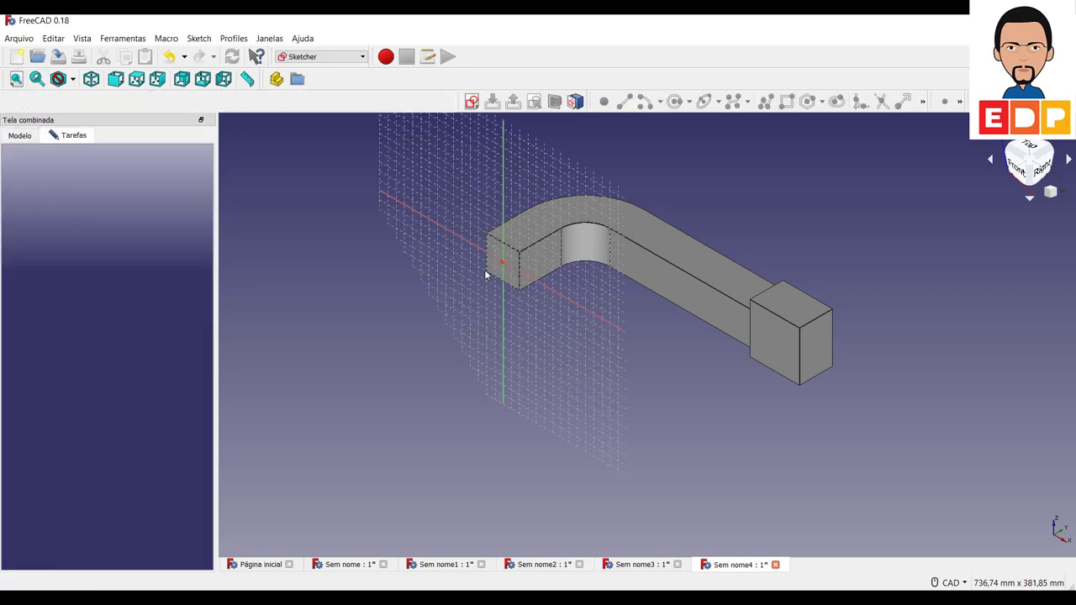
pyautogui.scroll(-3, 614, 381)
pyautogui.scroll(4, 615, 380)
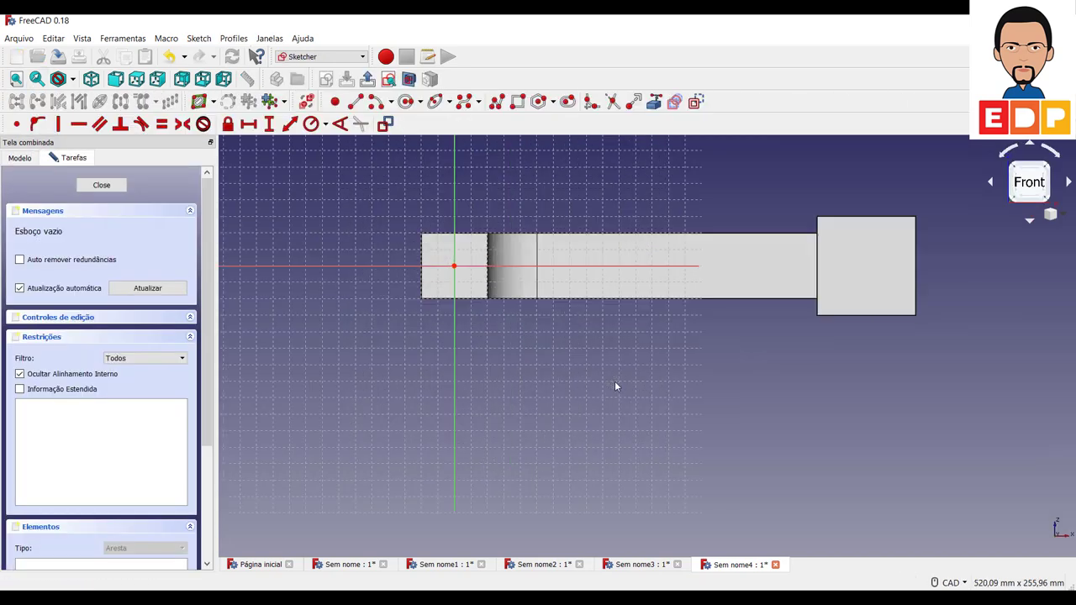
pyautogui.moveTo(555, 357); pyautogui.dragTo(671, 419, button='middle')
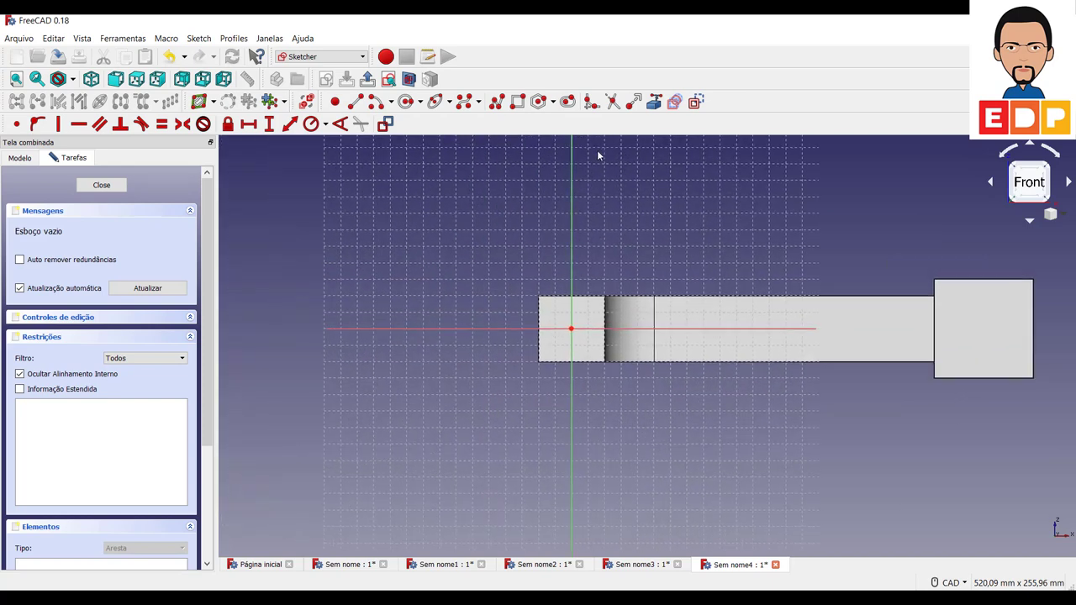
pyautogui.click(518, 102)
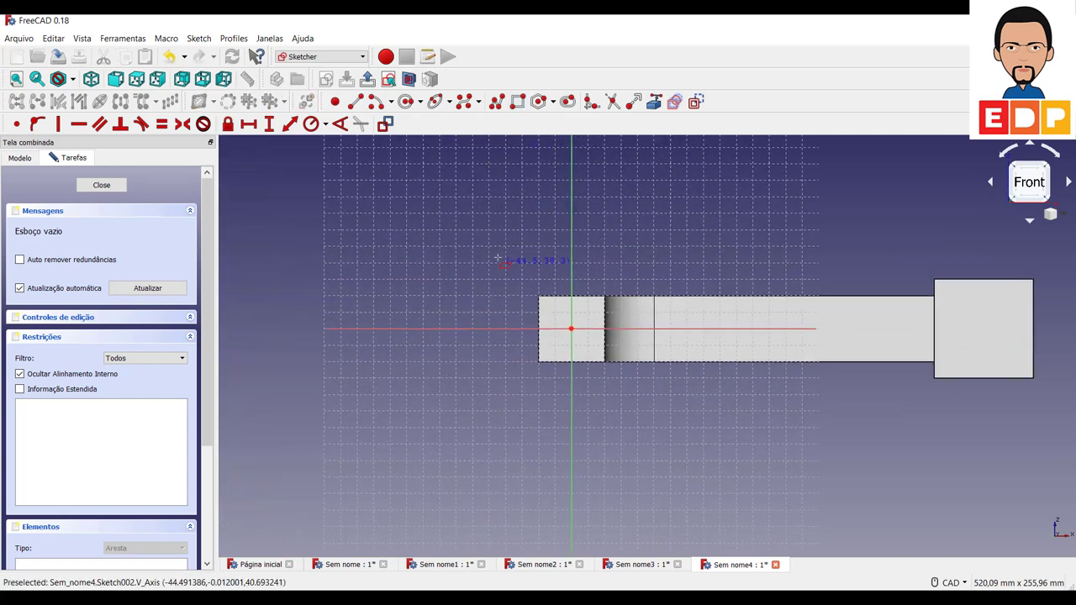
pyautogui.click(490, 249)
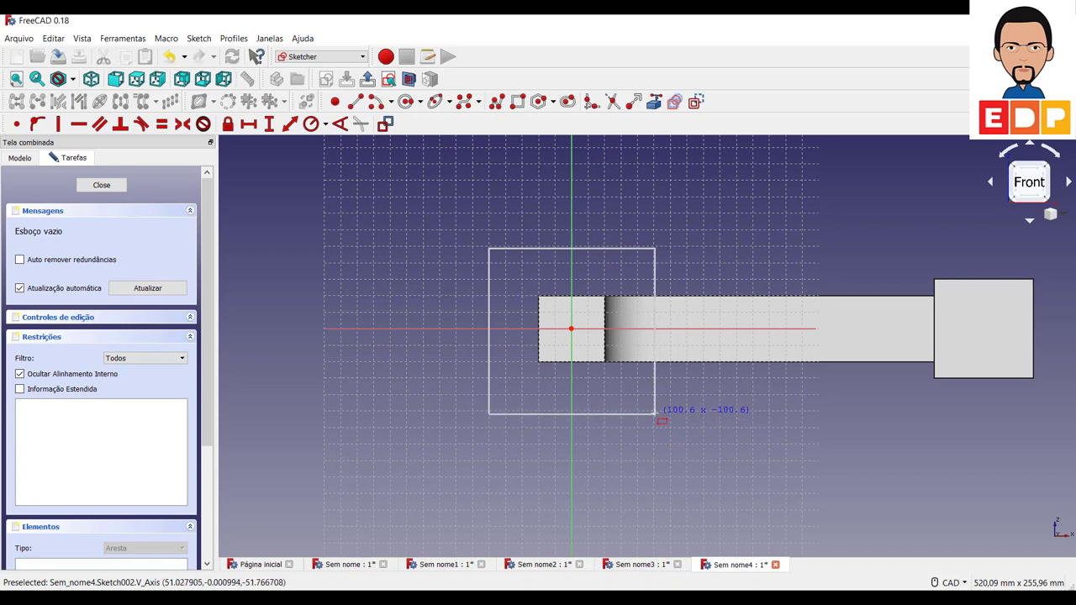
pyautogui.click(655, 413)
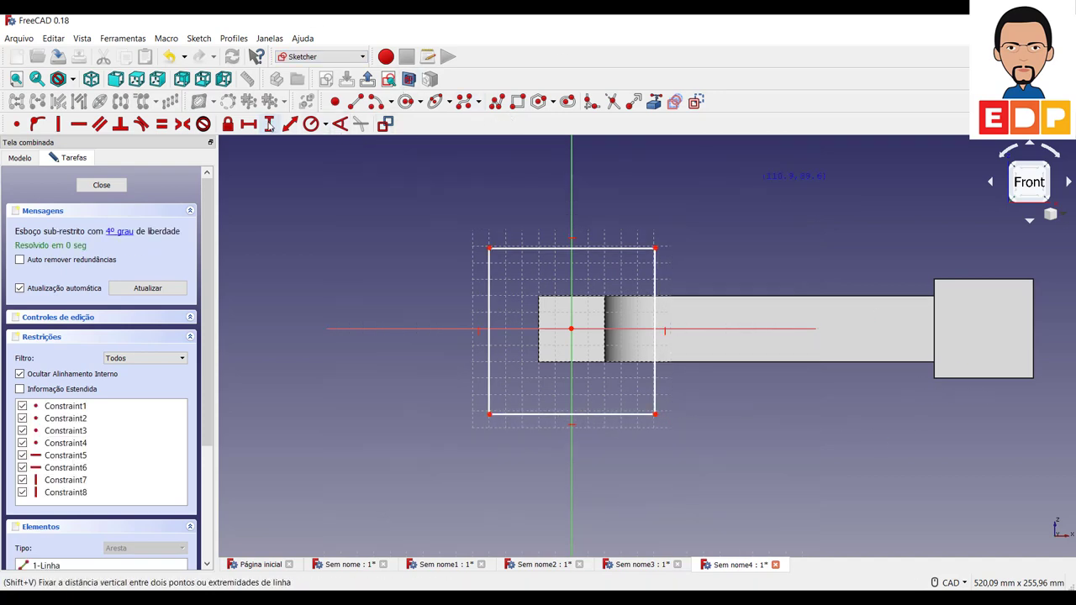
# Dimension the square 100 mm wide and 100 mm high
pyautogui.click(534, 248)
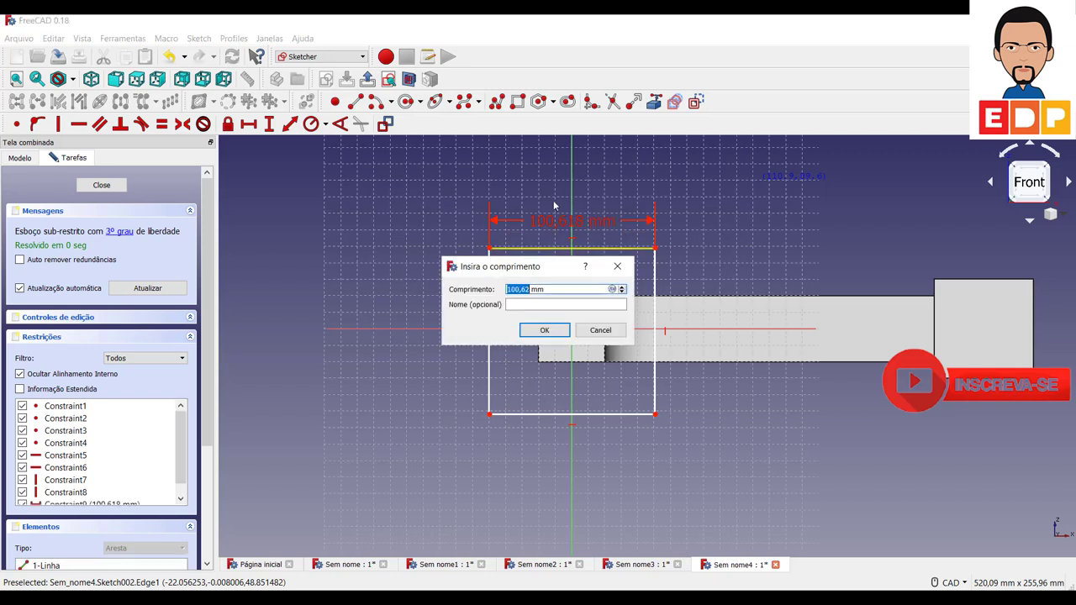
pyautogui.write('10')
pyautogui.click(554, 332)
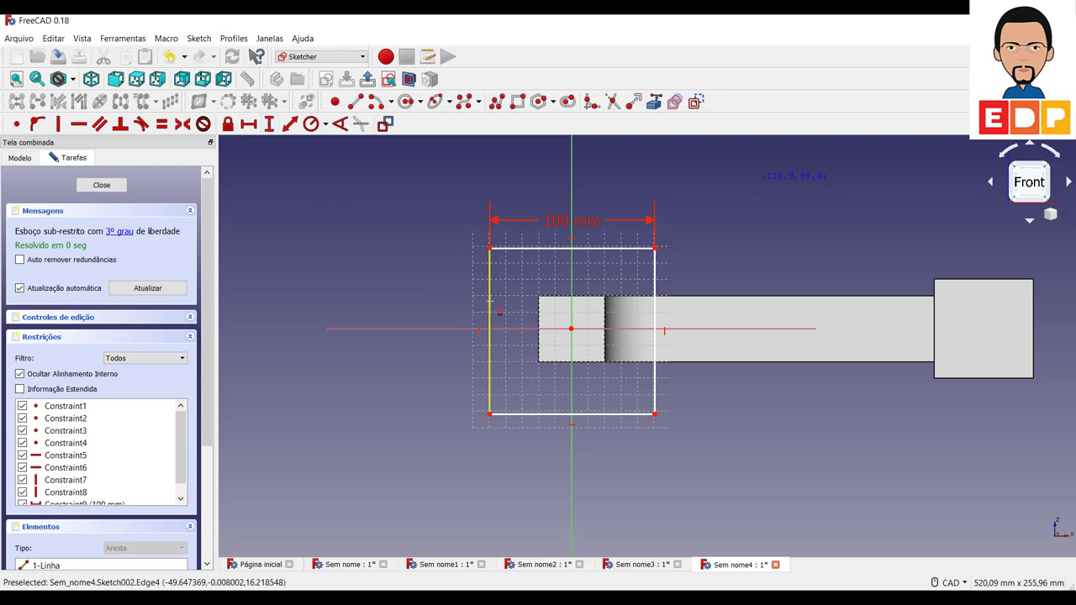
pyautogui.click(487, 303)
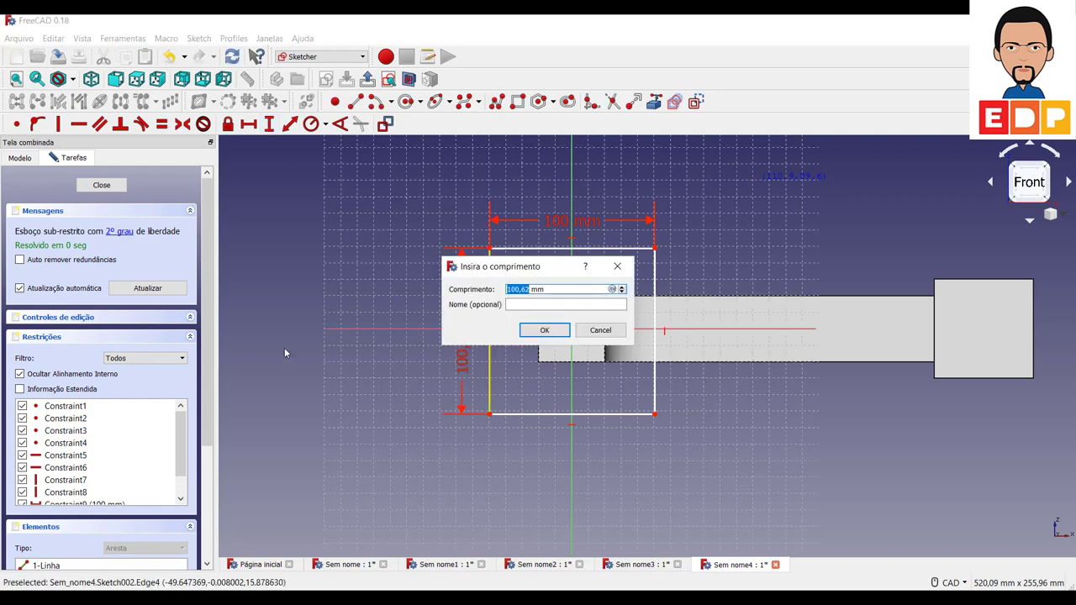
pyautogui.write('10')
pyautogui.press('Return')
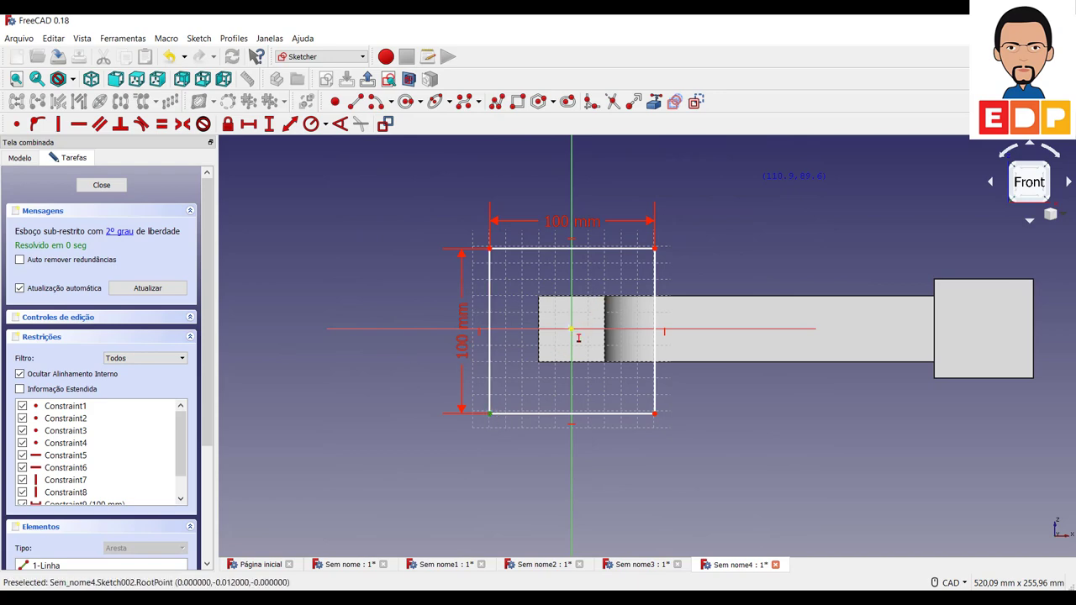
# Centre the square with 50 mm vertical and horizontal offsets from the origin
pyautogui.click(572, 328)
pyautogui.write('50')
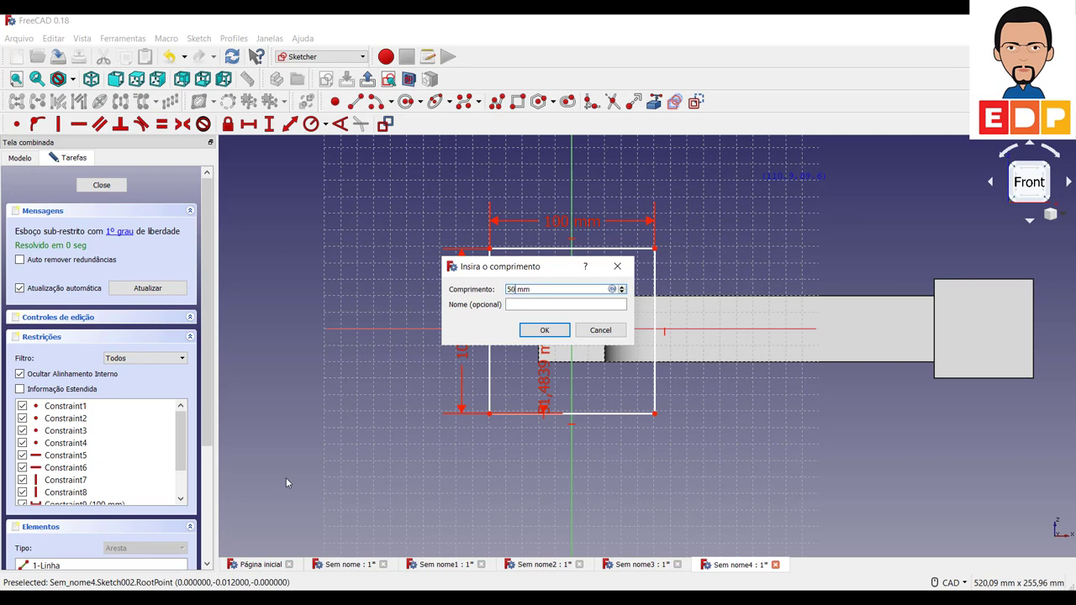
pyautogui.press('Return')
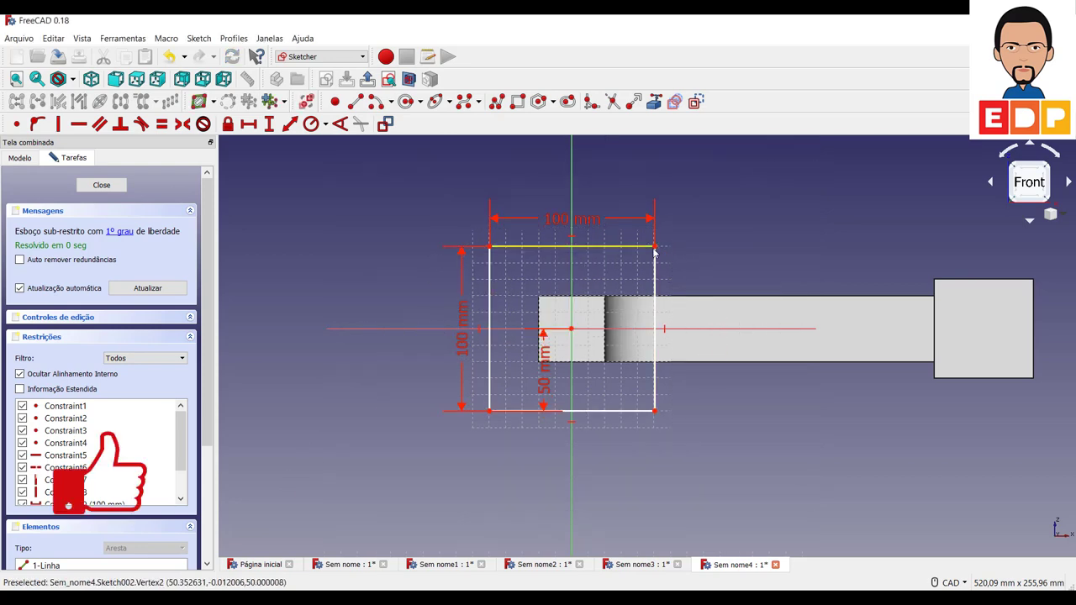
pyautogui.click(655, 248)
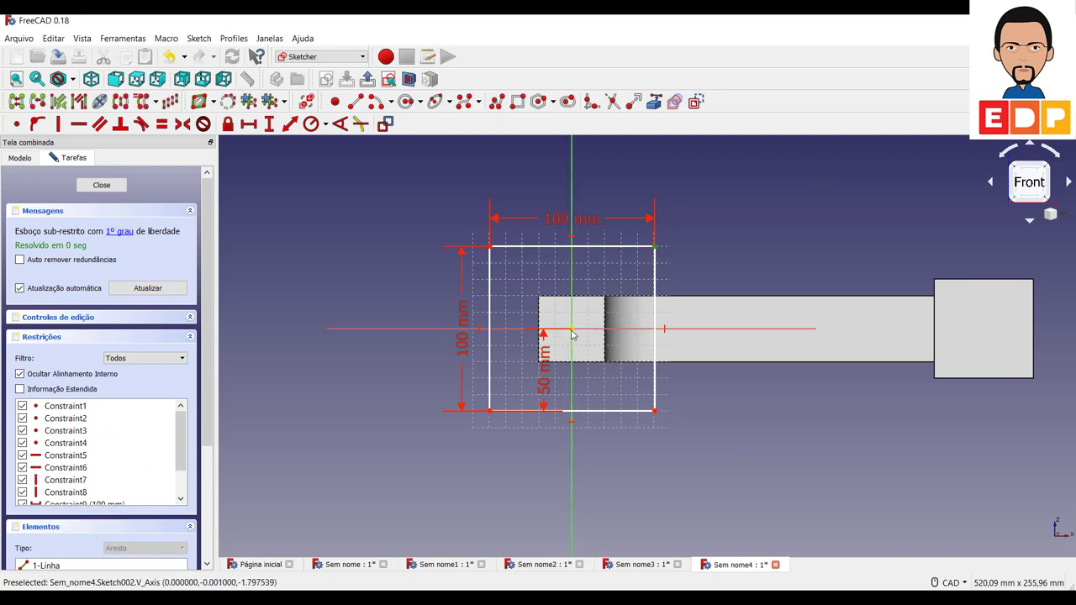
pyautogui.click(248, 124)
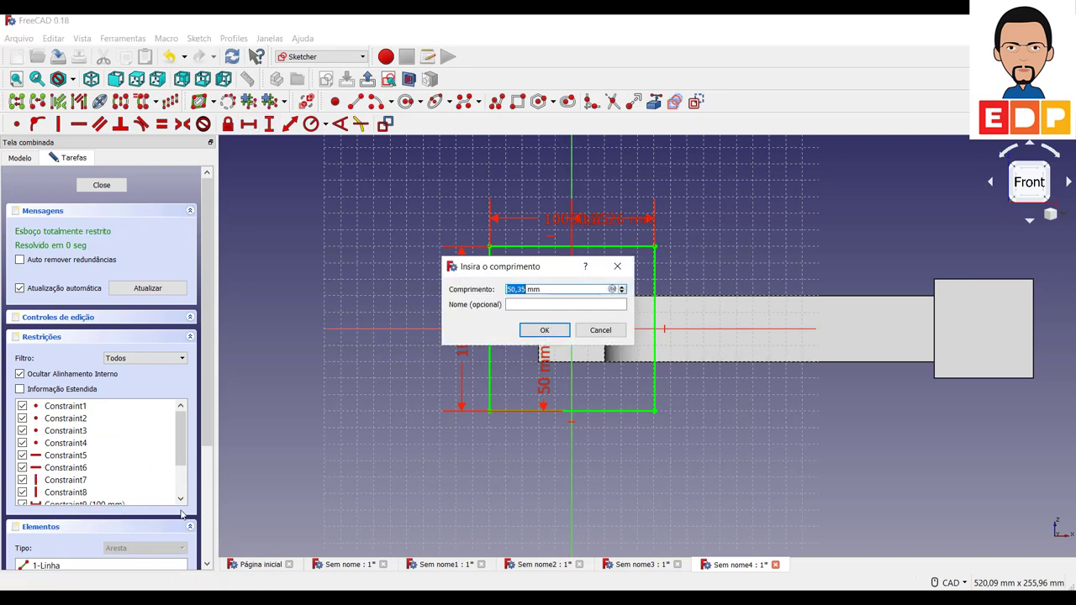
pyautogui.write('5')
pyautogui.press('Return')
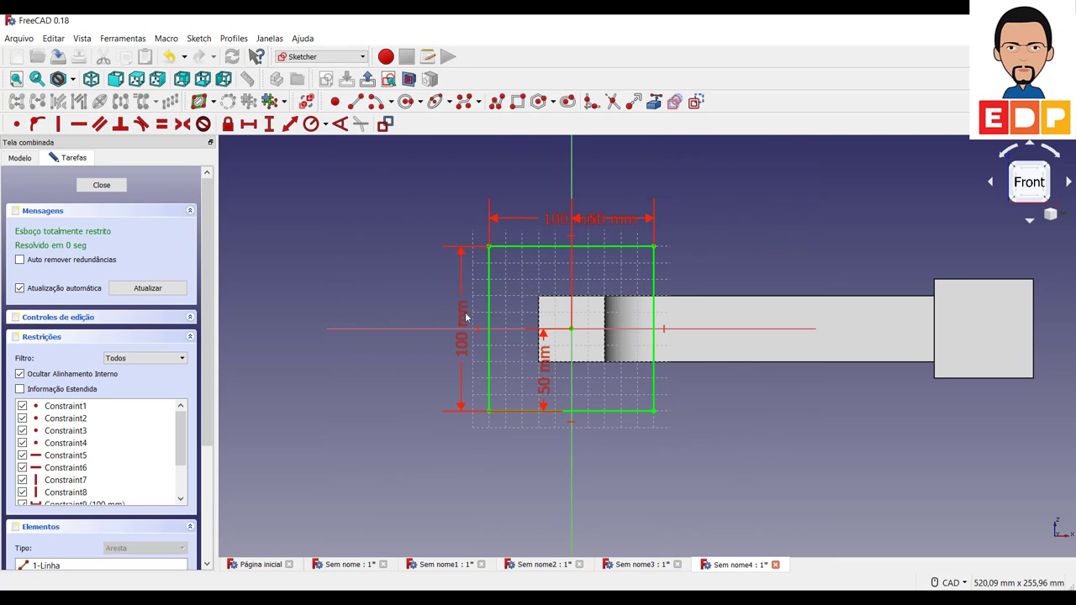
# Close the square sketch and pad it 20 mm into a plate
pyautogui.click(97, 187)
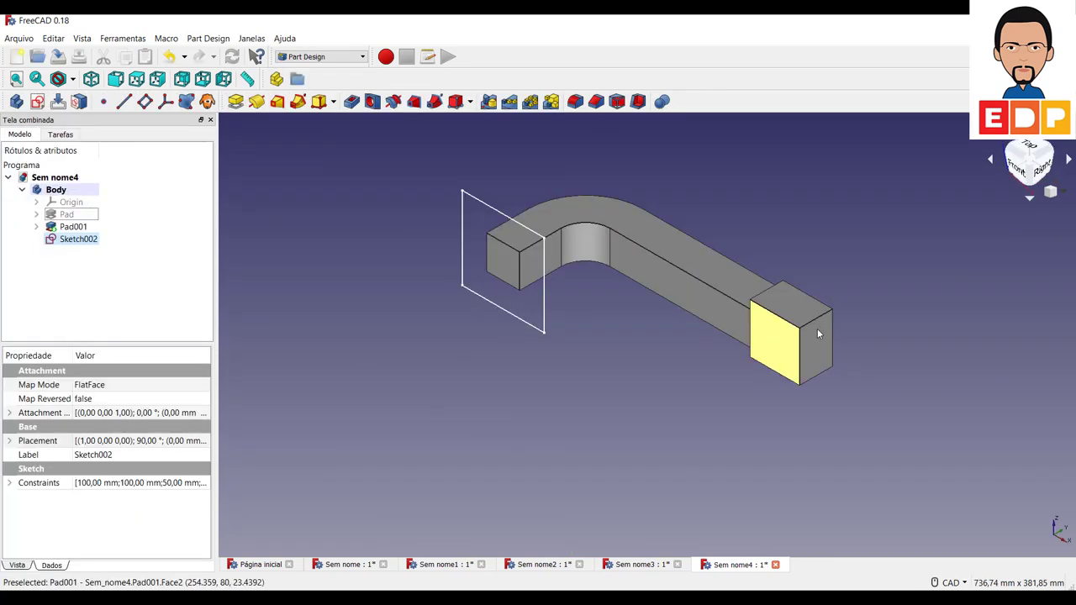
pyautogui.click(236, 101)
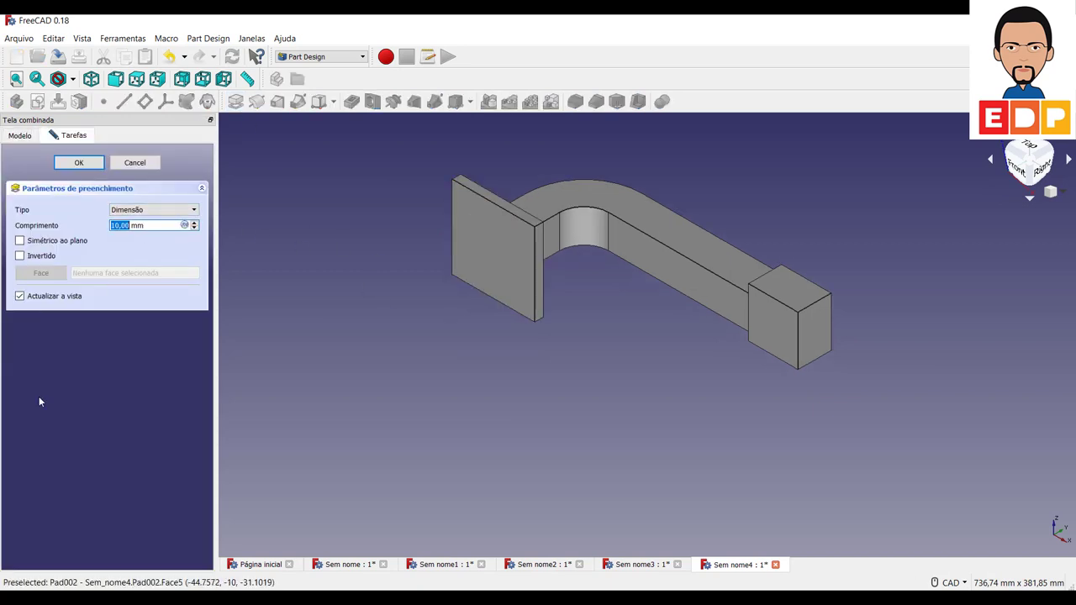
pyautogui.write('20')
pyautogui.press('Return')
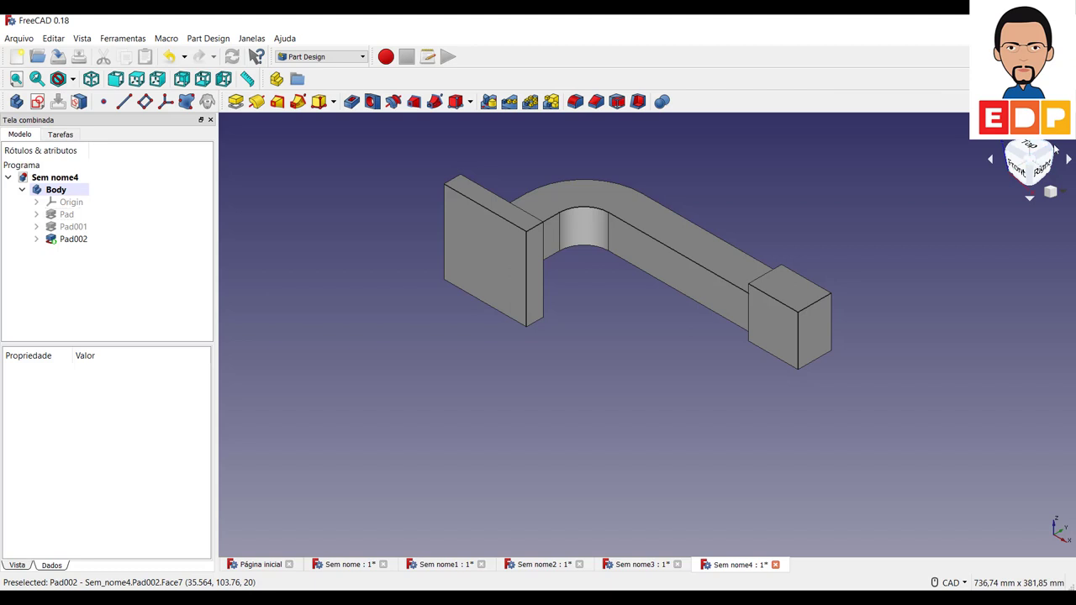
# Turn the view to the rear and start a new sketch on the plate's back face
pyautogui.click(1039, 152)
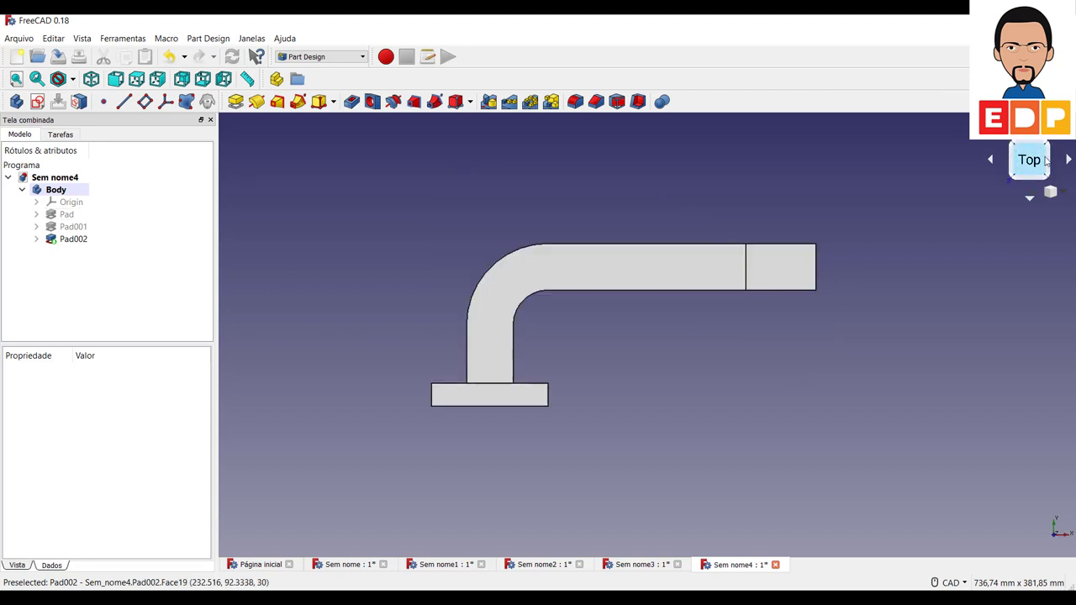
pyautogui.click(1048, 145)
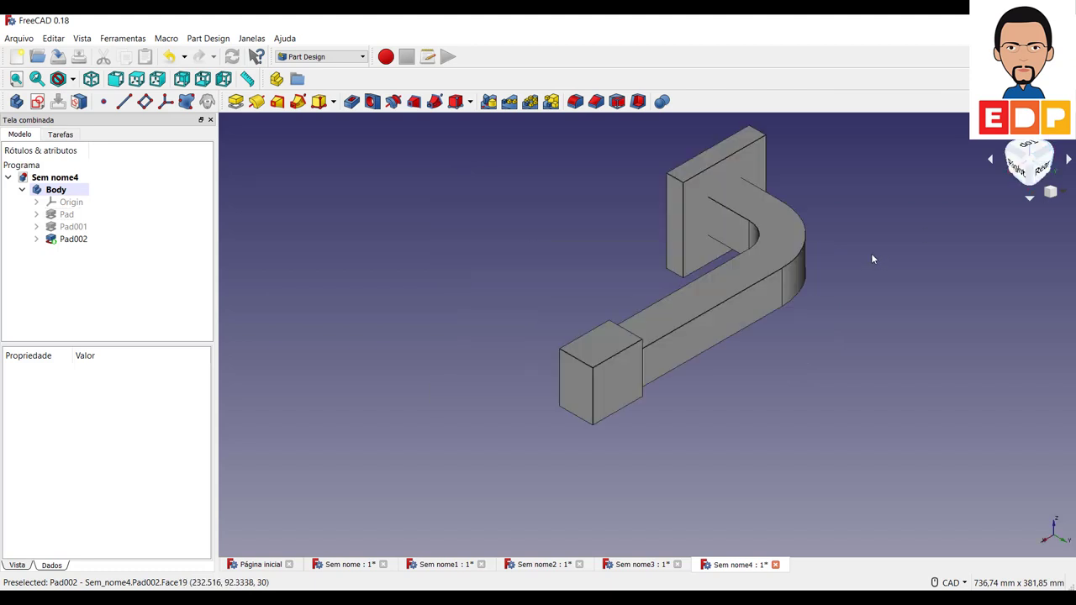
pyautogui.click(751, 160)
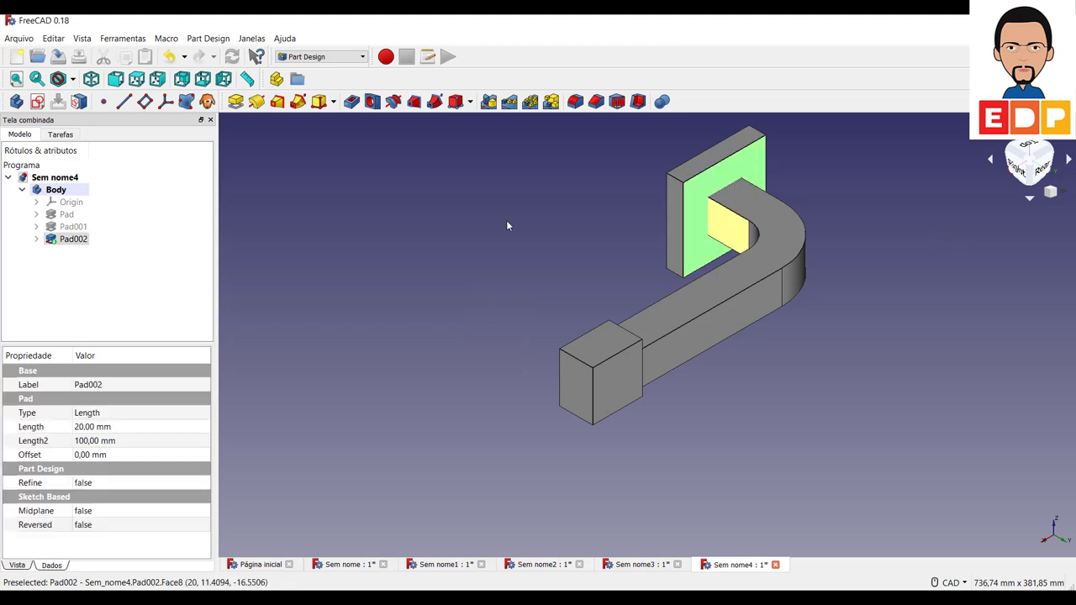
pyautogui.click(37, 100)
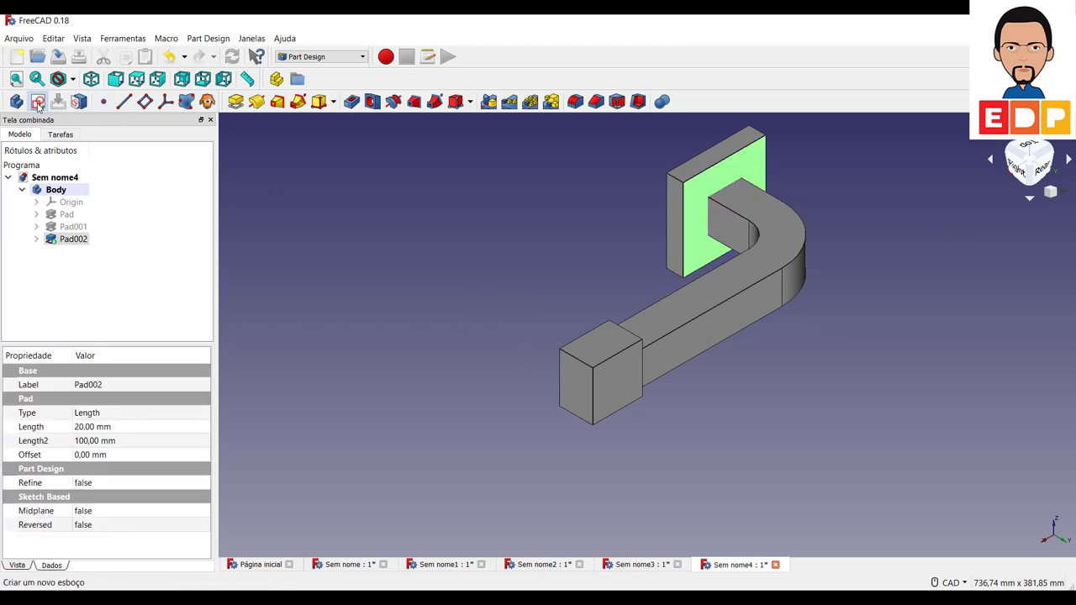
# Draw two circles on either side of the vertical axis
pyautogui.scroll(-3, 357, 260)
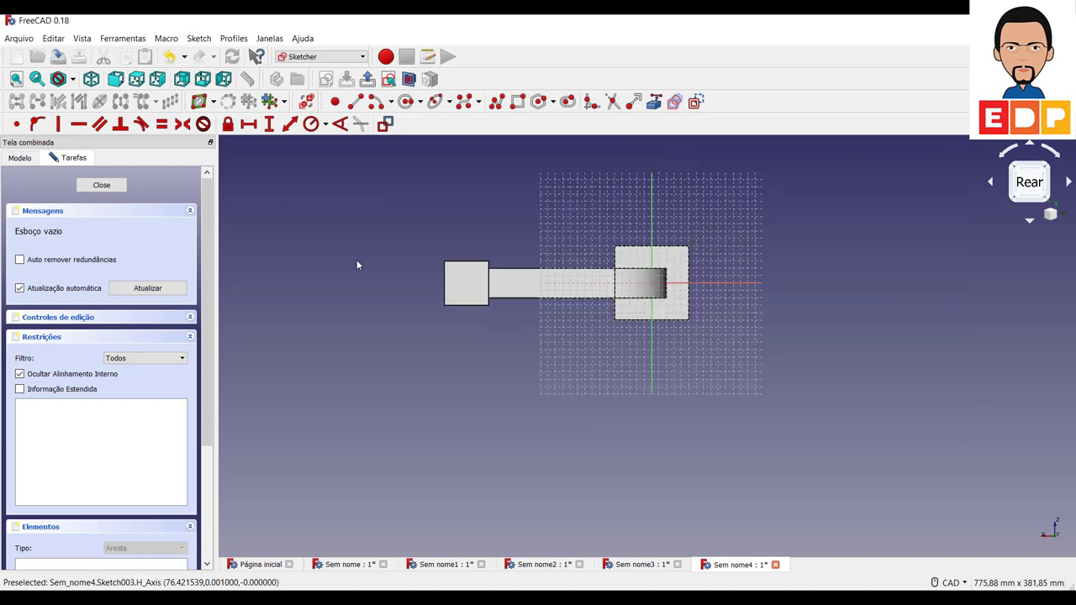
pyautogui.scroll(4, 378, 256)
pyautogui.scroll(-1, 356, 338)
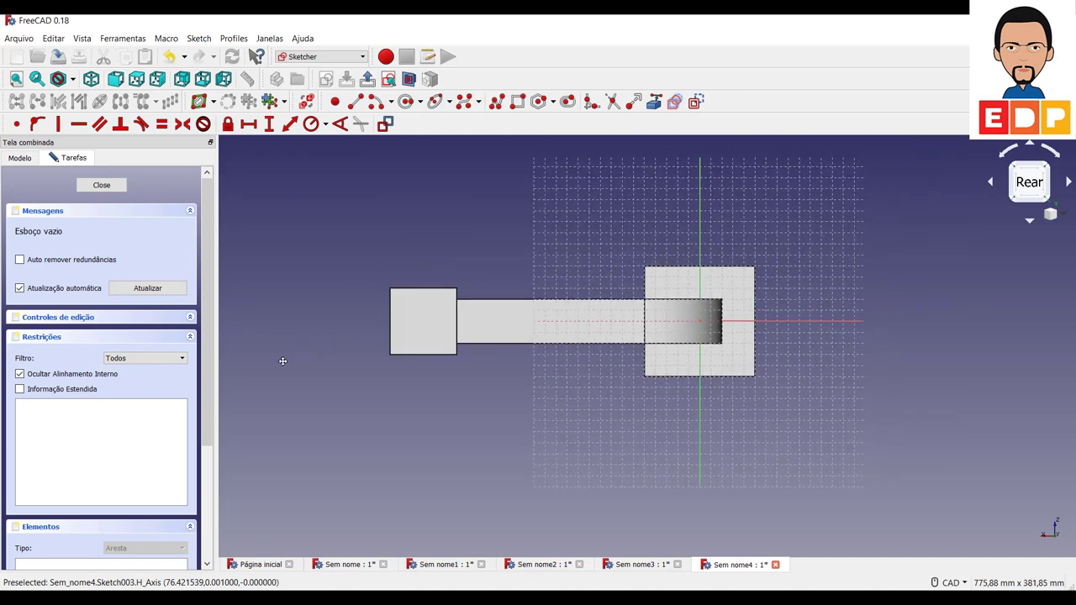
pyautogui.scroll(1, 256, 361)
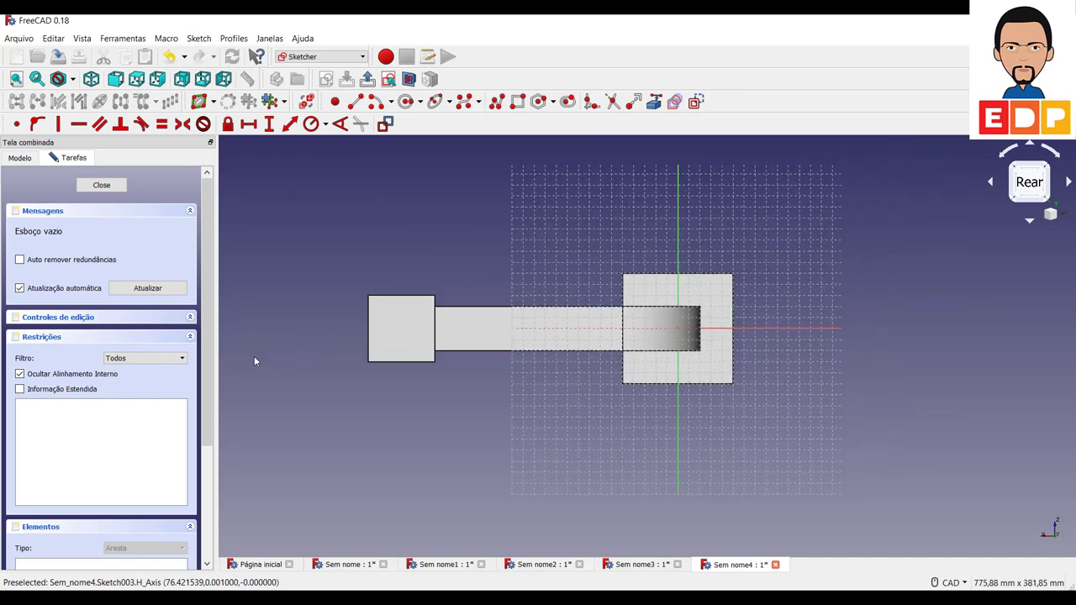
pyautogui.click(406, 101)
pyautogui.click(716, 249)
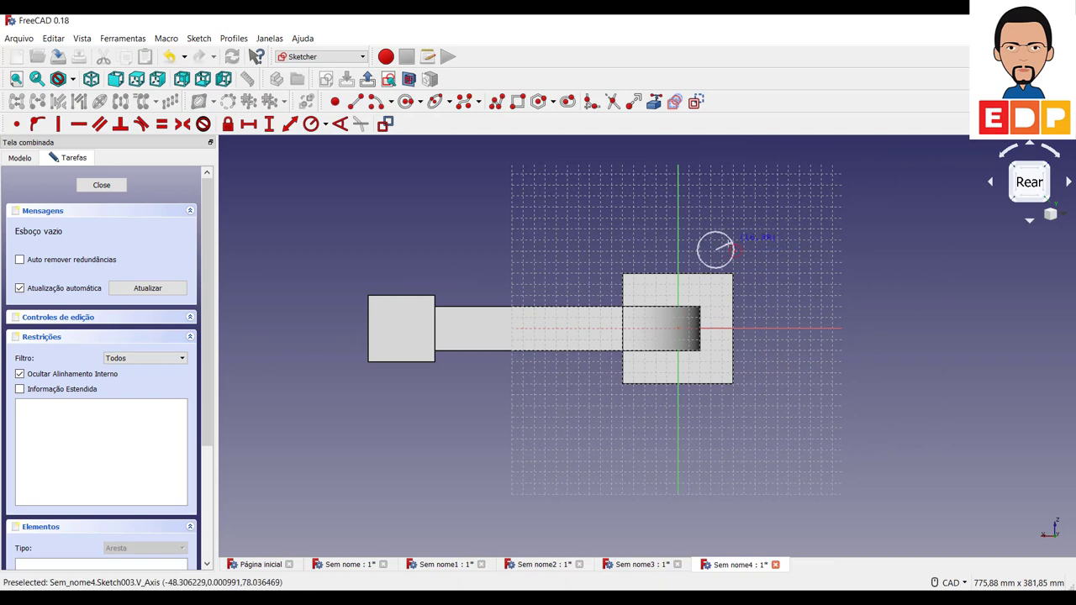
pyautogui.click(727, 244)
pyautogui.click(638, 248)
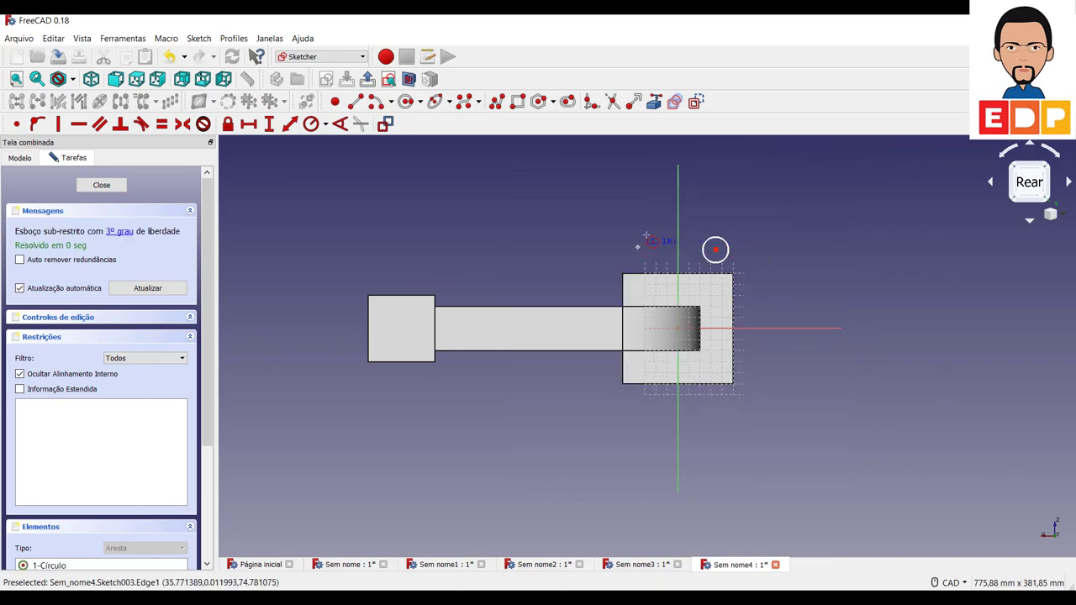
pyautogui.click(648, 240)
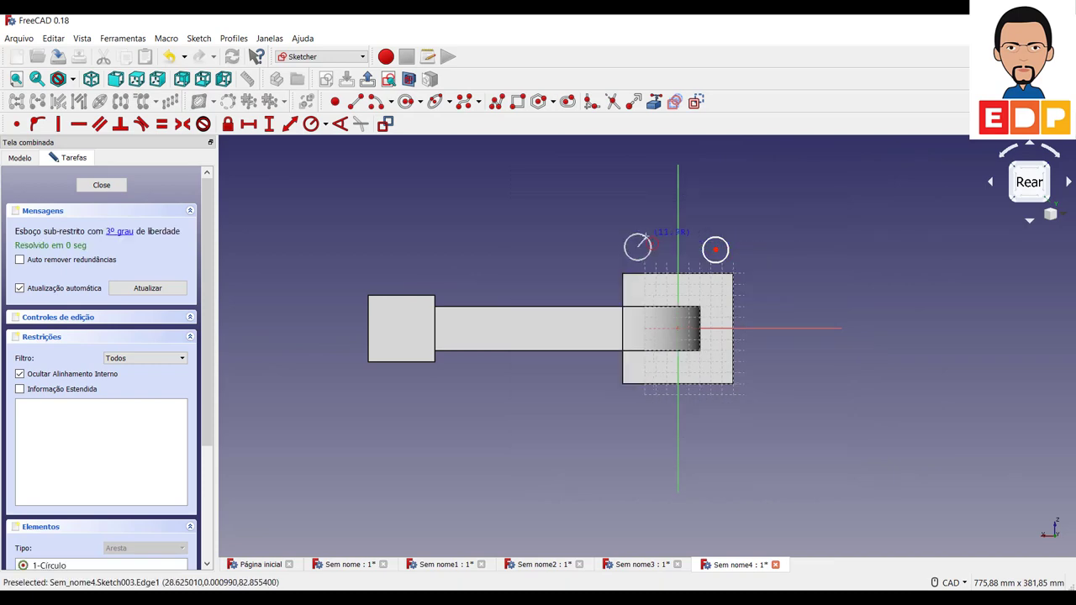
pyautogui.rightClick(468, 259)
# Make the two circles equal and their centres symmetric about the vertical axis
pyautogui.click(637, 247)
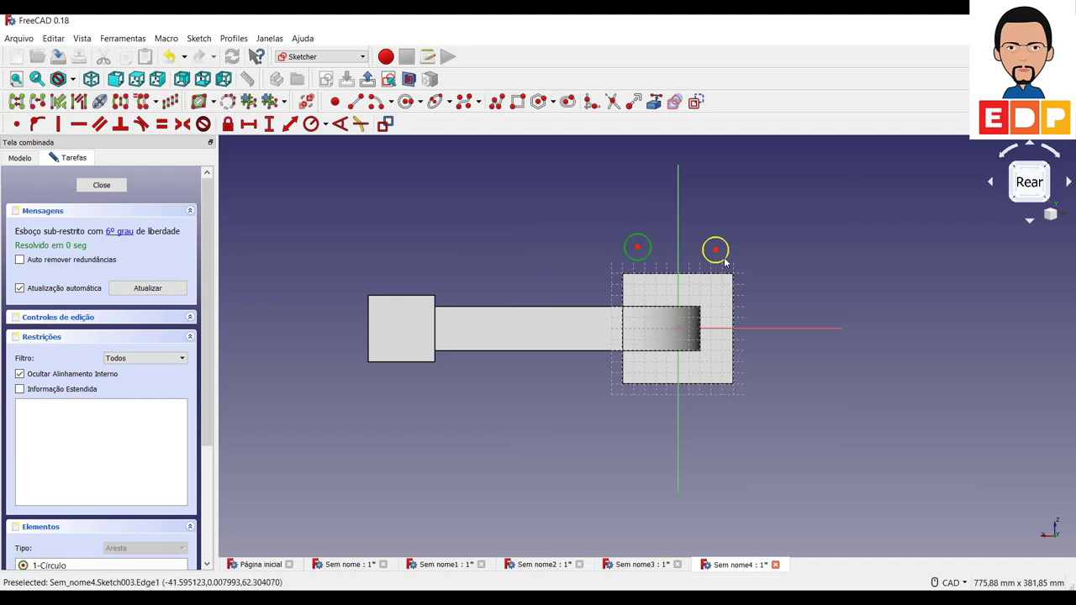
pyautogui.click(724, 260)
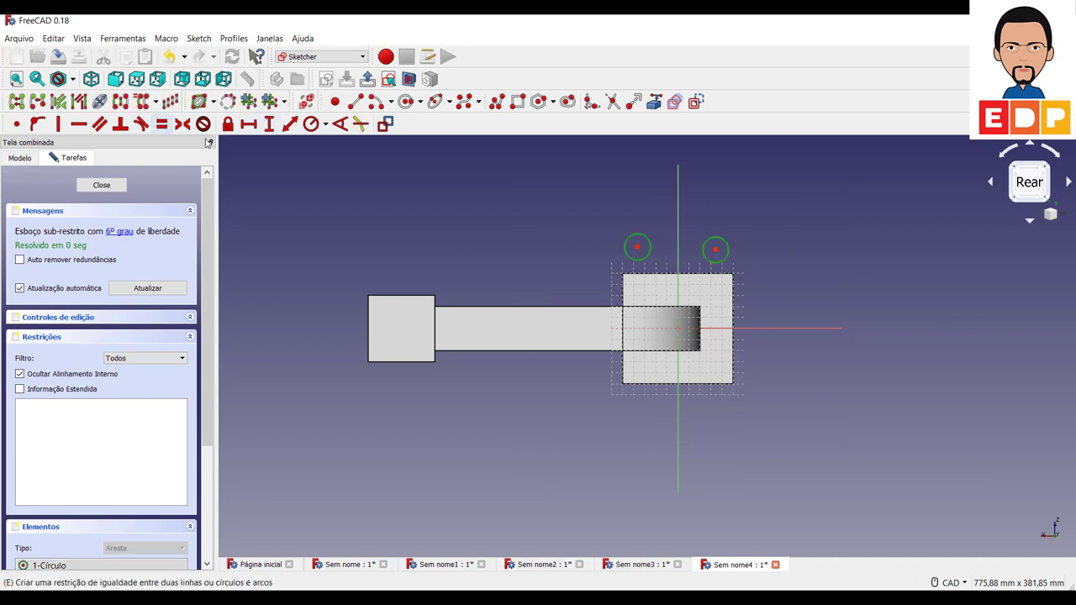
pyautogui.click(161, 124)
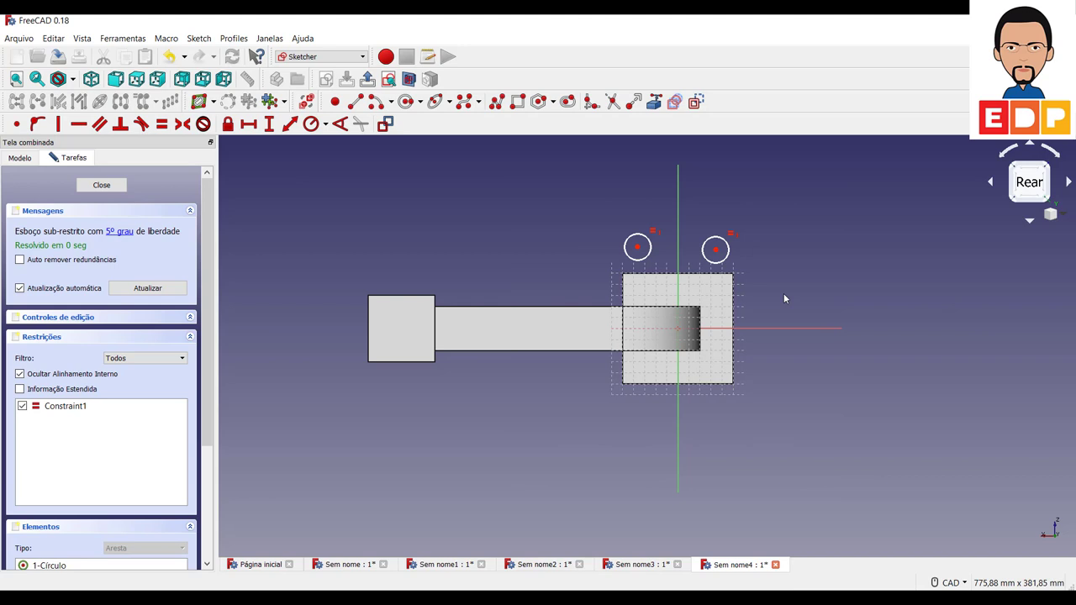
pyautogui.click(715, 251)
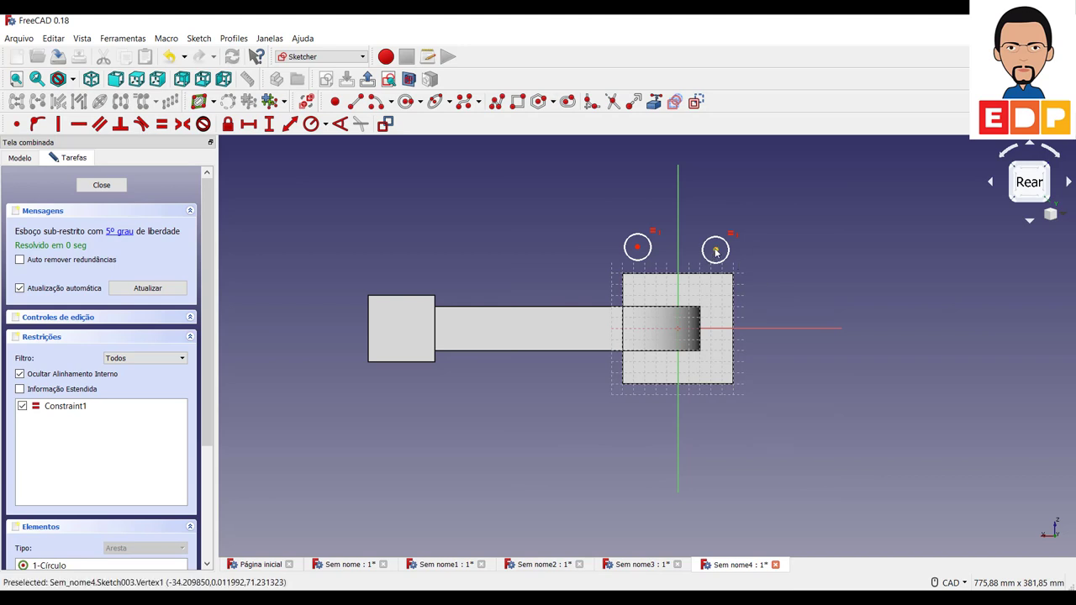
pyautogui.click(638, 247)
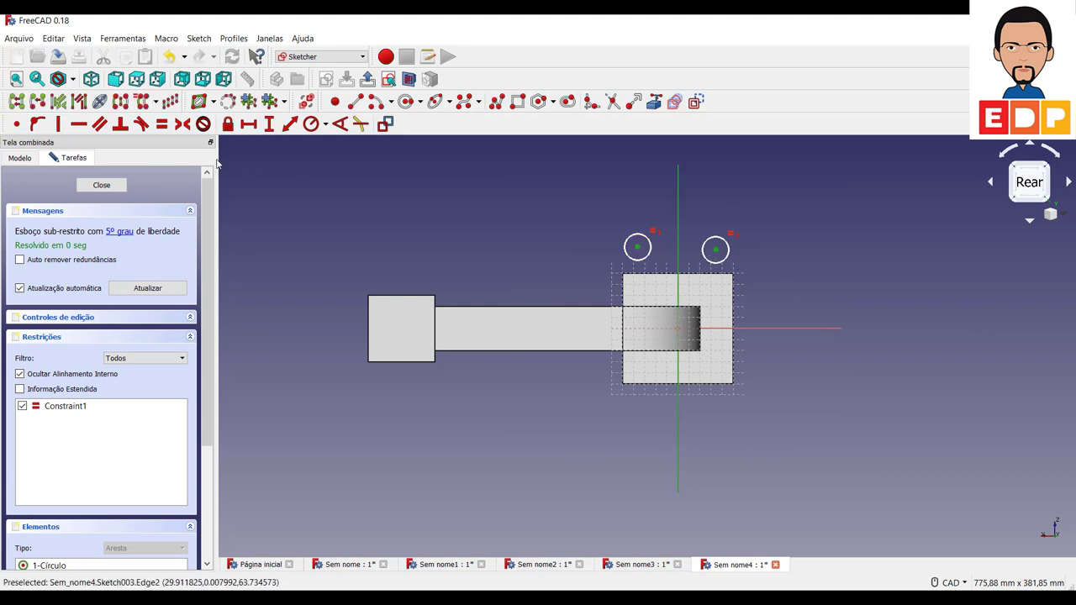
pyautogui.click(183, 124)
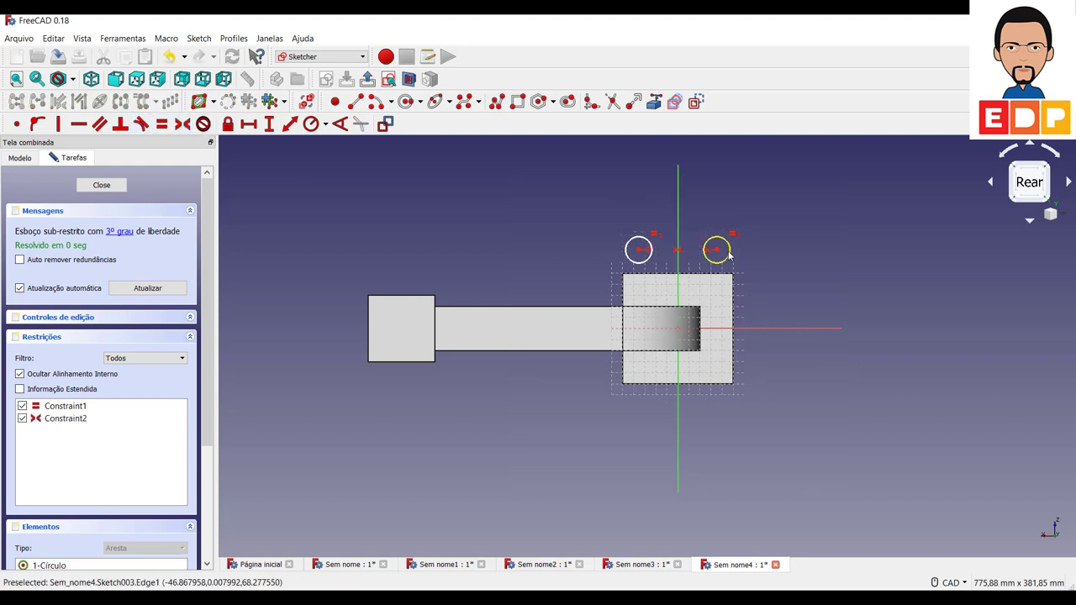
# Give the circles an 8 mm radius constraint
pyautogui.click(729, 252)
pyautogui.click(311, 123)
pyautogui.write('5')
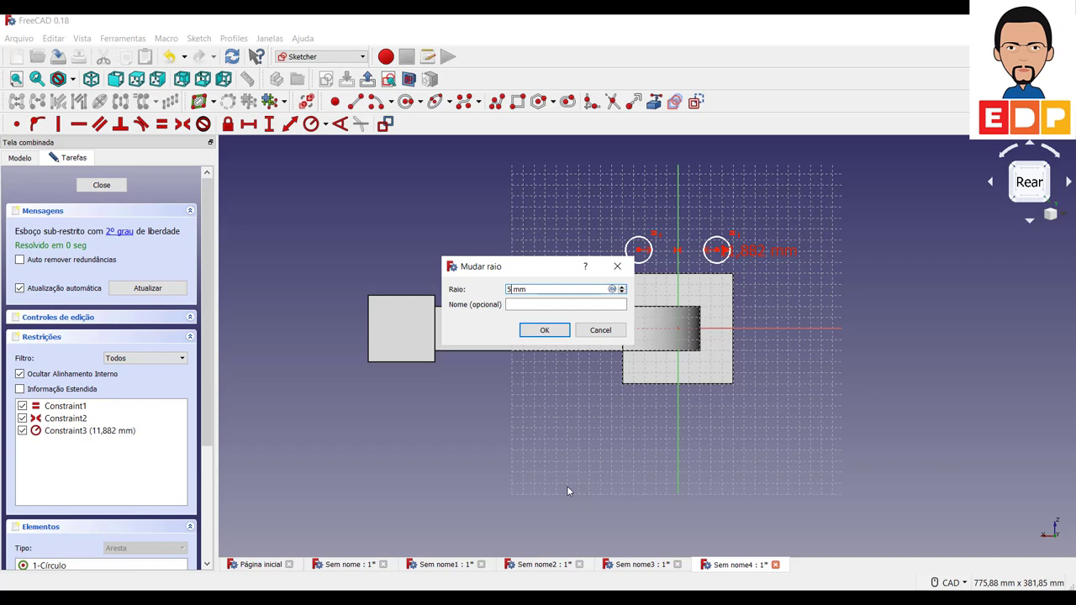
pyautogui.press('Return')
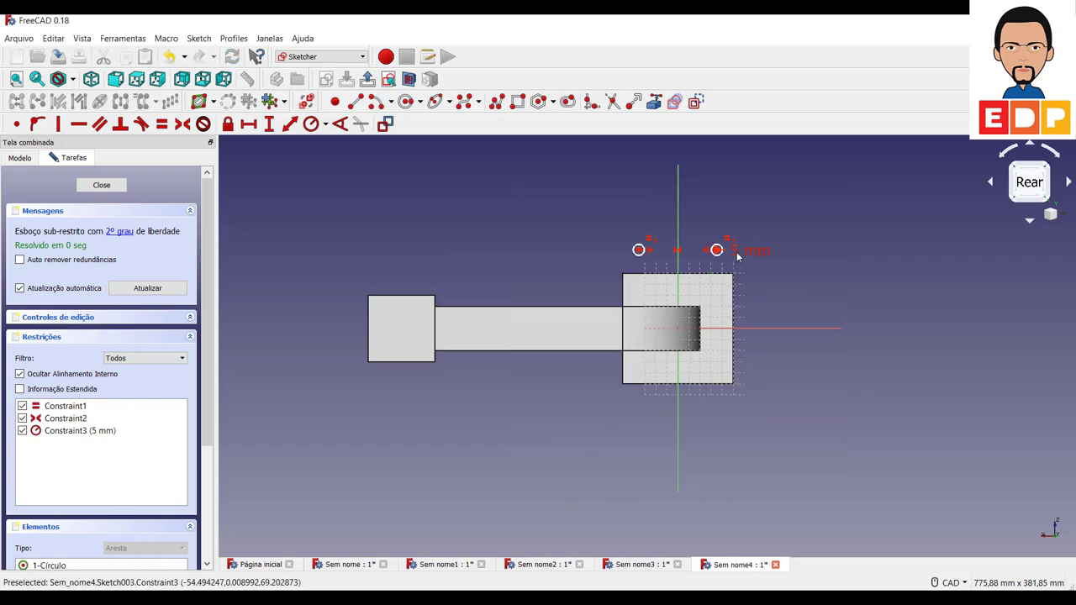
pyautogui.doubleClick(737, 256)
pyautogui.write('8')
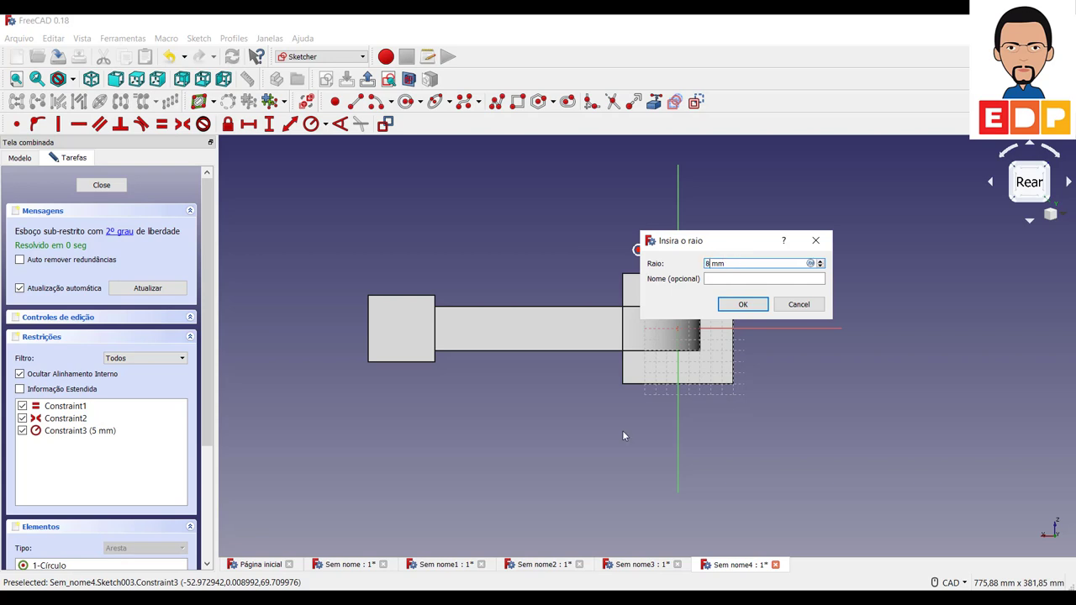
pyautogui.press('Return')
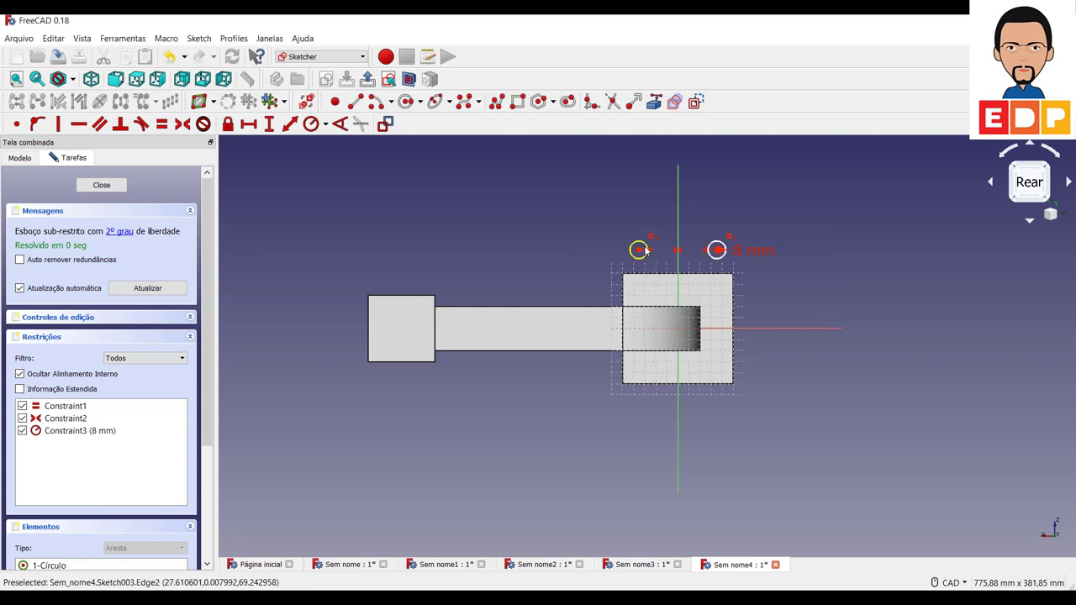
# Set a 70 mm horizontal distance between the circle centres
pyautogui.click(639, 250)
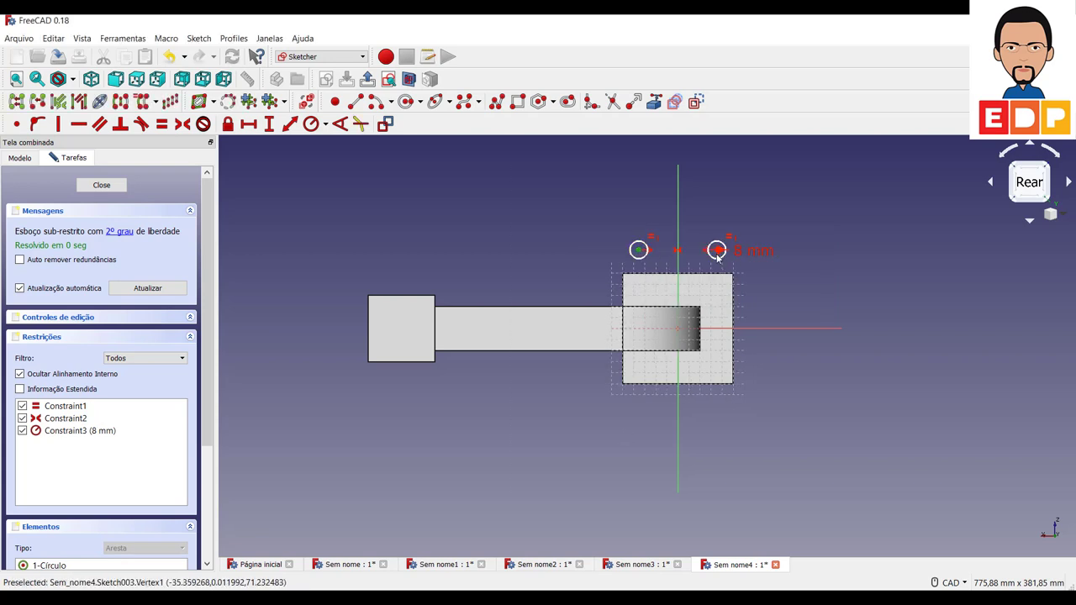
pyautogui.click(249, 124)
pyautogui.write('7')
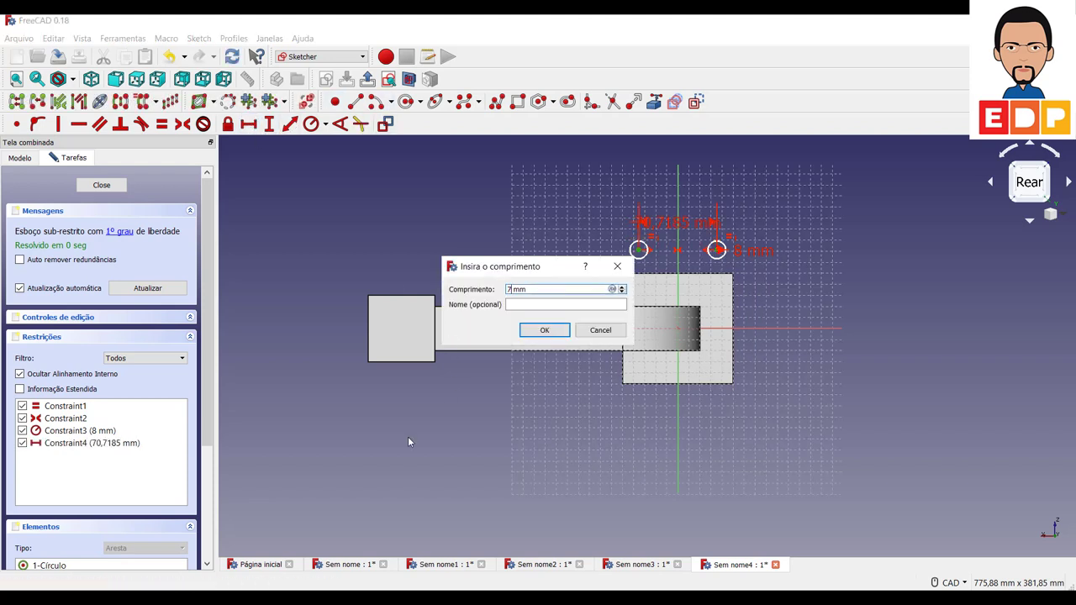
pyautogui.write('0')
pyautogui.press('Return')
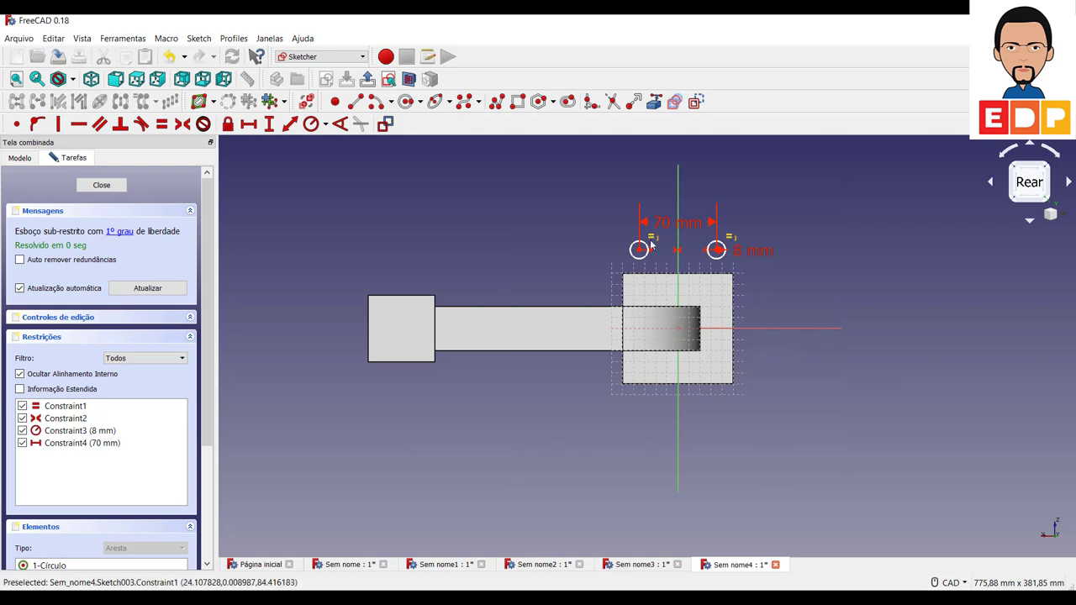
# Place the circle centres 35 mm above the horizontal axis and move the dimensions aside
pyautogui.click(639, 250)
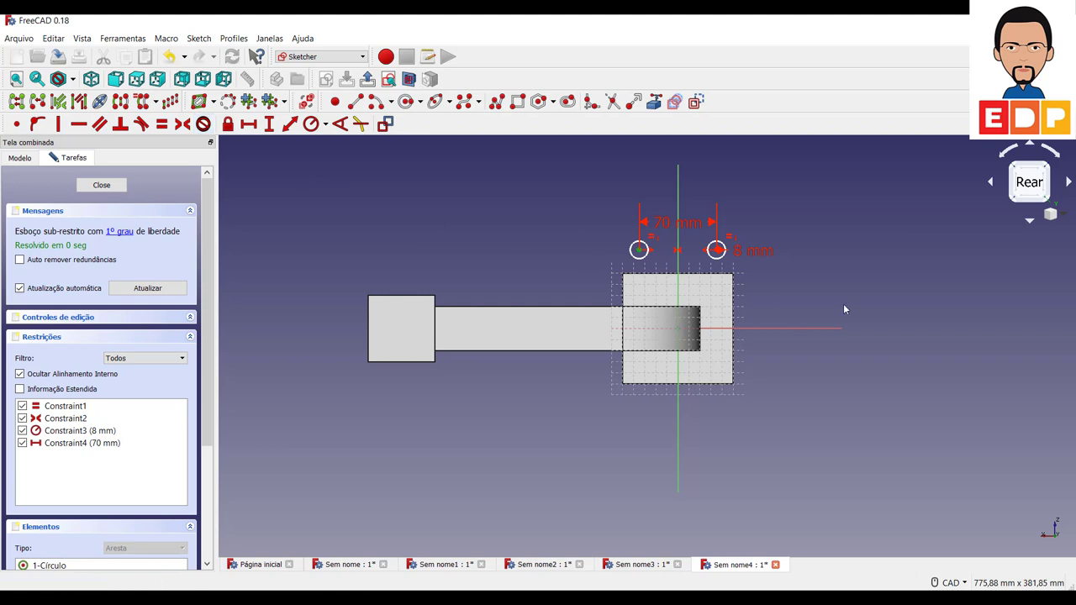
pyautogui.click(269, 124)
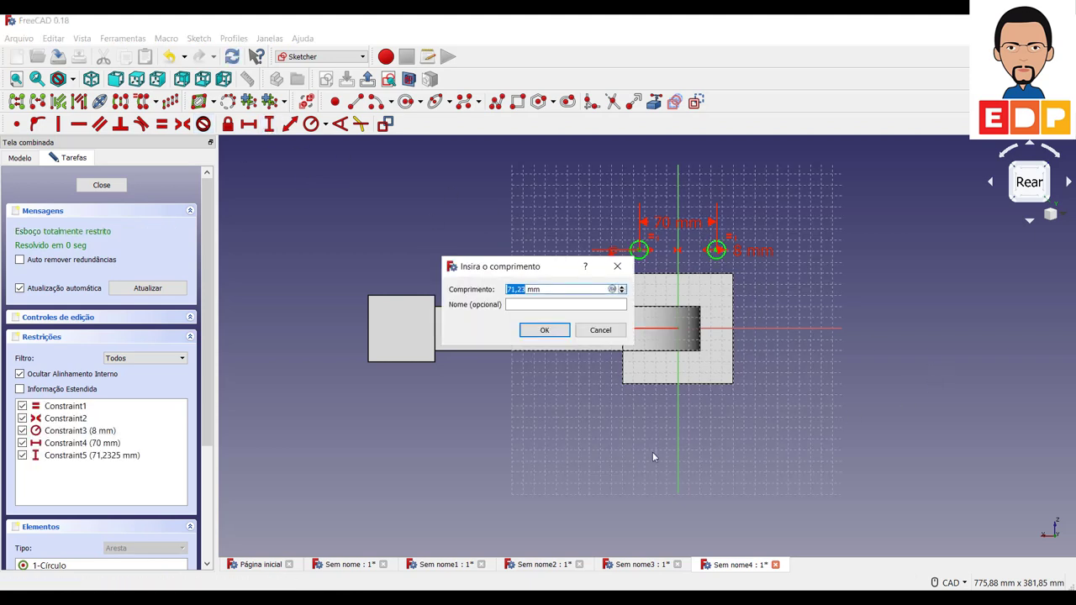
pyautogui.write('50')
pyautogui.press('Return')
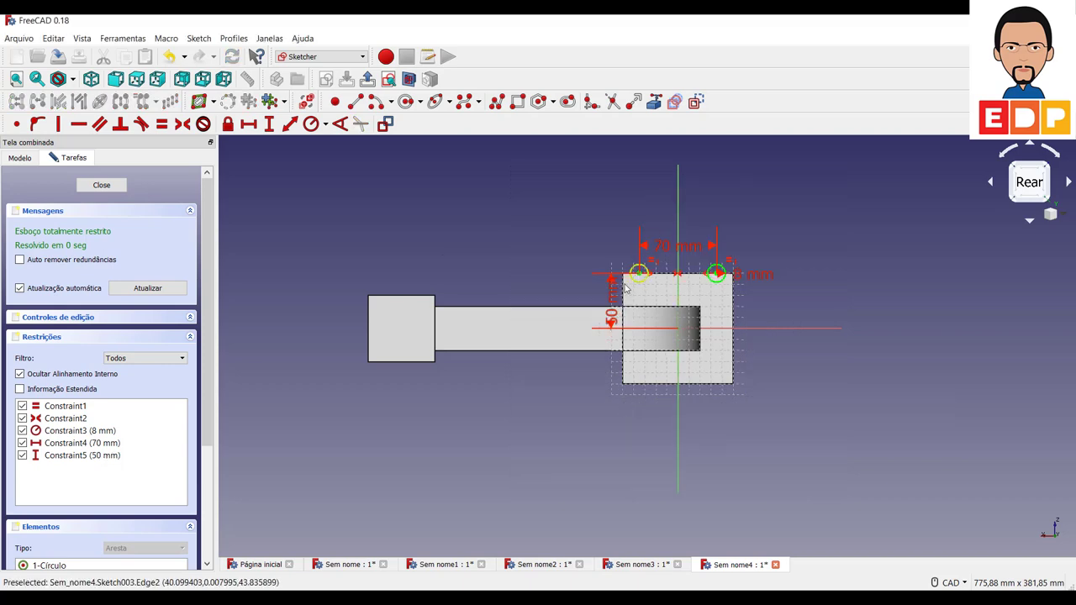
pyautogui.doubleClick(611, 317)
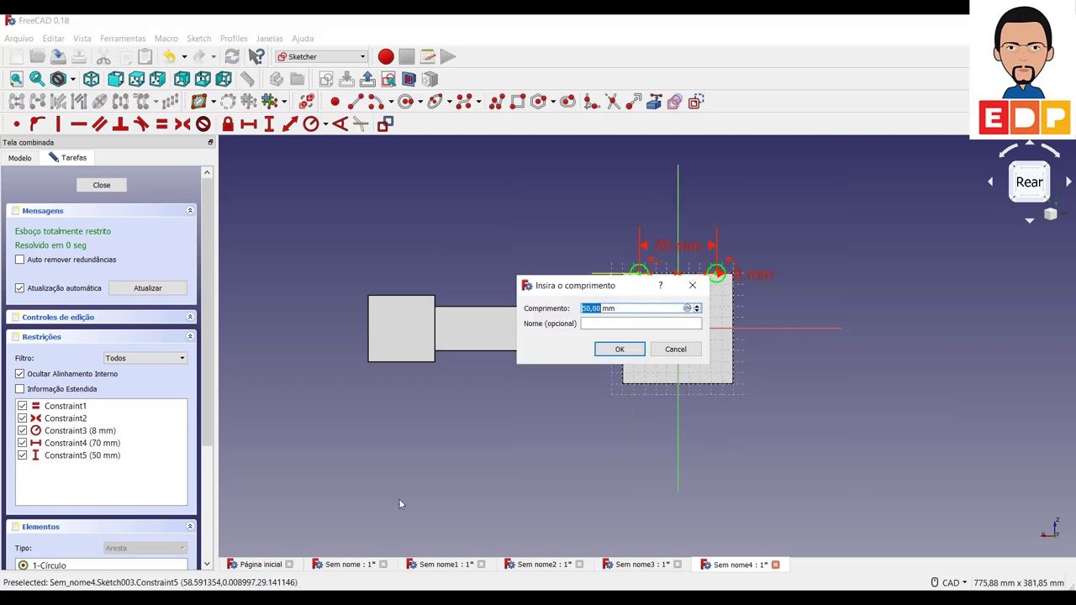
pyautogui.write('35')
pyautogui.press('Return')
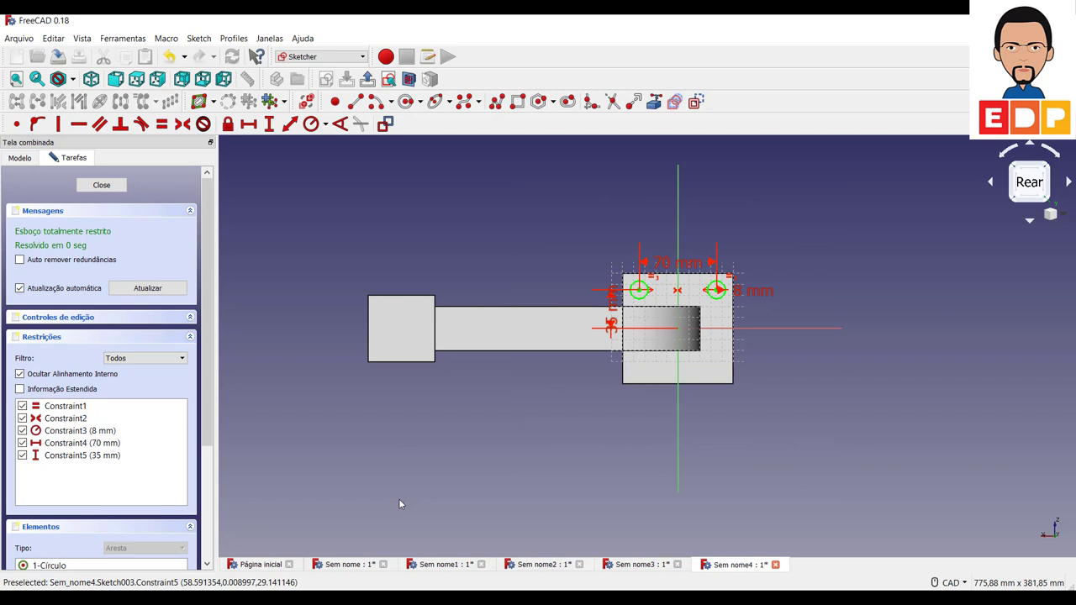
pyautogui.moveTo(612, 322)
pyautogui.mouseDown()
pyautogui.moveTo(557, 228)
pyautogui.moveTo(566, 208)
pyautogui.mouseUp()
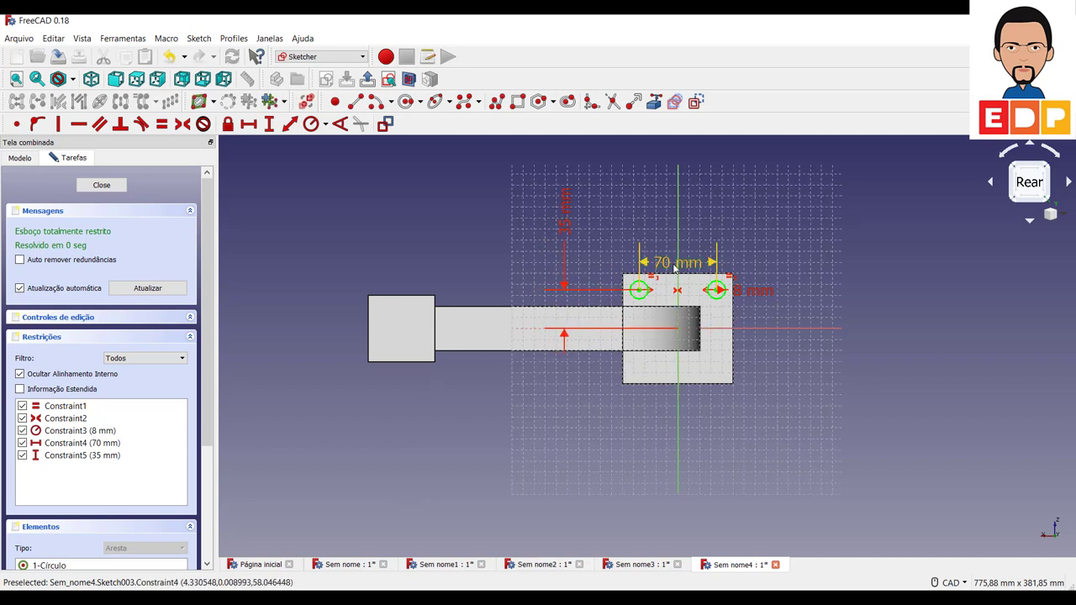
pyautogui.moveTo(675, 267); pyautogui.dragTo(779, 220)
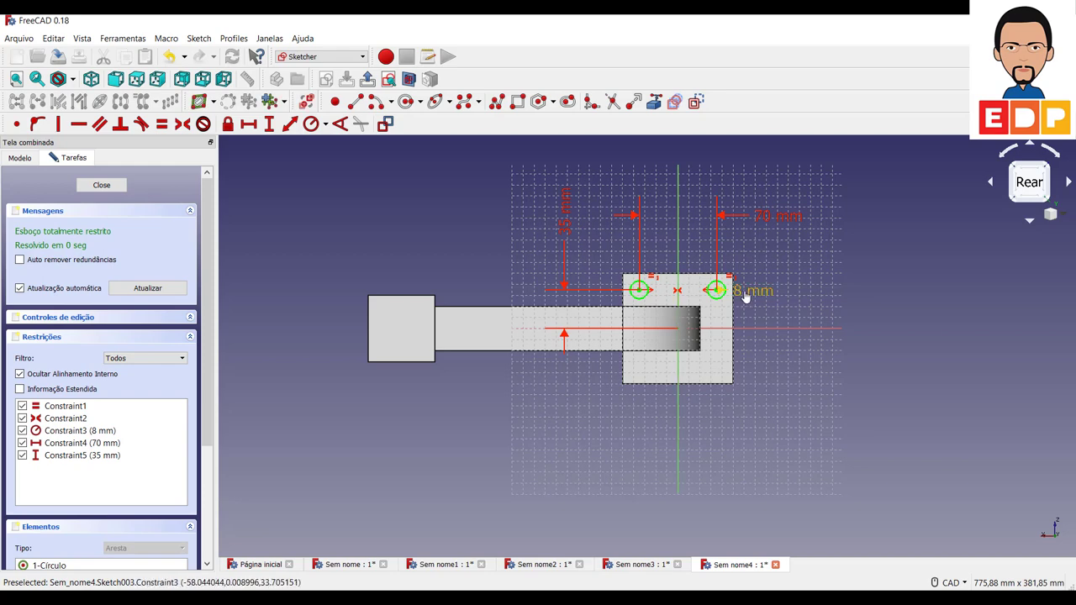
# Pocket both circles Through all into the plate and select the Pocket feature
pyautogui.click(118, 186)
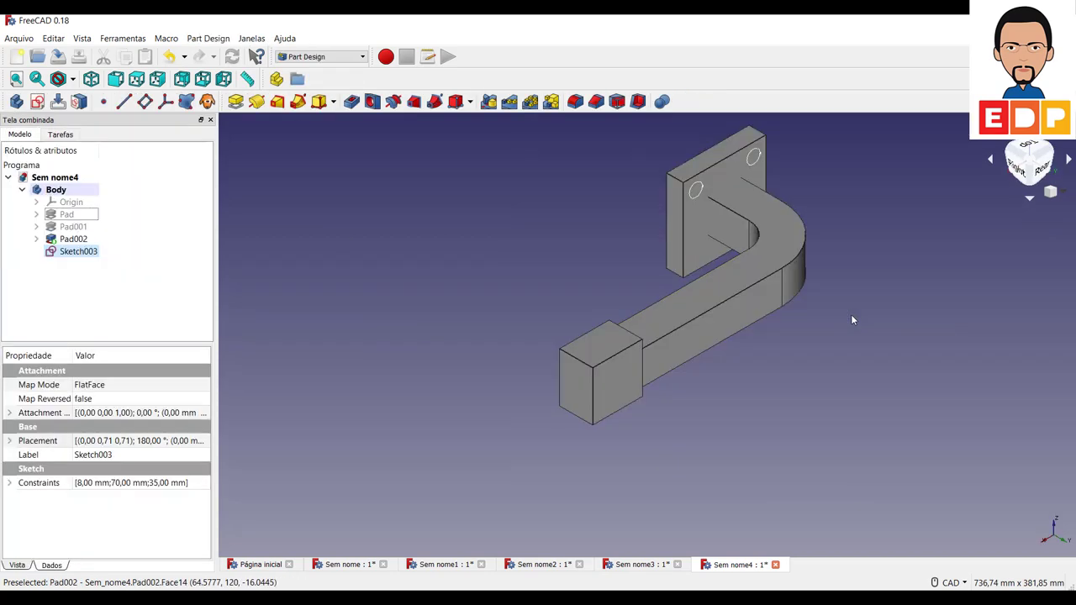
pyautogui.click(354, 107)
pyautogui.click(158, 212)
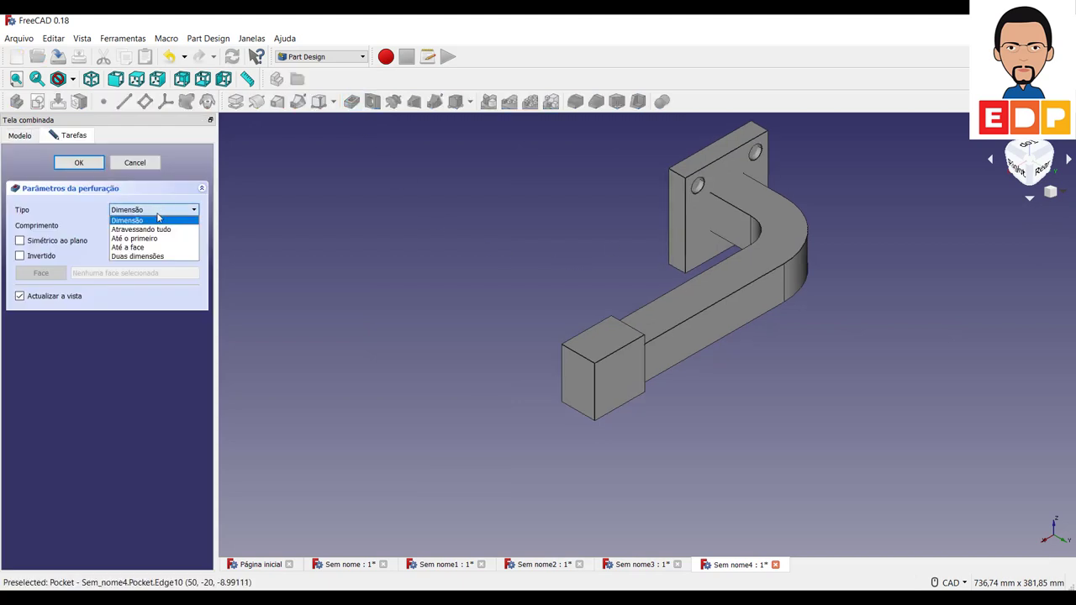
pyautogui.click(141, 229)
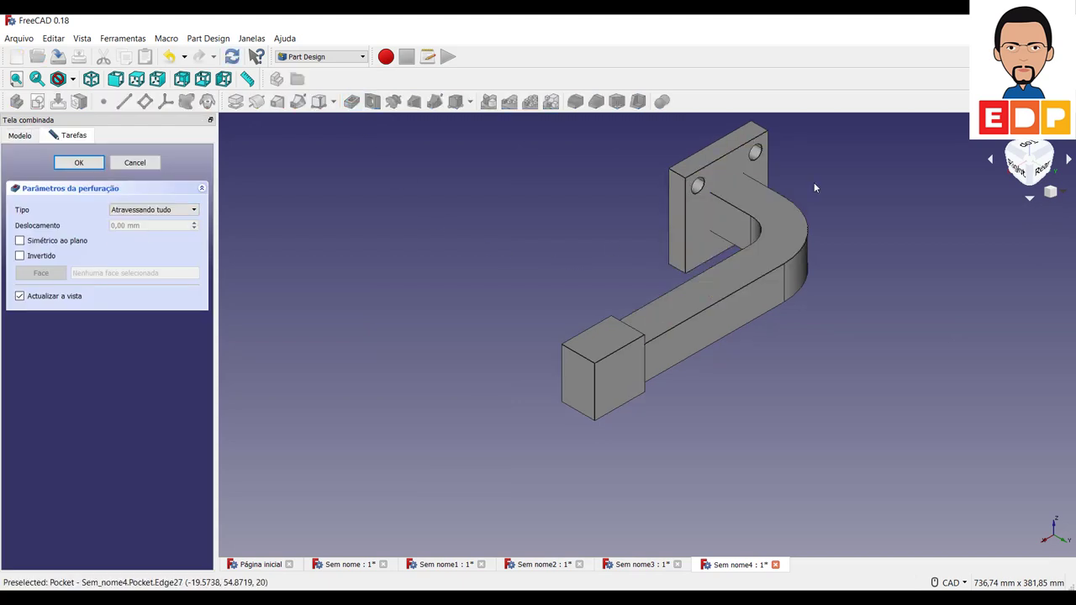
pyautogui.click(79, 162)
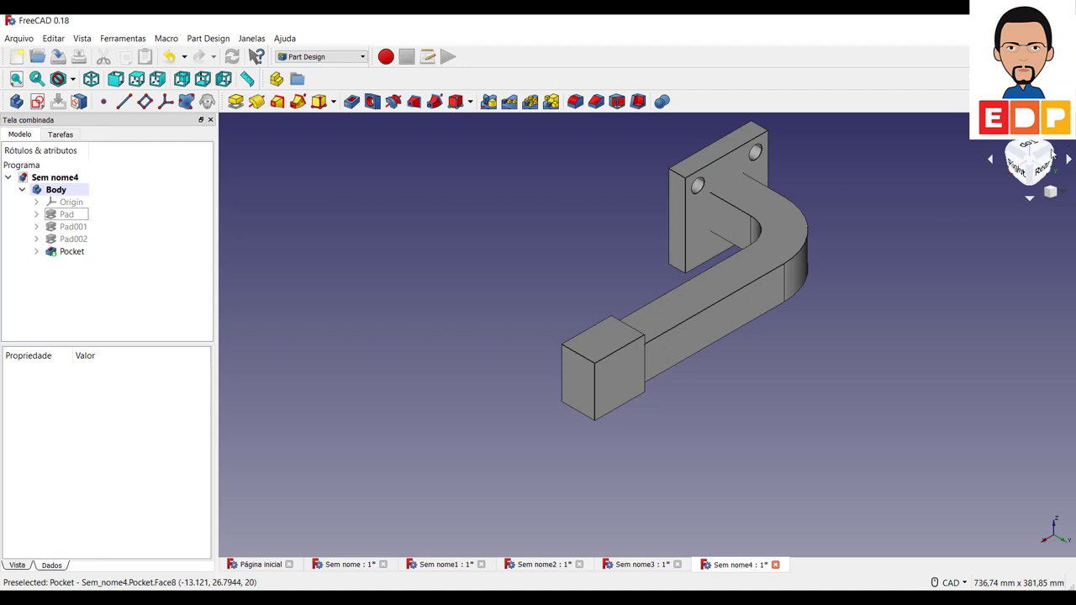
pyautogui.click(82, 253)
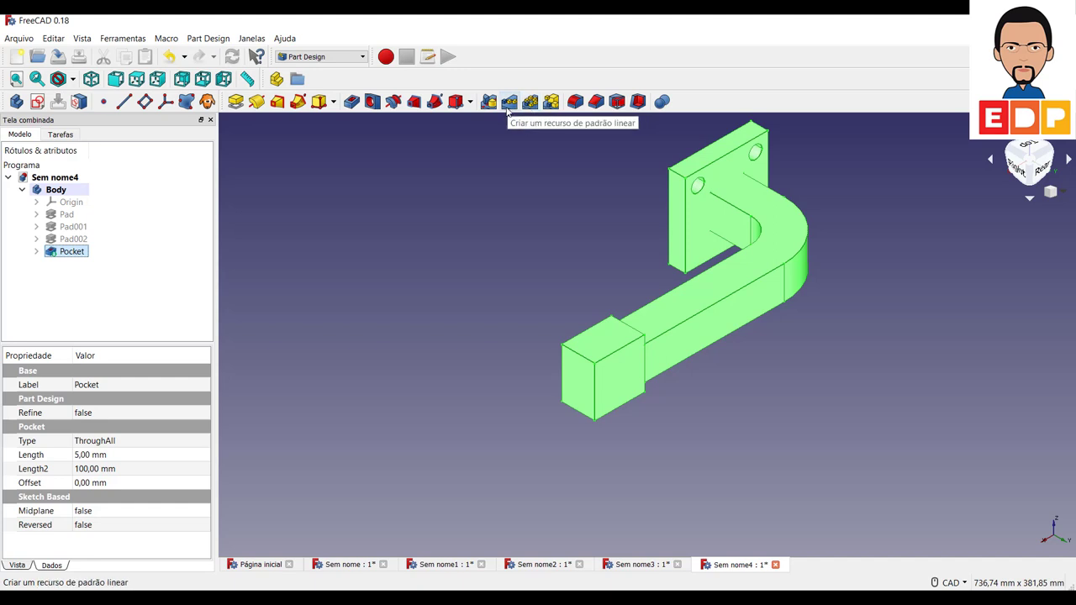
# Linear-pattern the pocket 70 mm along the reversed Z axis, 2 occurrences
pyautogui.click(508, 102)
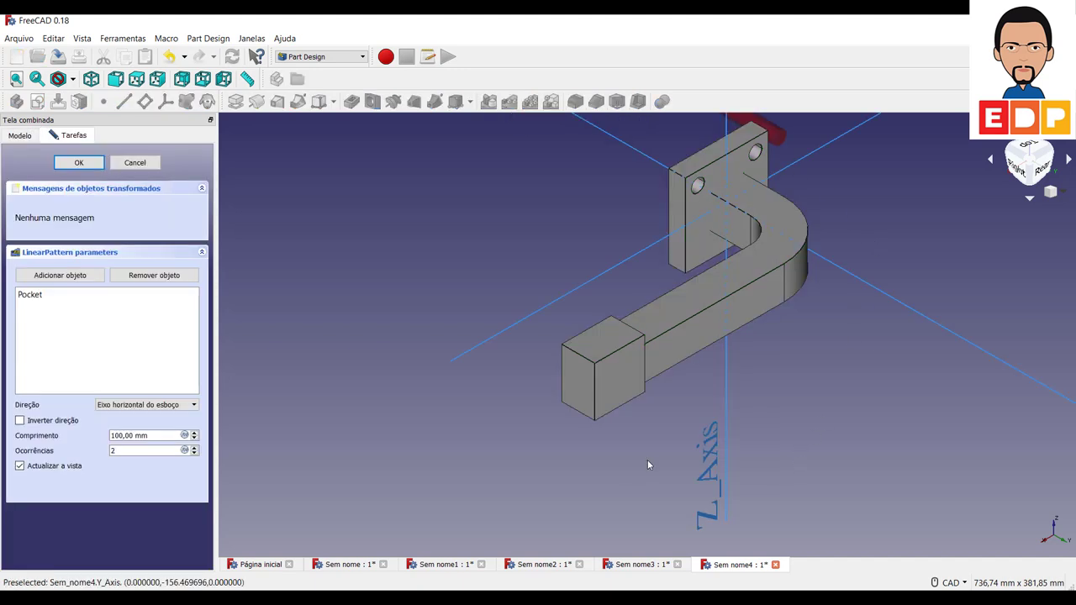
pyautogui.click(1043, 166)
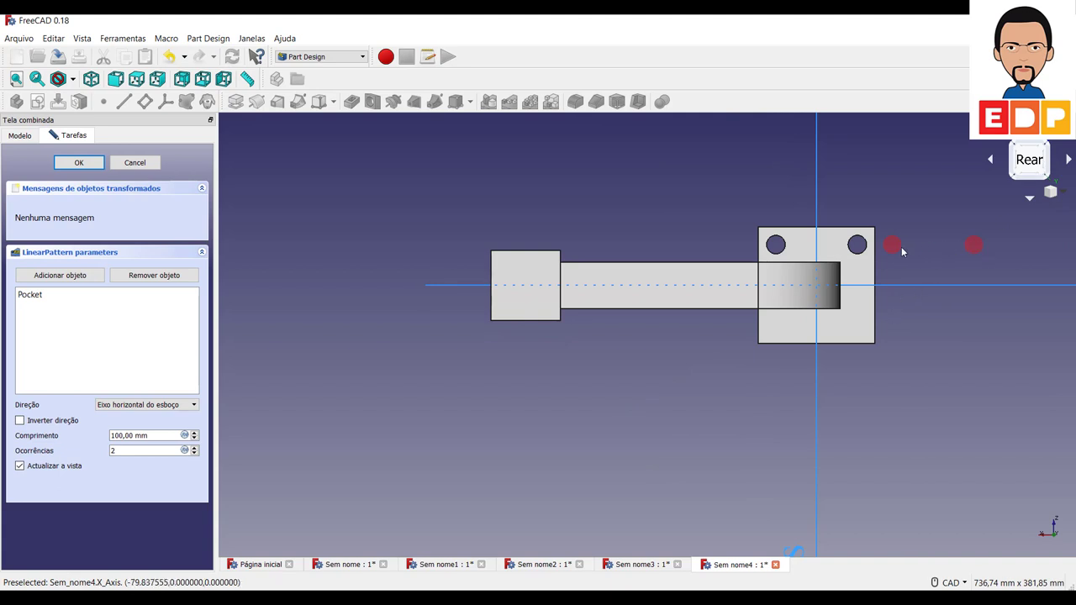
pyautogui.click(19, 422)
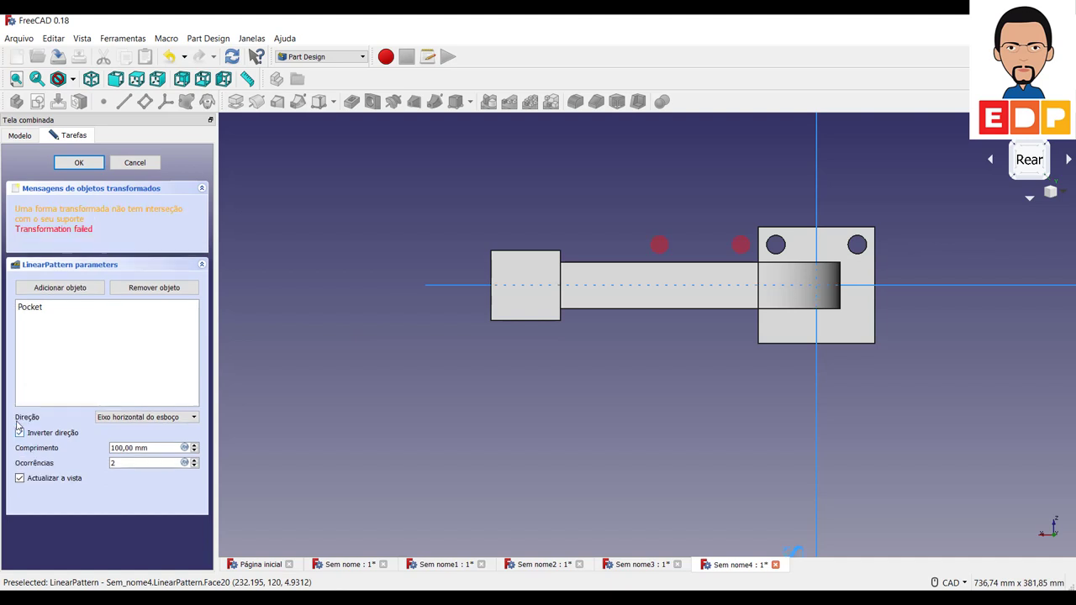
pyautogui.click(19, 432)
pyautogui.click(1012, 286)
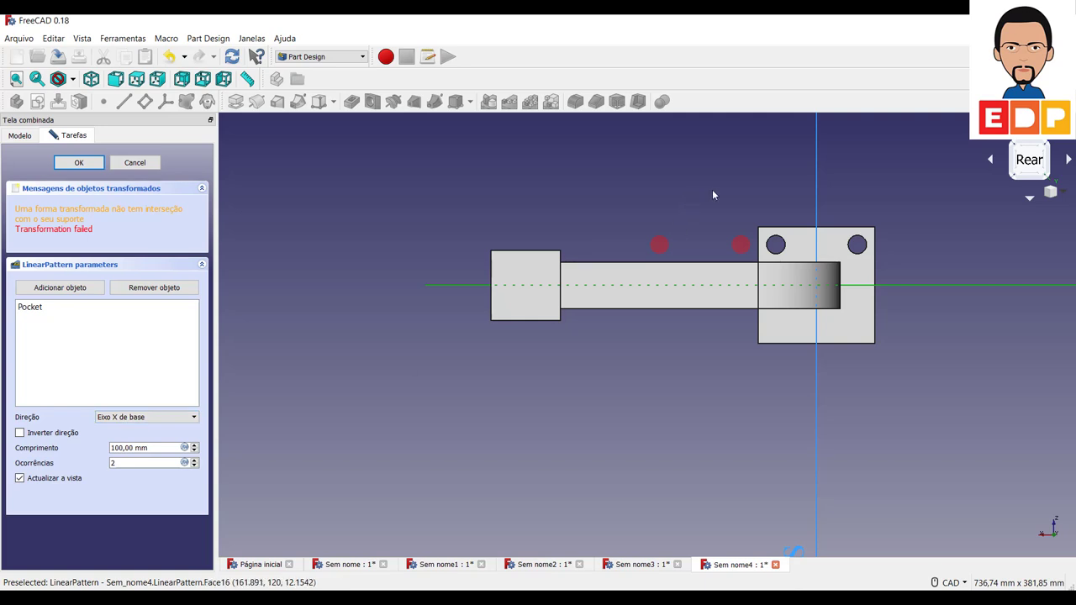
pyautogui.click(815, 185)
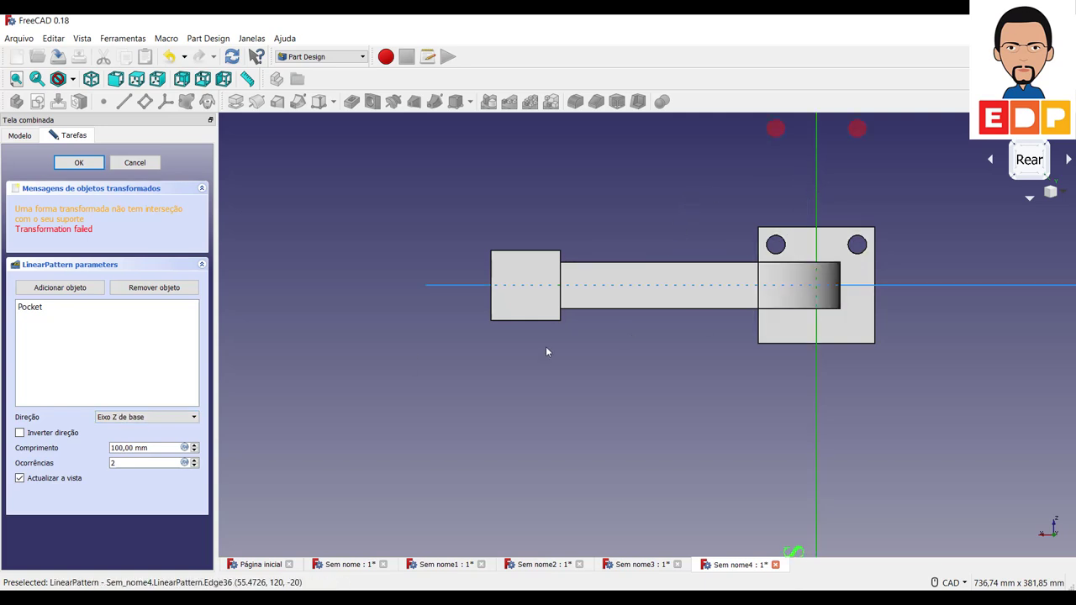
pyautogui.click(19, 432)
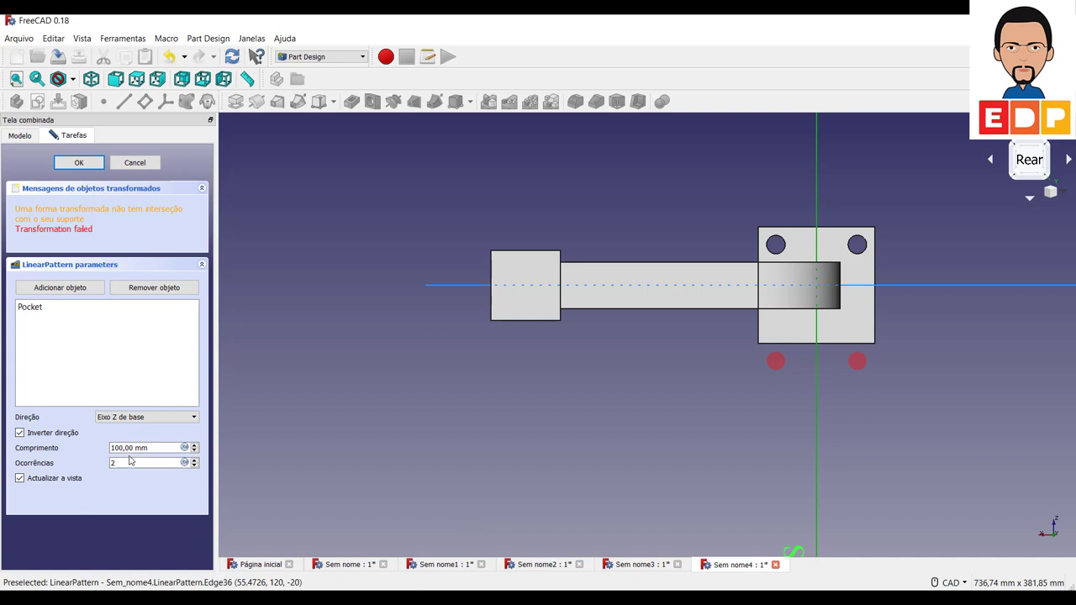
pyautogui.moveTo(134, 447); pyautogui.dragTo(108, 447)
pyautogui.write('70')
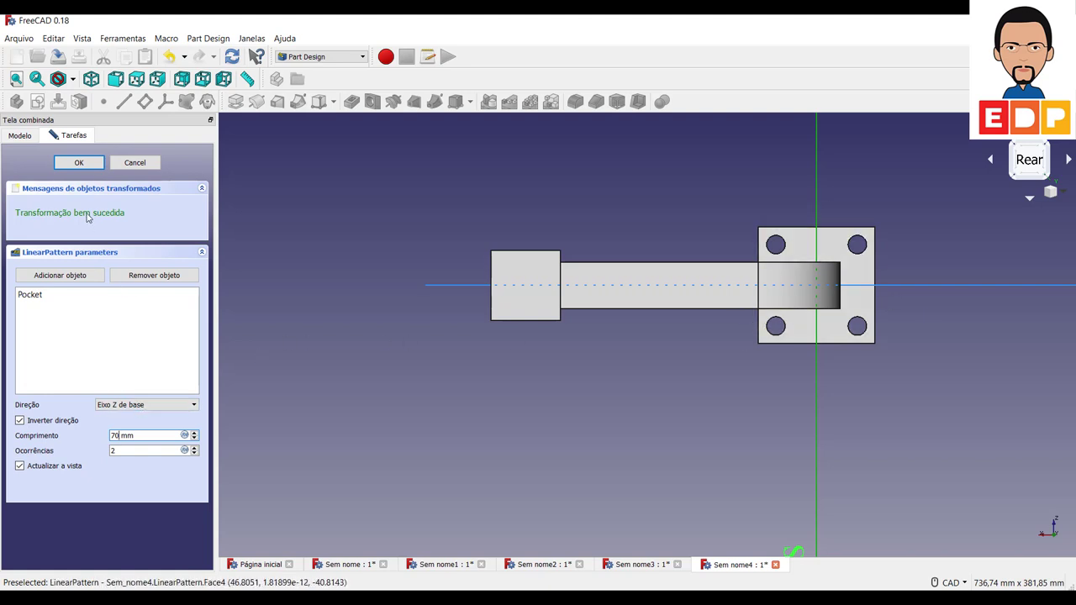
pyautogui.click(79, 163)
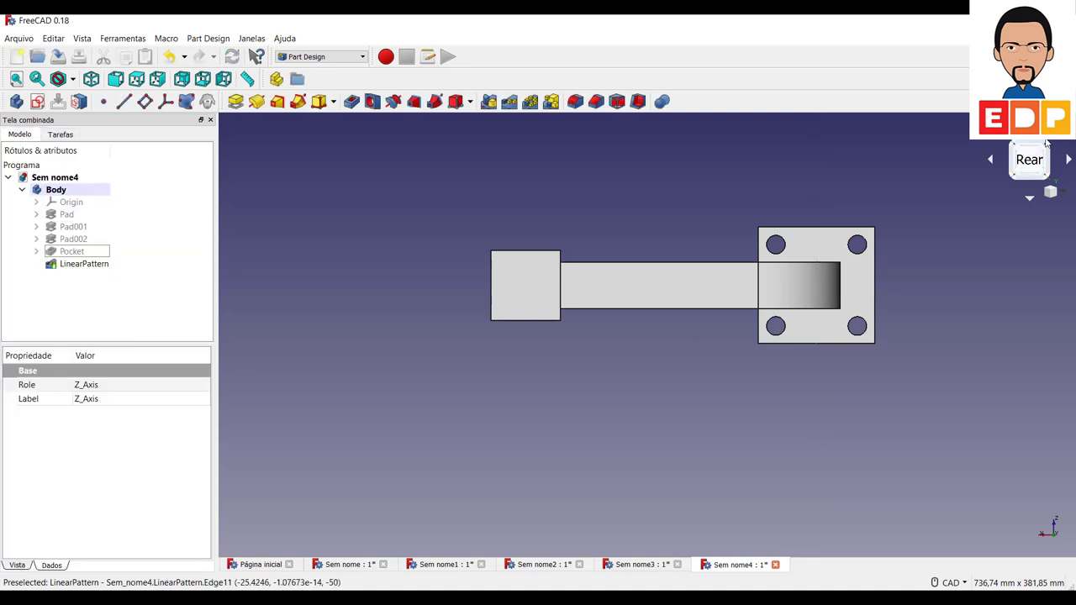
# Switch to an isometric view of the finished bracket
pyautogui.click(1047, 144)
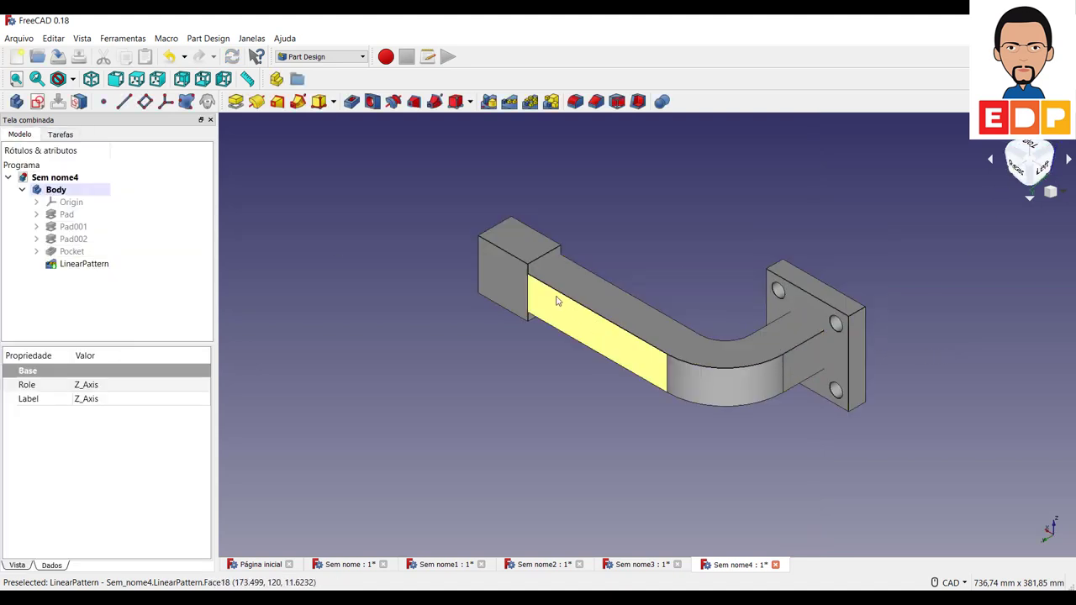